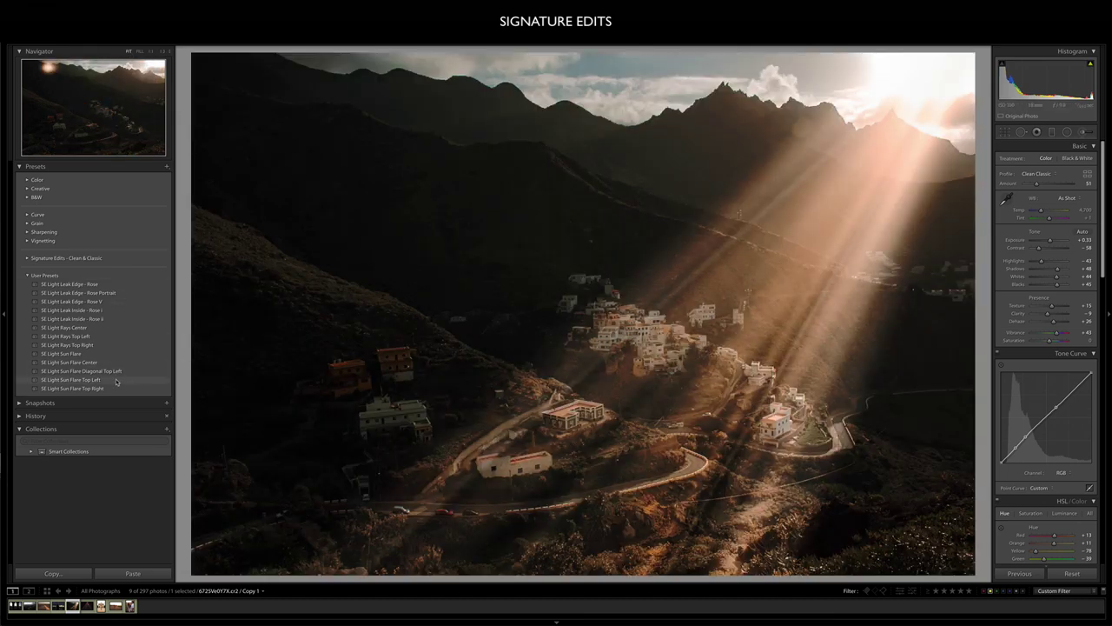
- Preview the Rose light-leak presets, including SE Light Leak Inside - Rose ii, and the light rays preset
click(99, 292)
click(105, 301)
click(112, 319)
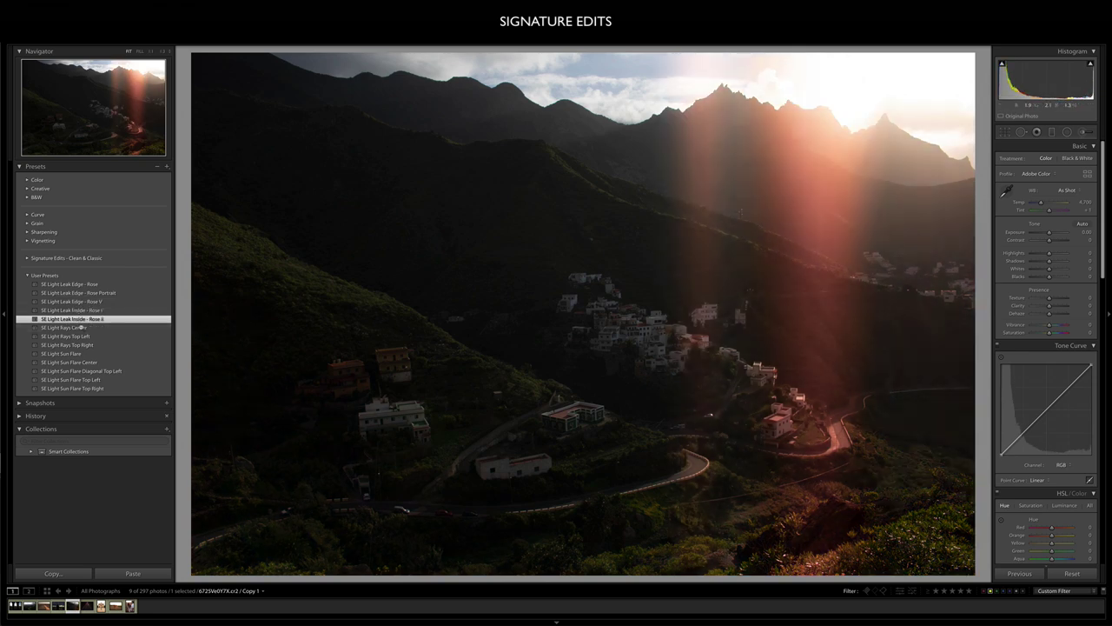
click(81, 328)
- Apply SE Light Sun Flare Top Left, then reshape, rotate and move its radial light beam
click(83, 337)
click(102, 371)
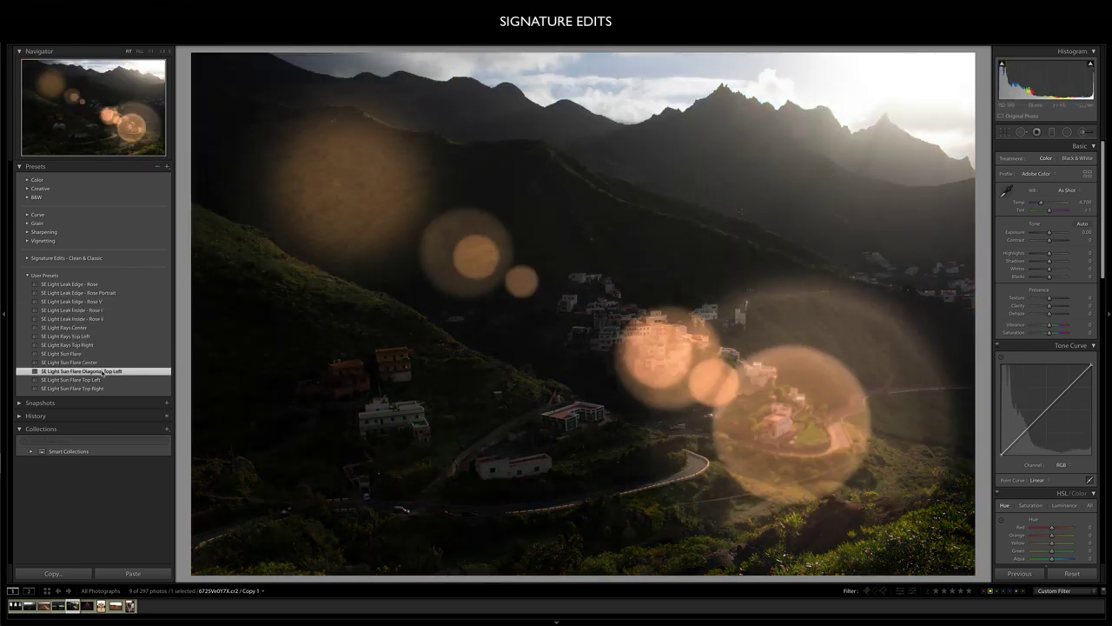
click(103, 380)
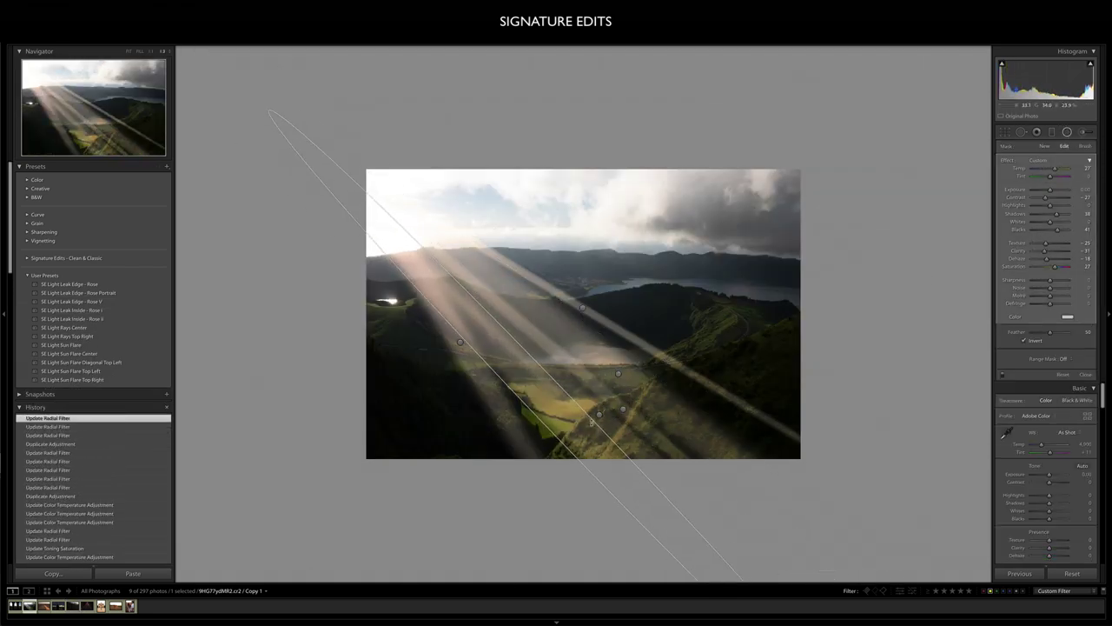
drag(592, 422, 882, 298)
drag(517, 368, 571, 332)
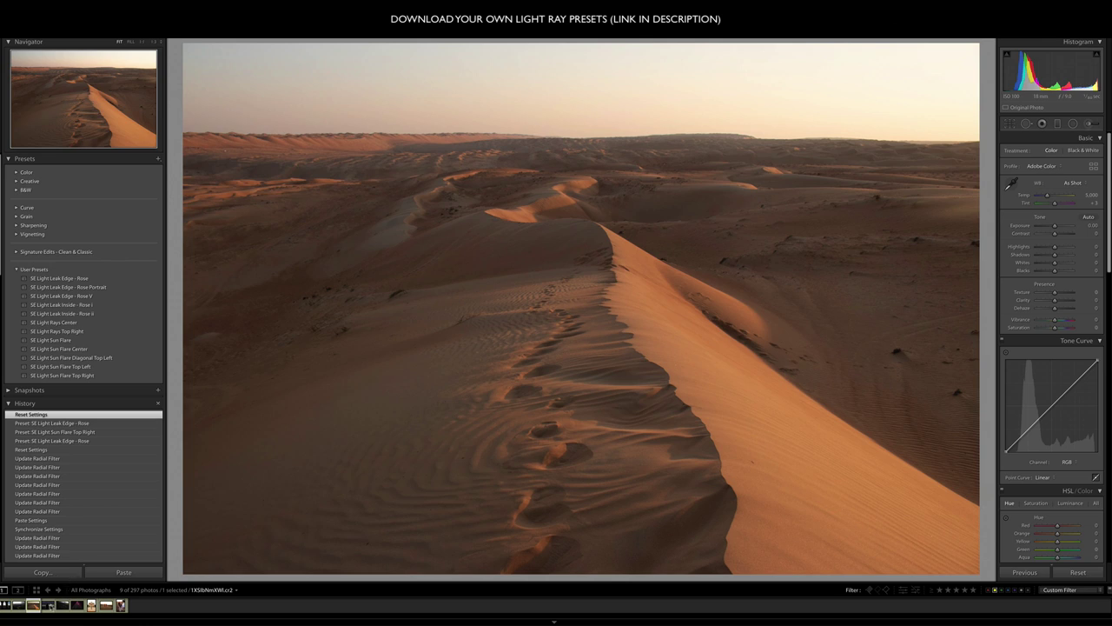
- Apply the SE Clean & Classic preset to the dune photo and drop exposure to -0.33
click(16, 252)
click(80, 261)
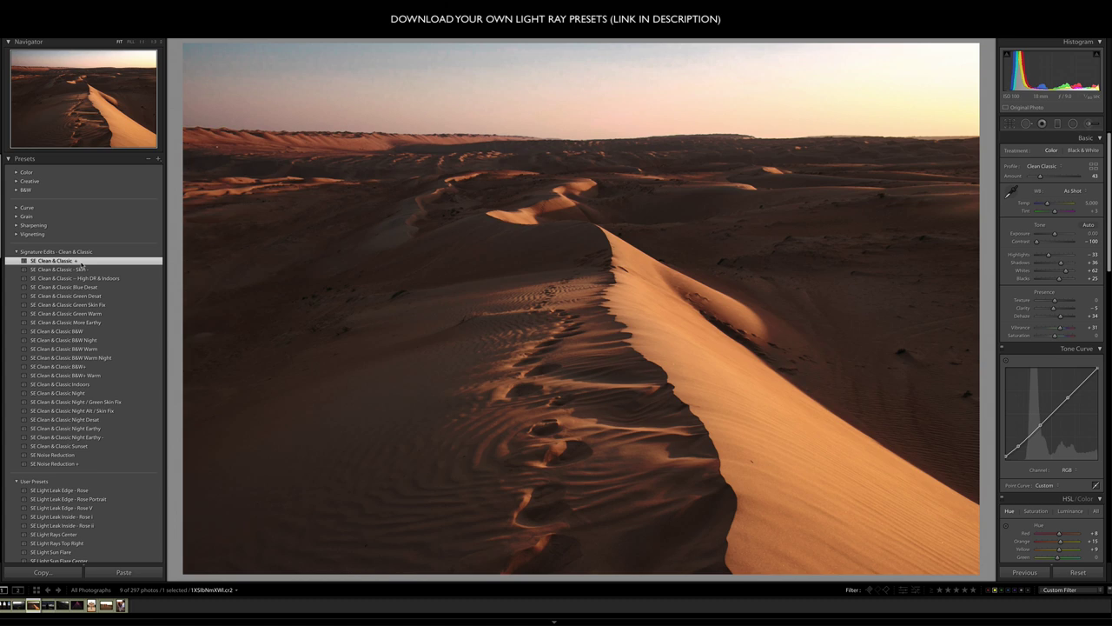
key(minus)
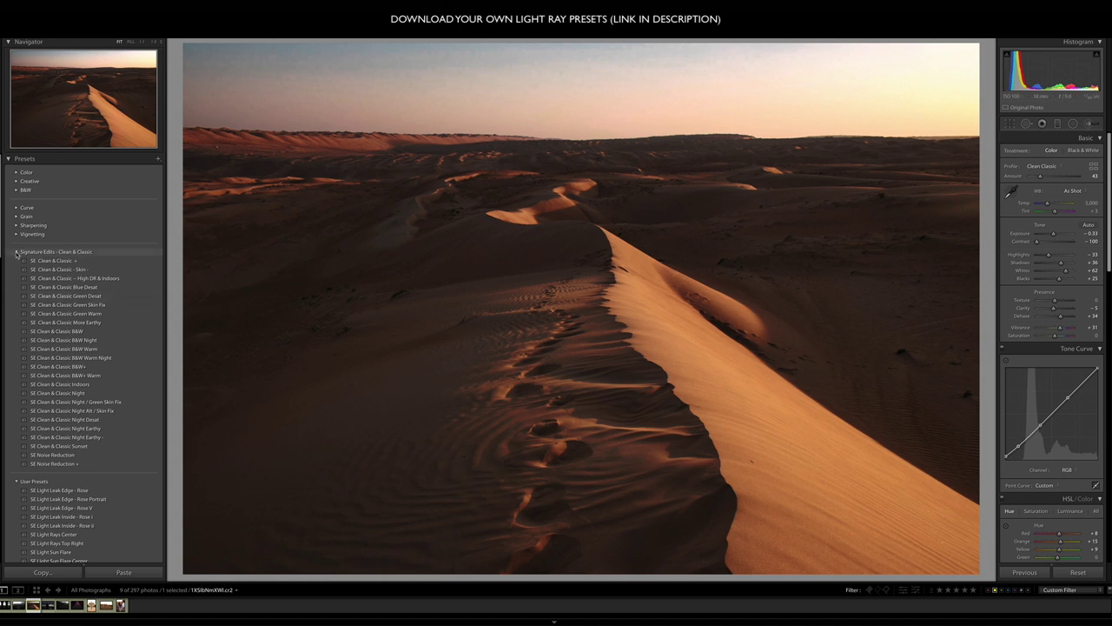
click(15, 252)
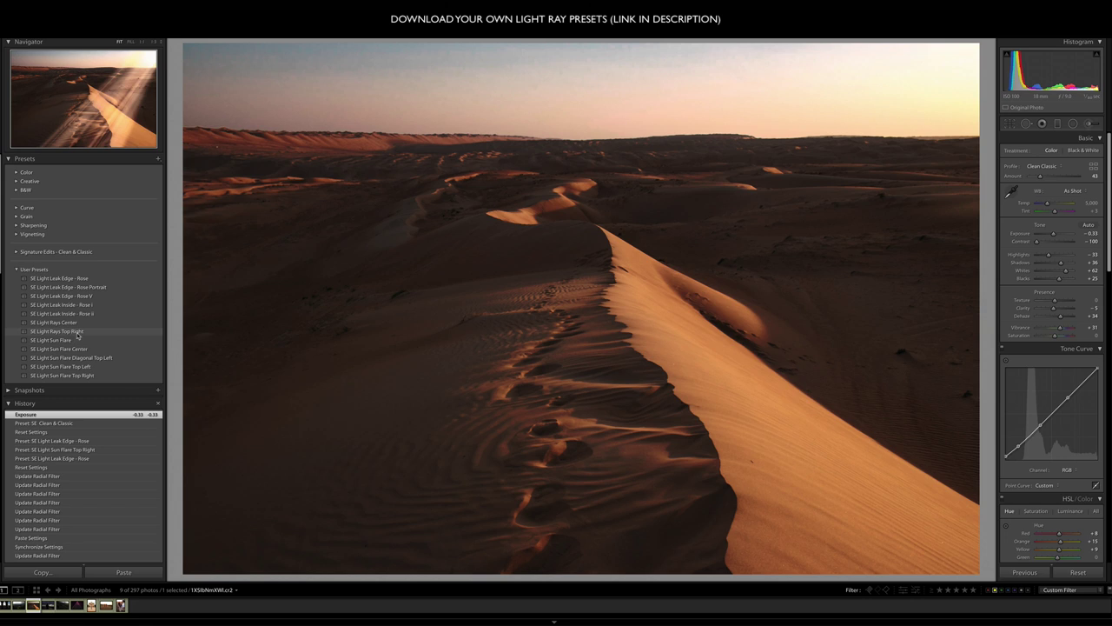
- Apply SE Light Sun Flare, then move its radial glow, brighten its exposure and enlarge it
click(77, 340)
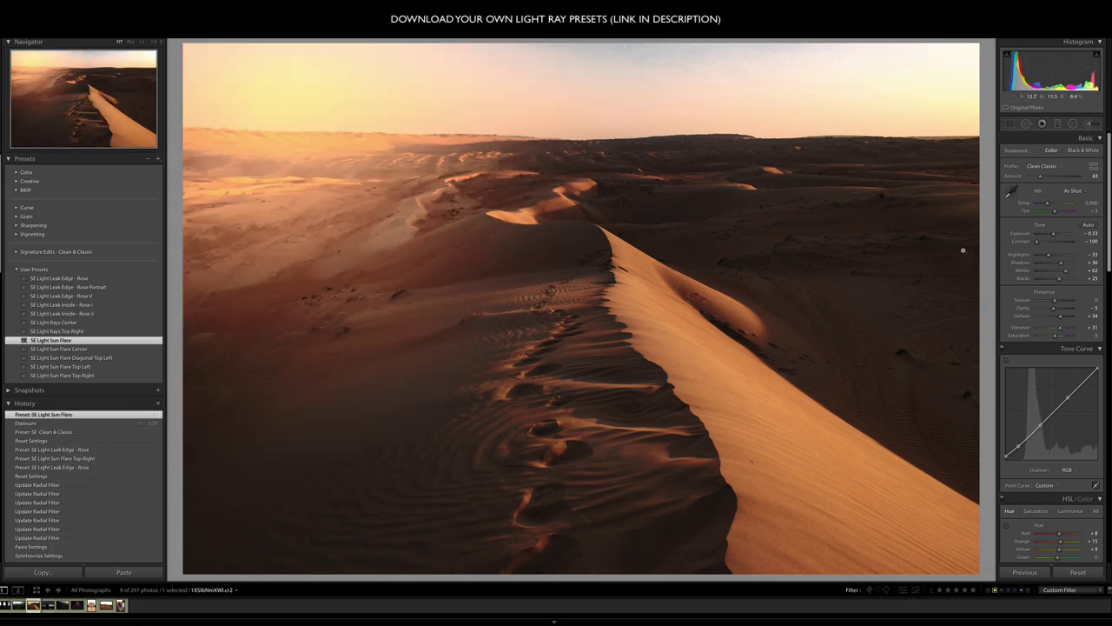
click(1073, 124)
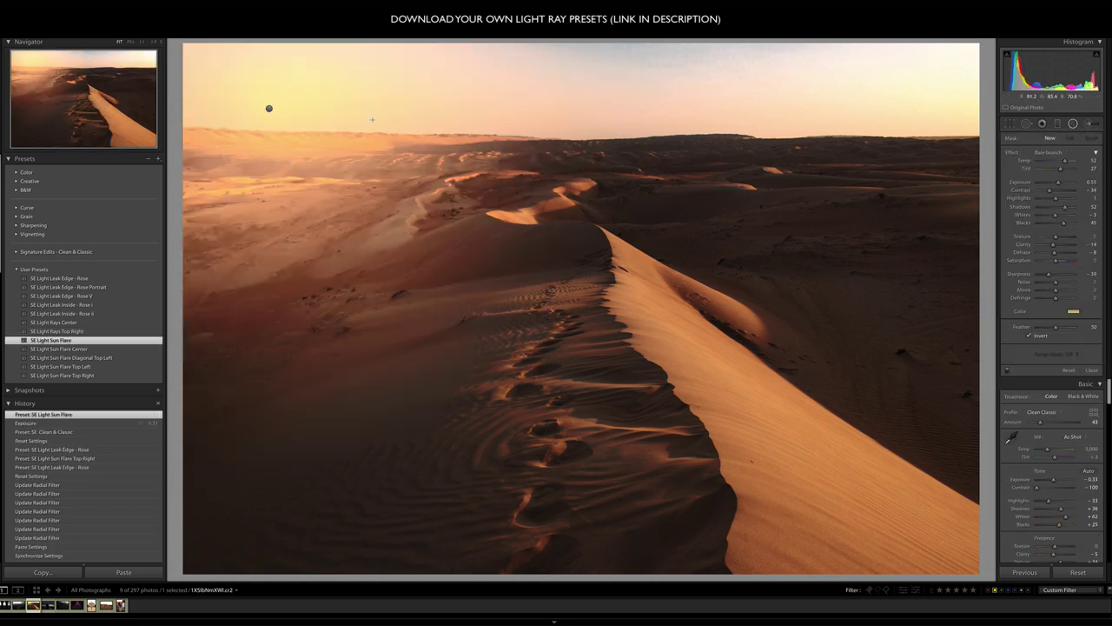
click(269, 108)
drag(269, 109, 222, 7)
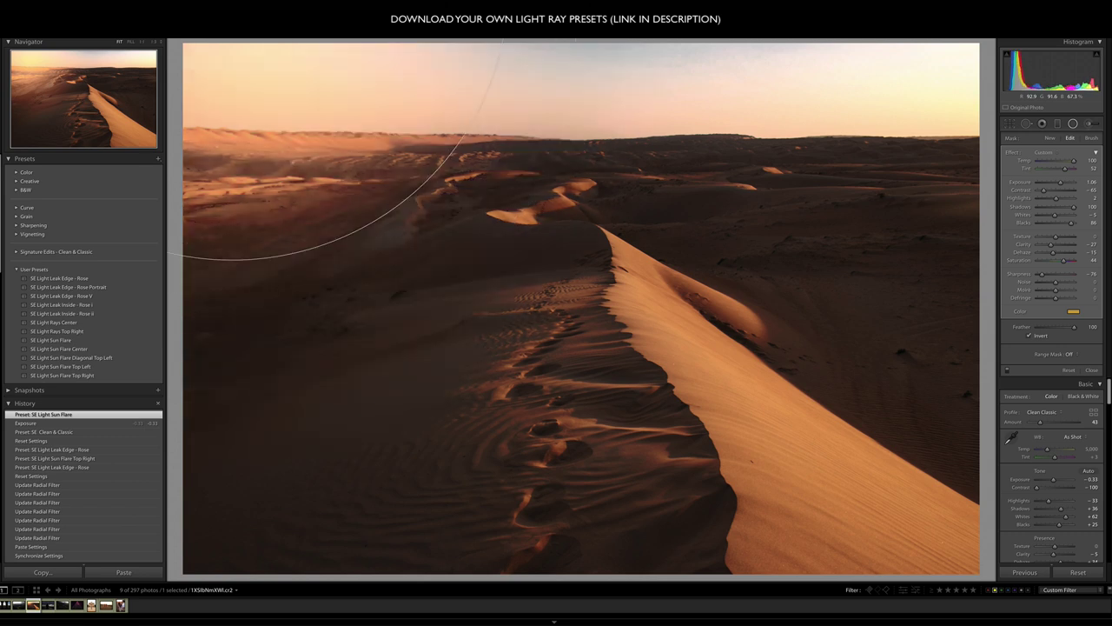
drag(1060, 182, 1063, 161)
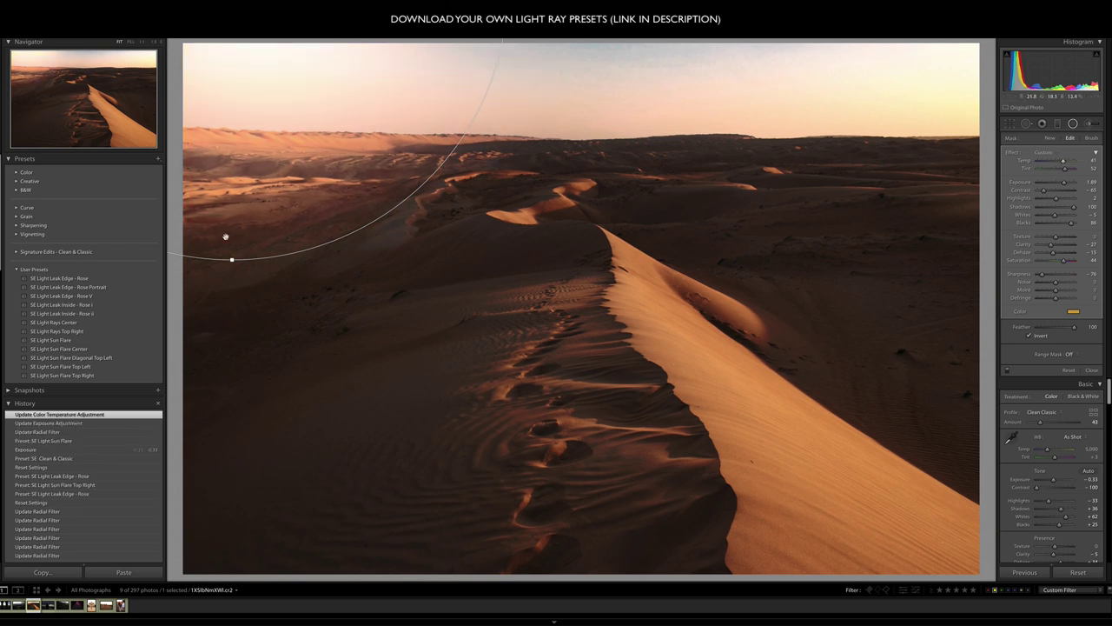
drag(233, 262, 218, 392)
drag(305, 249, 416, 180)
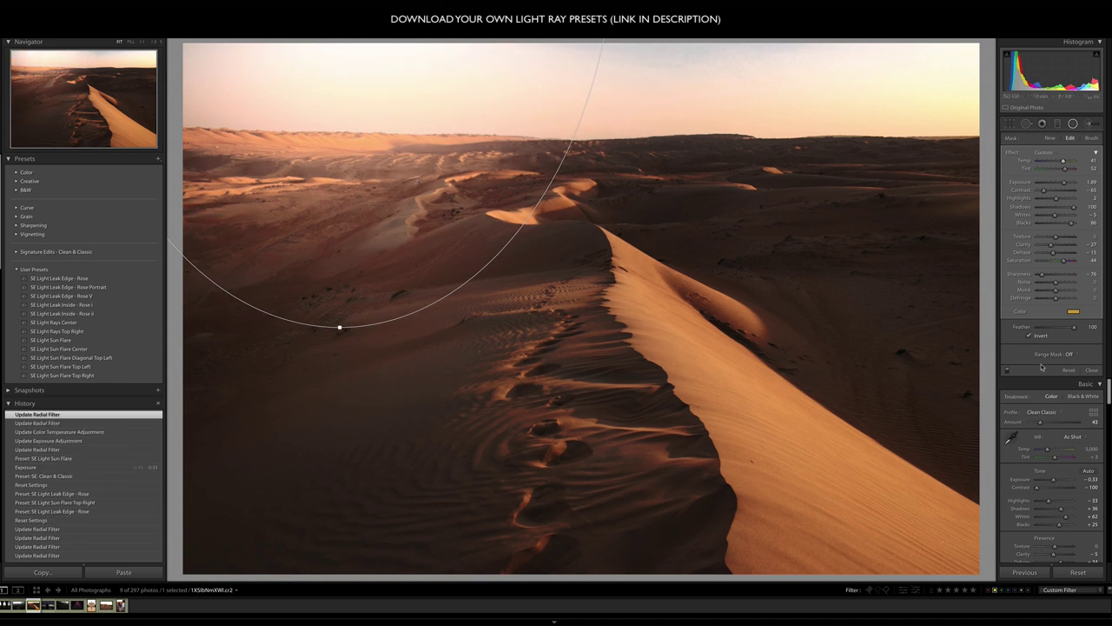
- Reset all radial filter effects, undo that reset, and return to radial filter editing
click(1091, 369)
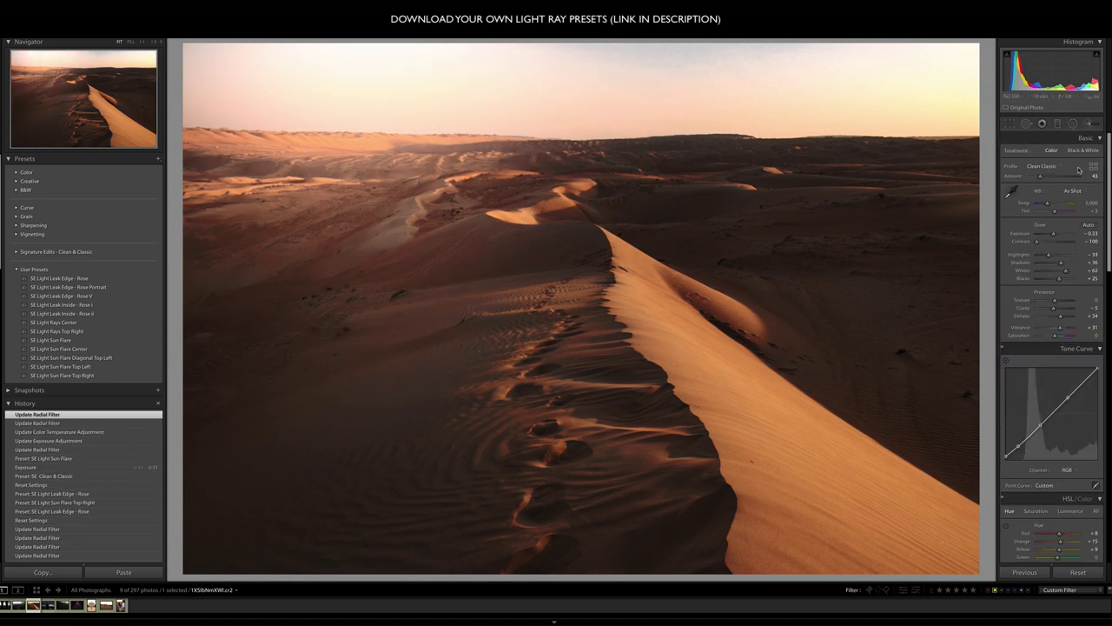
click(1073, 124)
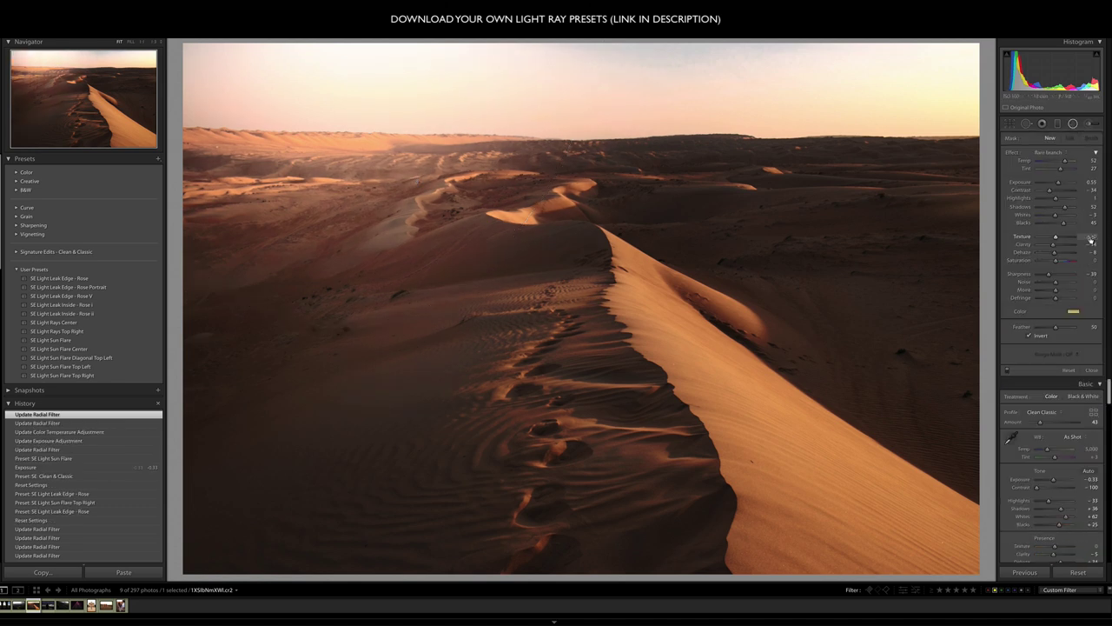
click(1068, 371)
click(1091, 369)
key(ctrl+z)
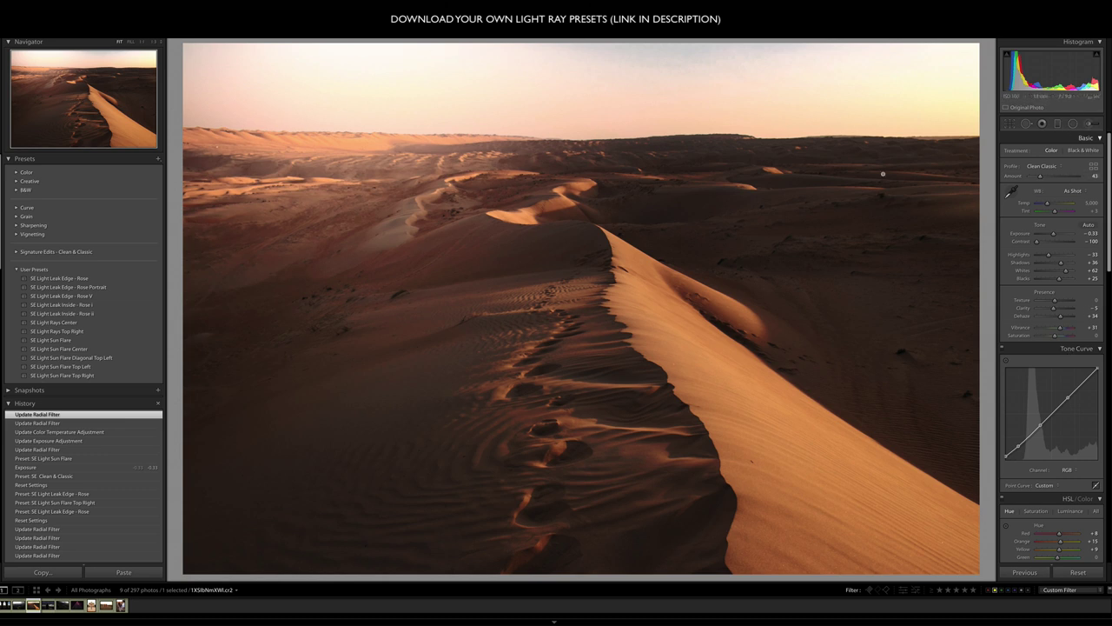
click(1073, 123)
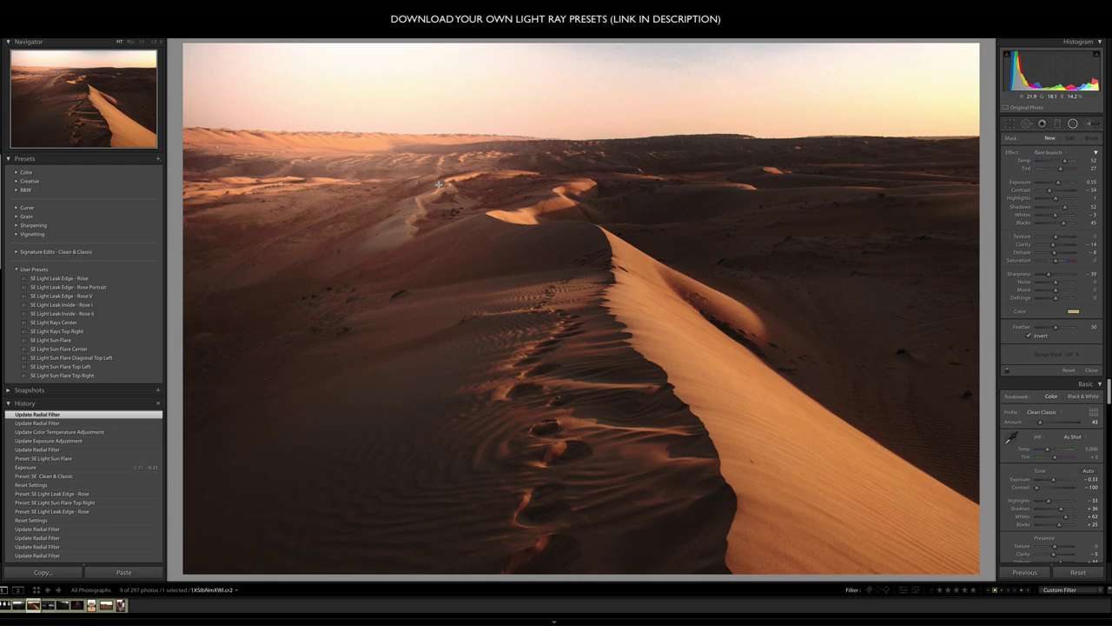
- Fit the photo to the view and move a radial light over the upper-right sky
key(z)
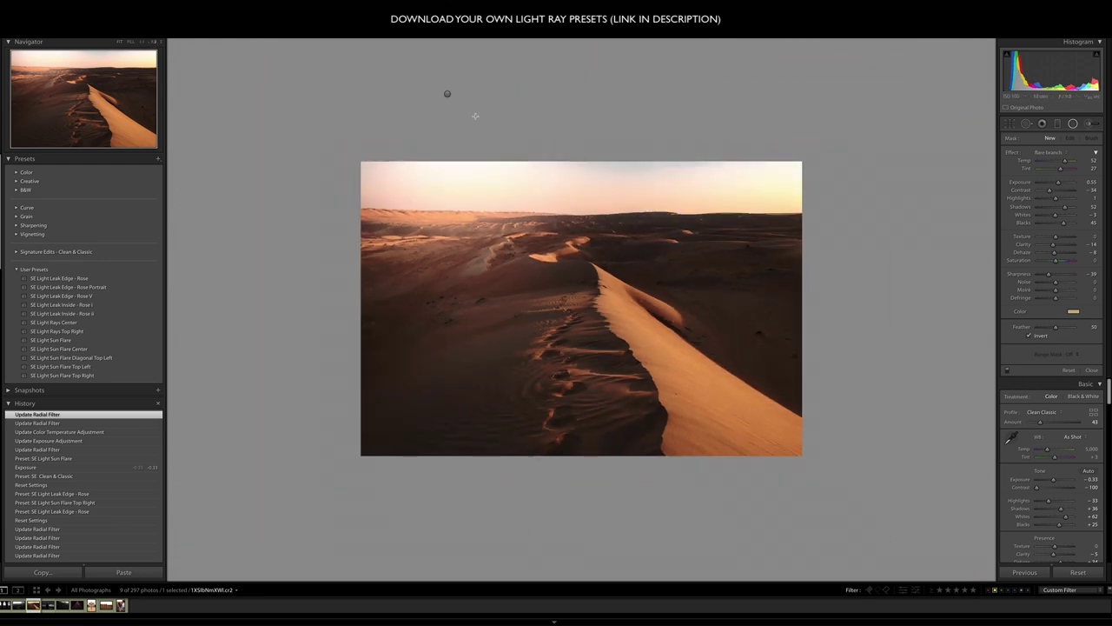
click(447, 95)
drag(447, 93, 423, 184)
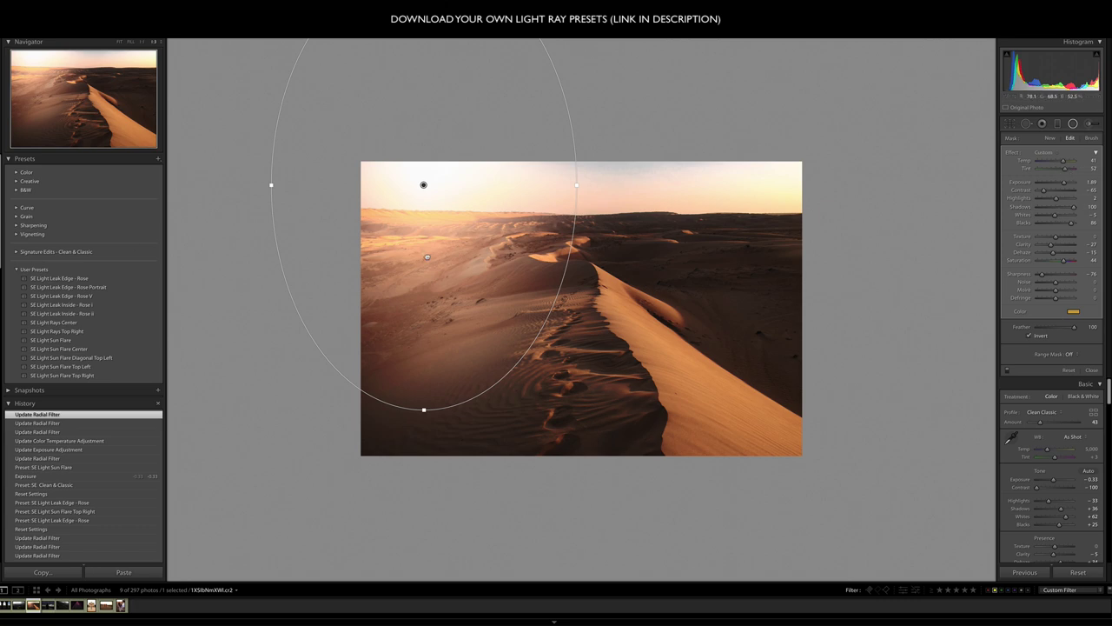
drag(426, 257, 855, 160)
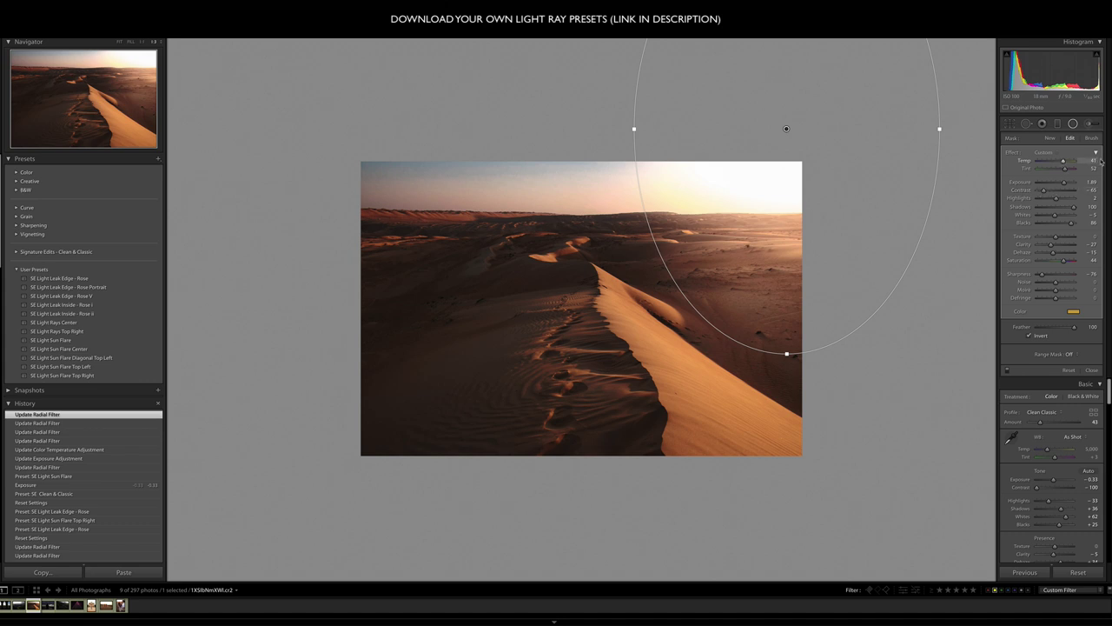
- Cool the radial light's temperature, set saturation to 39, and choose a tint hue
drag(1071, 162, 1067, 163)
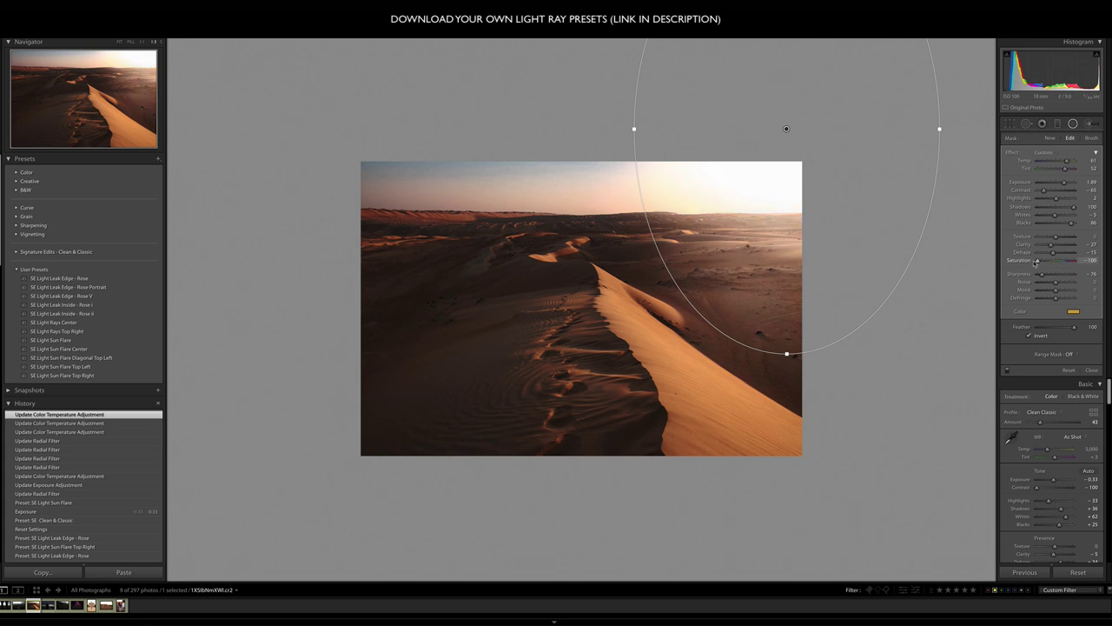
drag(1106, 265, 1062, 262)
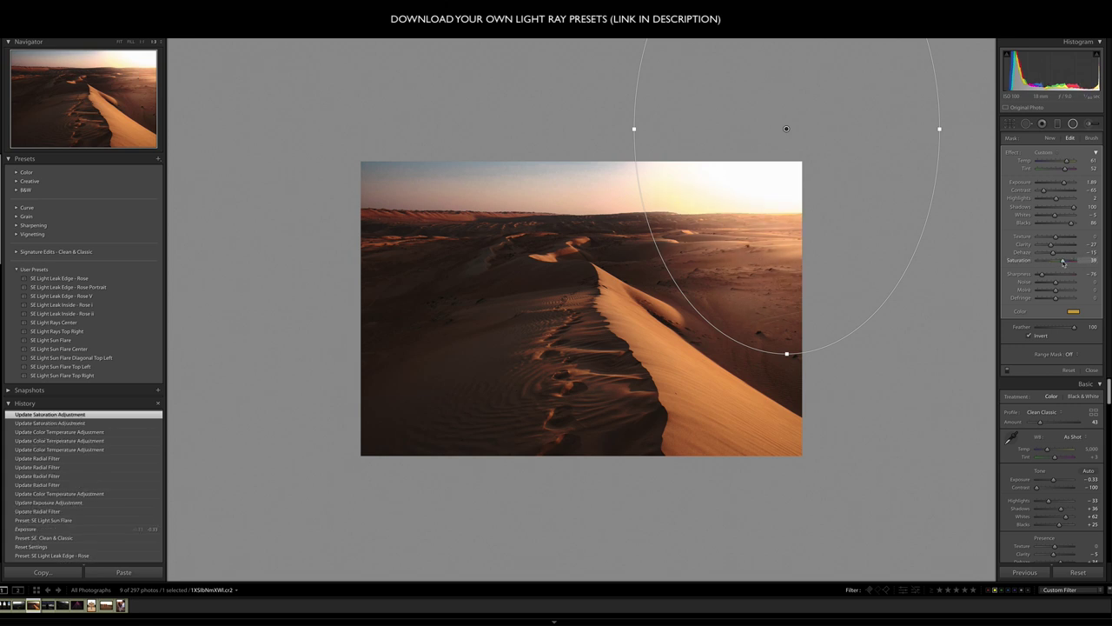
click(1078, 314)
drag(971, 323, 901, 330)
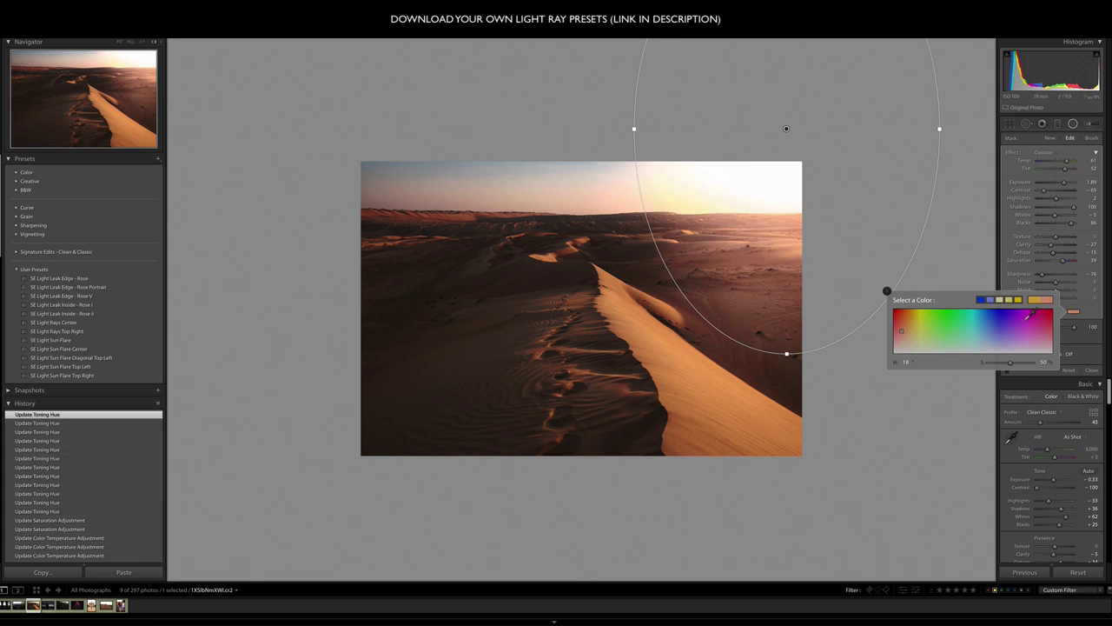
- Try magenta, yellow and blue tints on the radial light
click(1023, 328)
drag(916, 310, 927, 314)
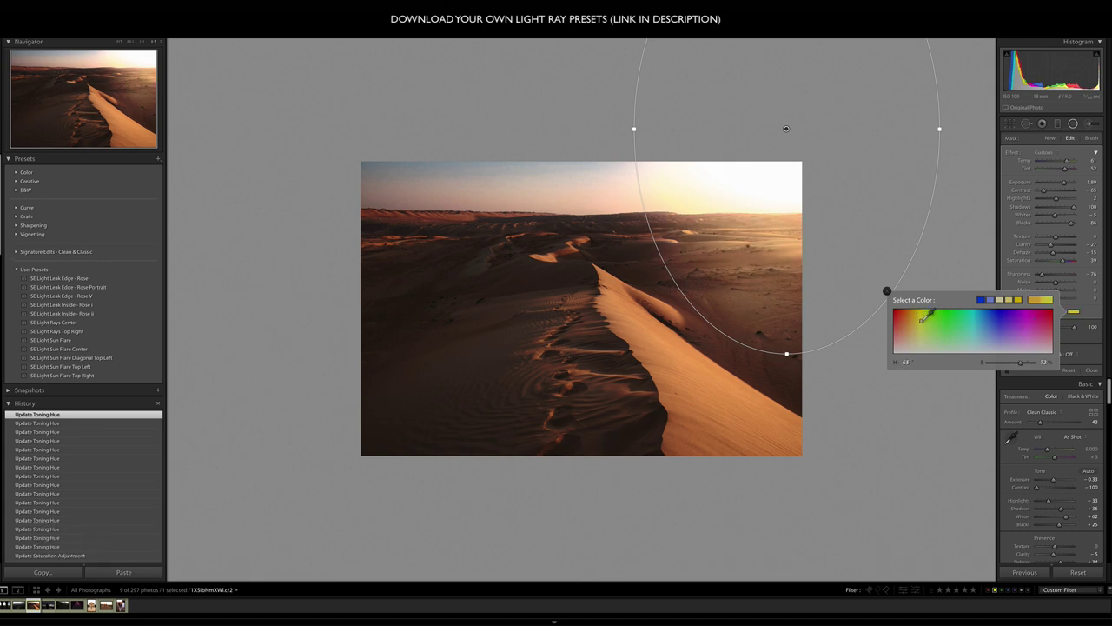
click(983, 321)
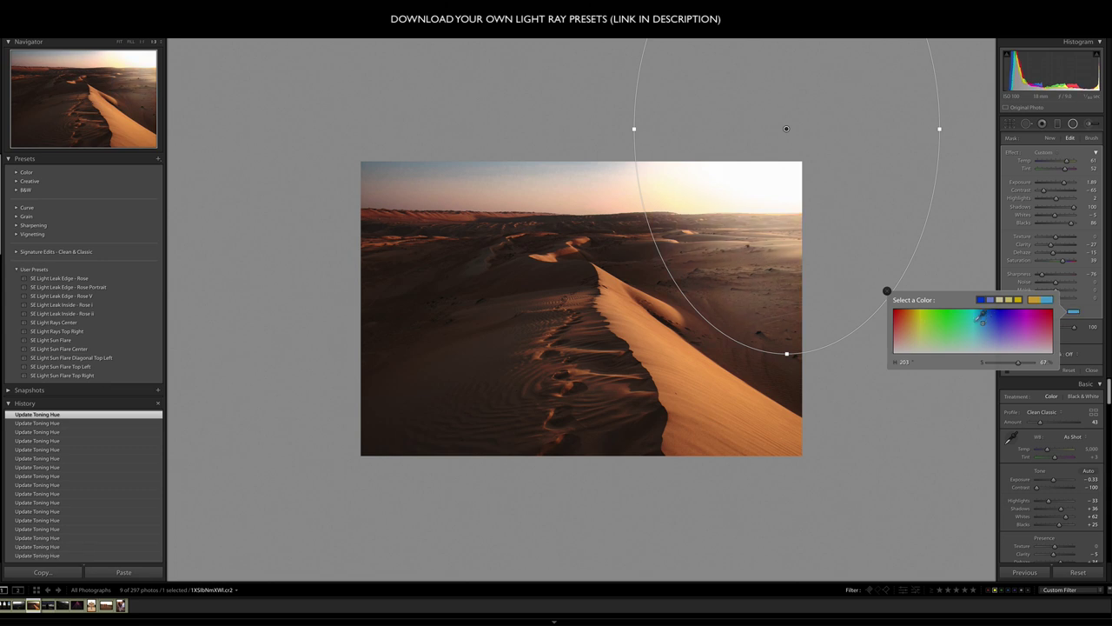
click(887, 290)
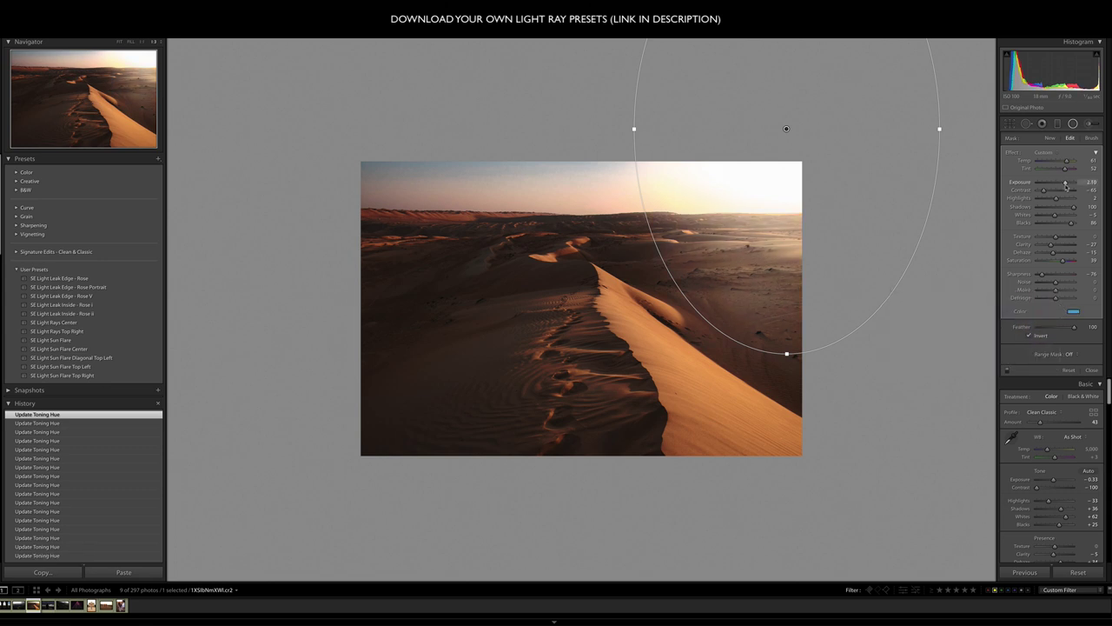
- Raise the radial light's exposure to 3.21, move it to the upper left, then delete it
drag(1066, 184, 1071, 184)
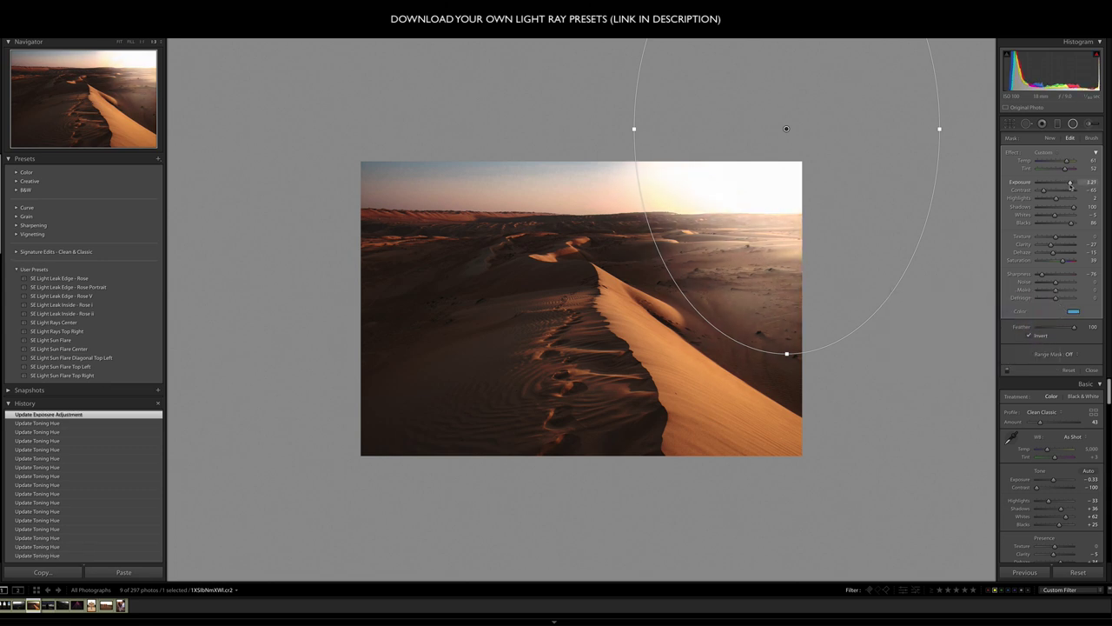
click(782, 209)
drag(782, 209, 424, 236)
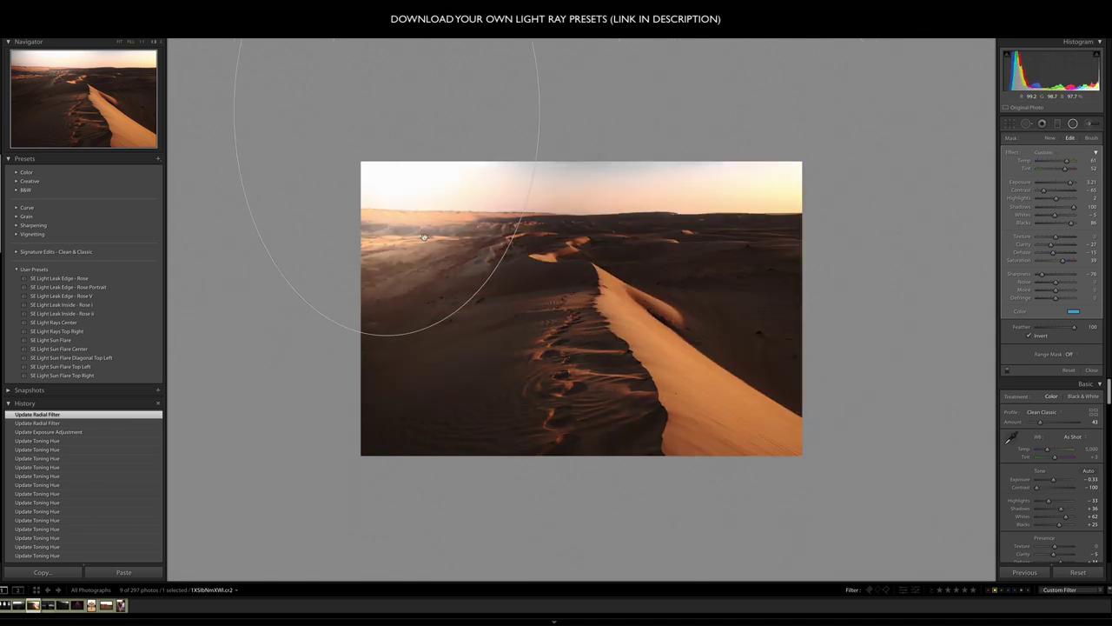
key(Delete)
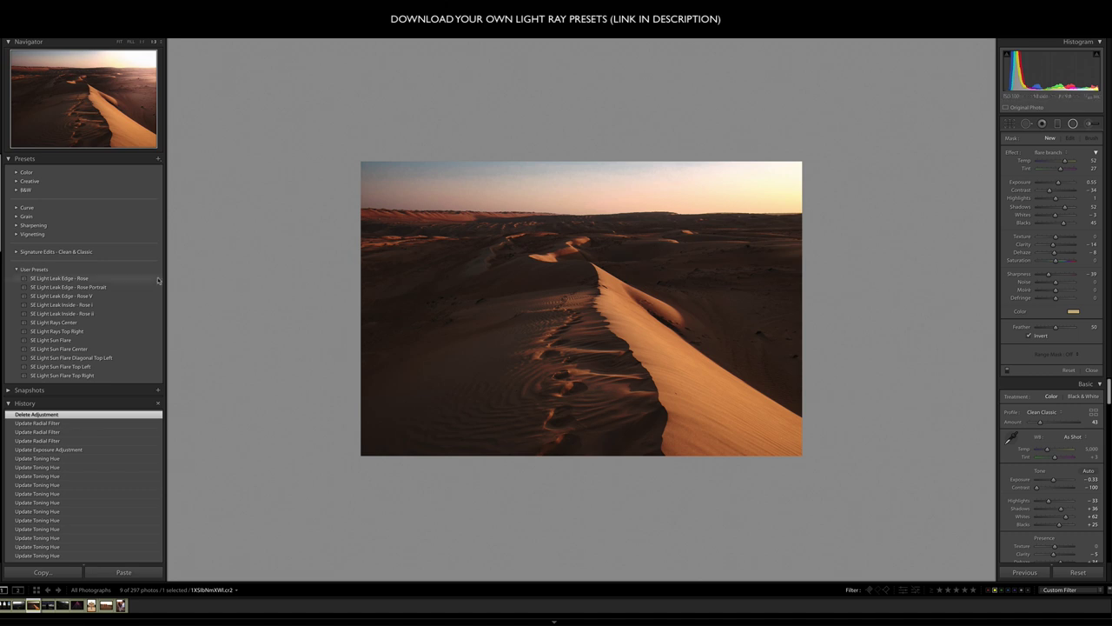
- Try SE Light Rays Center on the dune photo, then reset all its edits
click(66, 324)
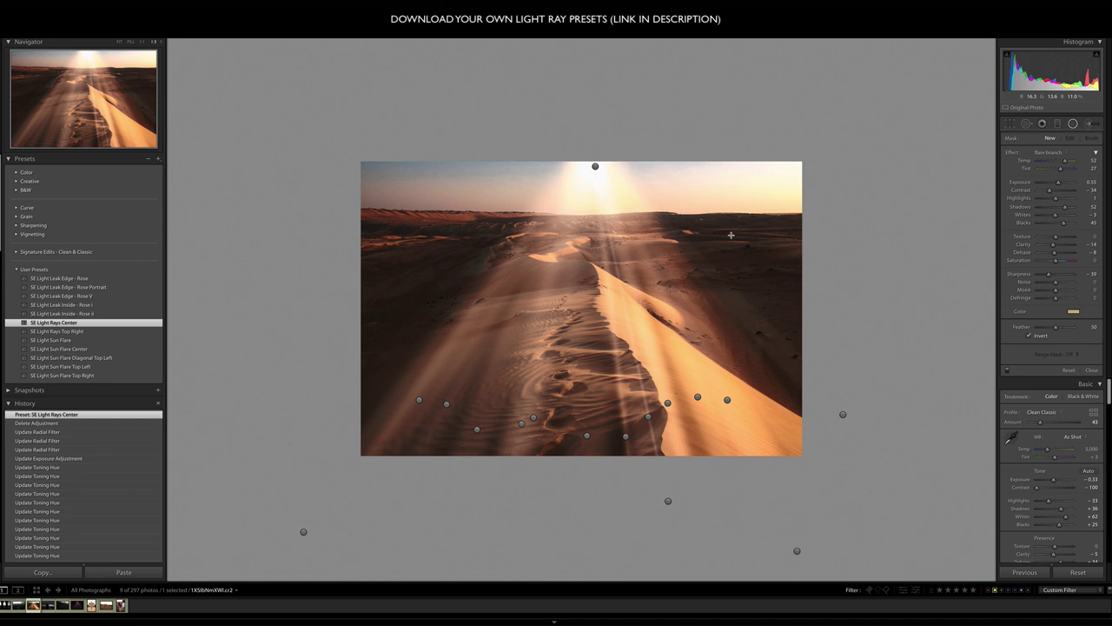
key(shift+m)
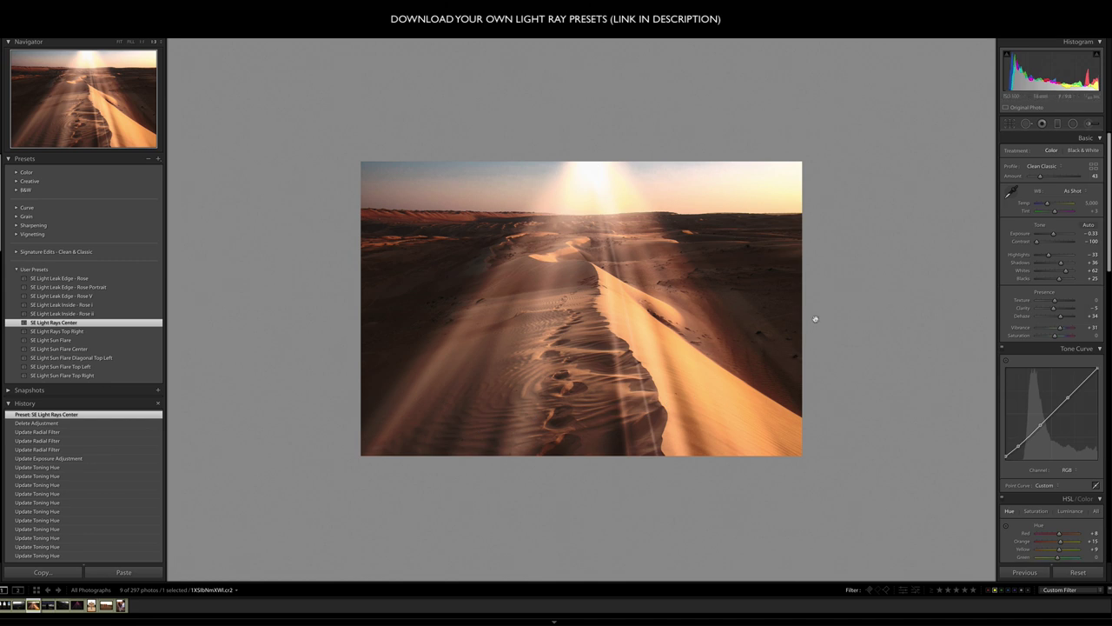
click(119, 42)
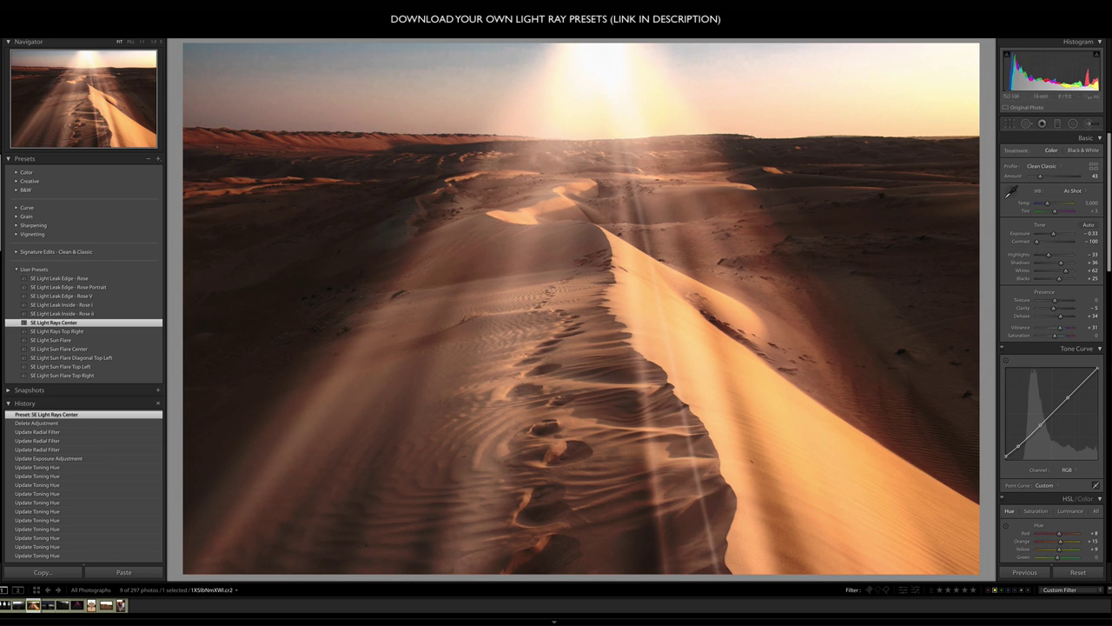
click(1077, 572)
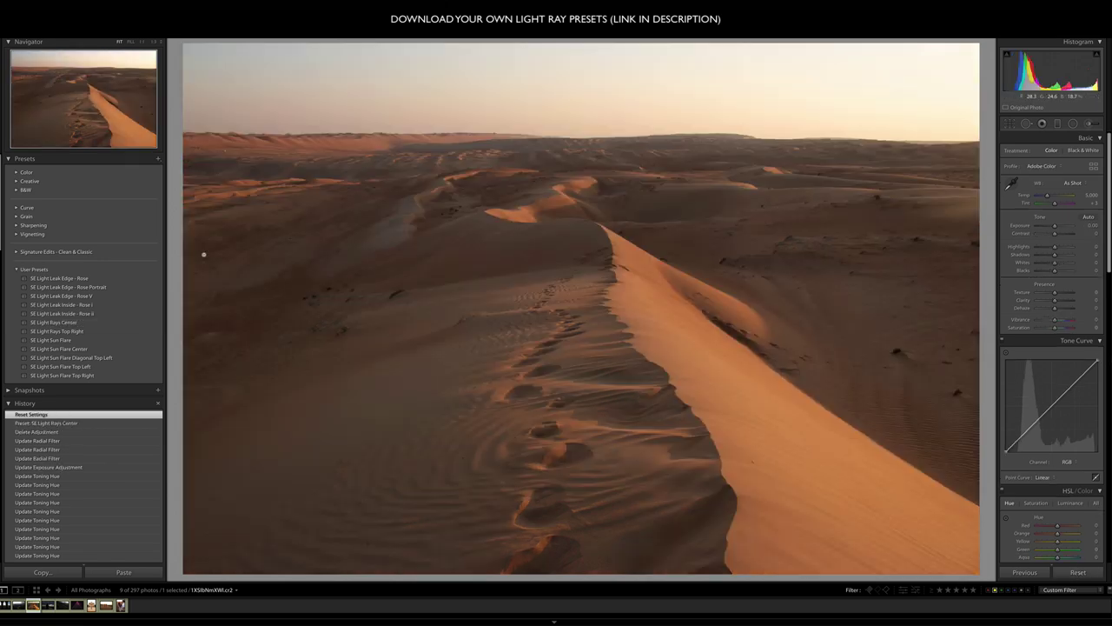
- Give the desert couple photo the SE Light Sun Flare Center preset
click(112, 608)
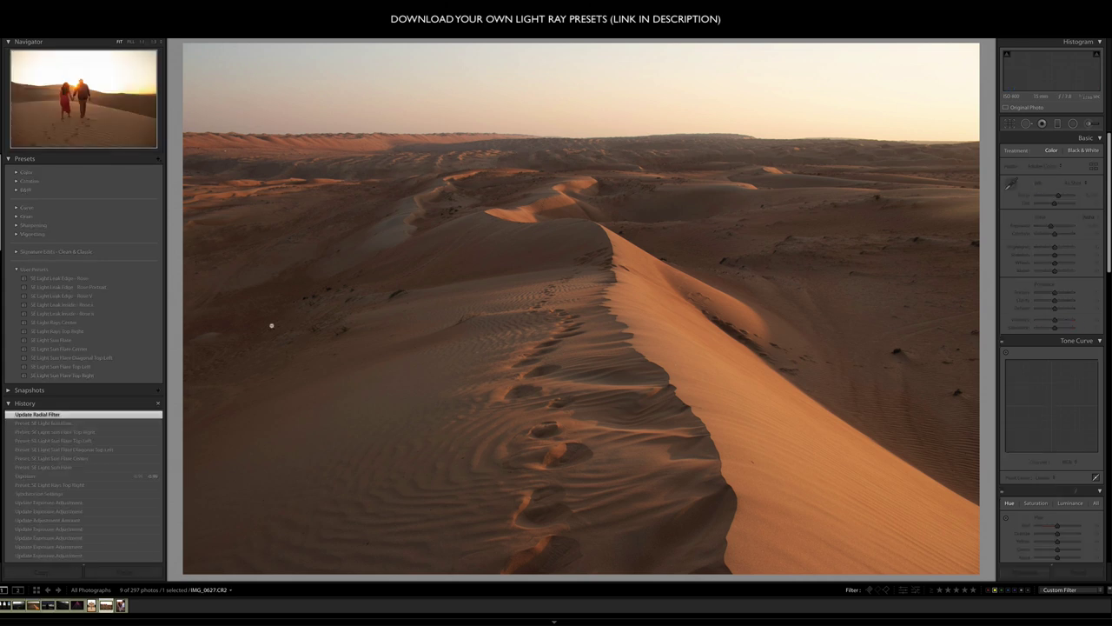
click(87, 340)
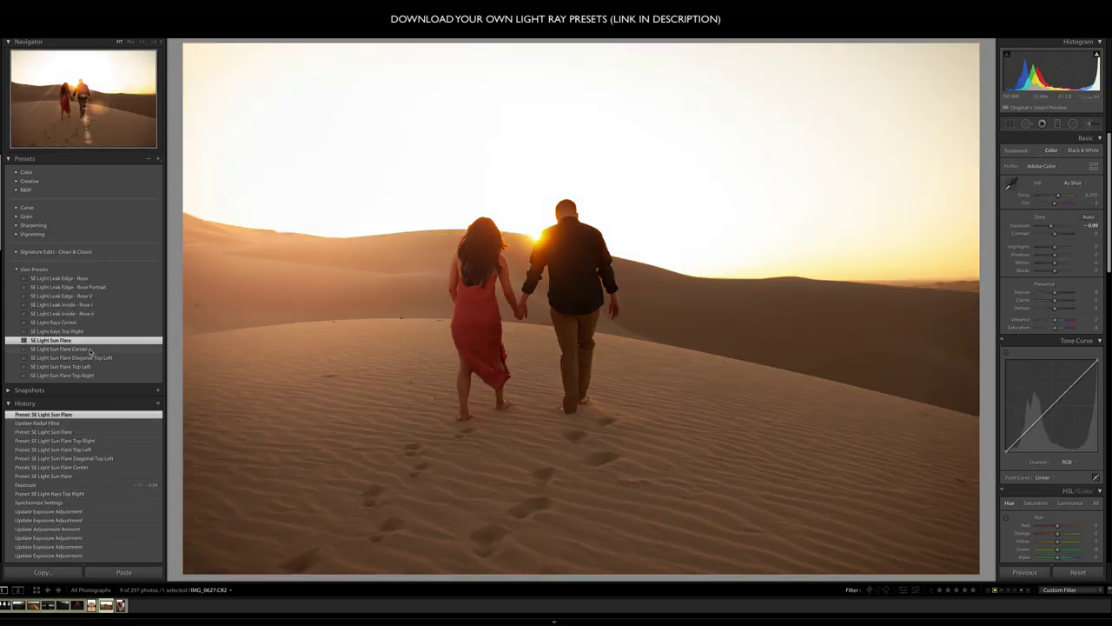
click(89, 349)
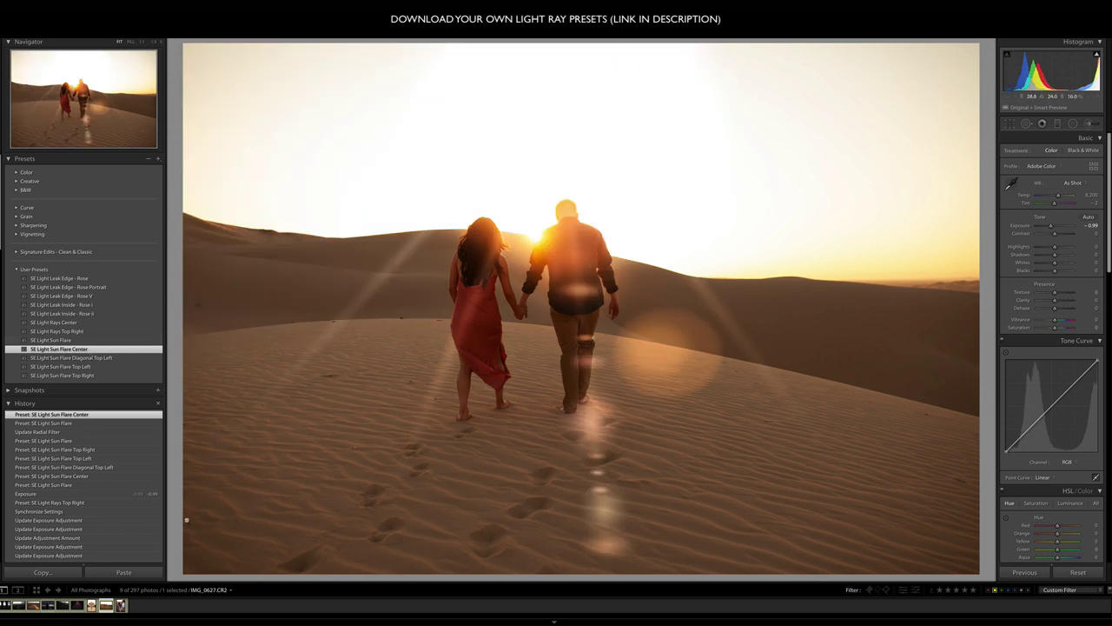
- Apply SE Light Rays Center to the crater-lake photo and lower exposure to -0.99
click(17, 606)
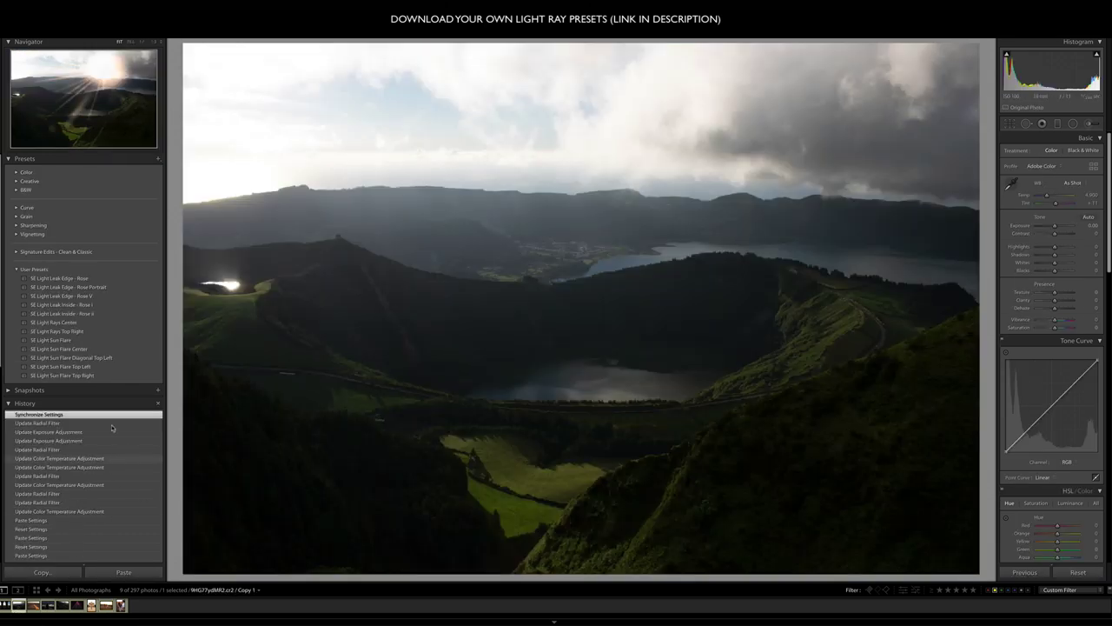
click(71, 323)
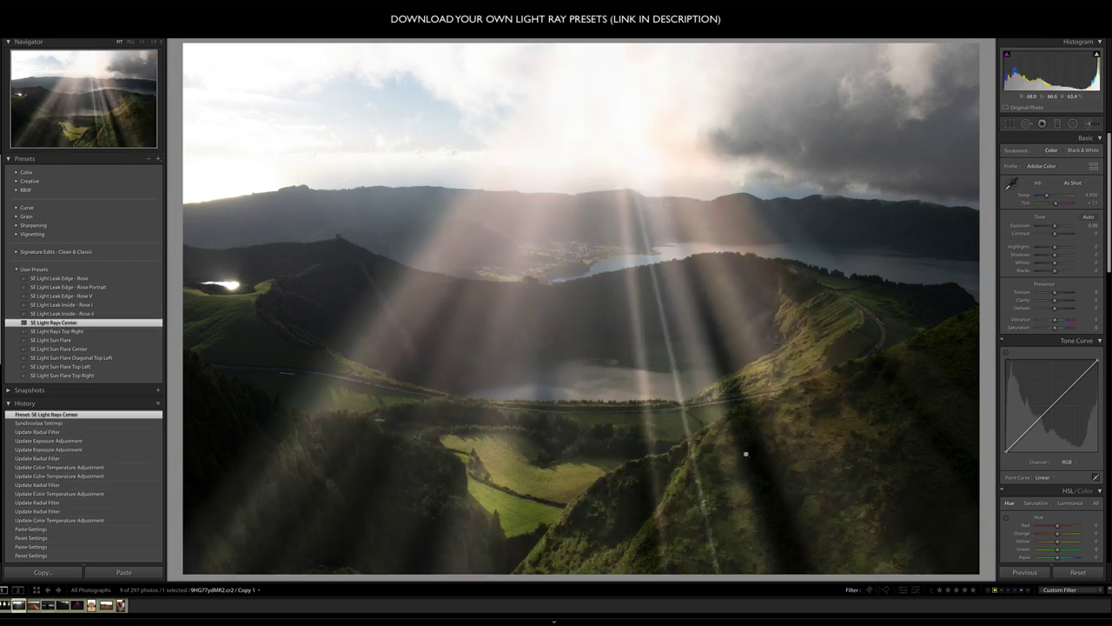
key(ctrl+comma)
key(ctrl+comma)
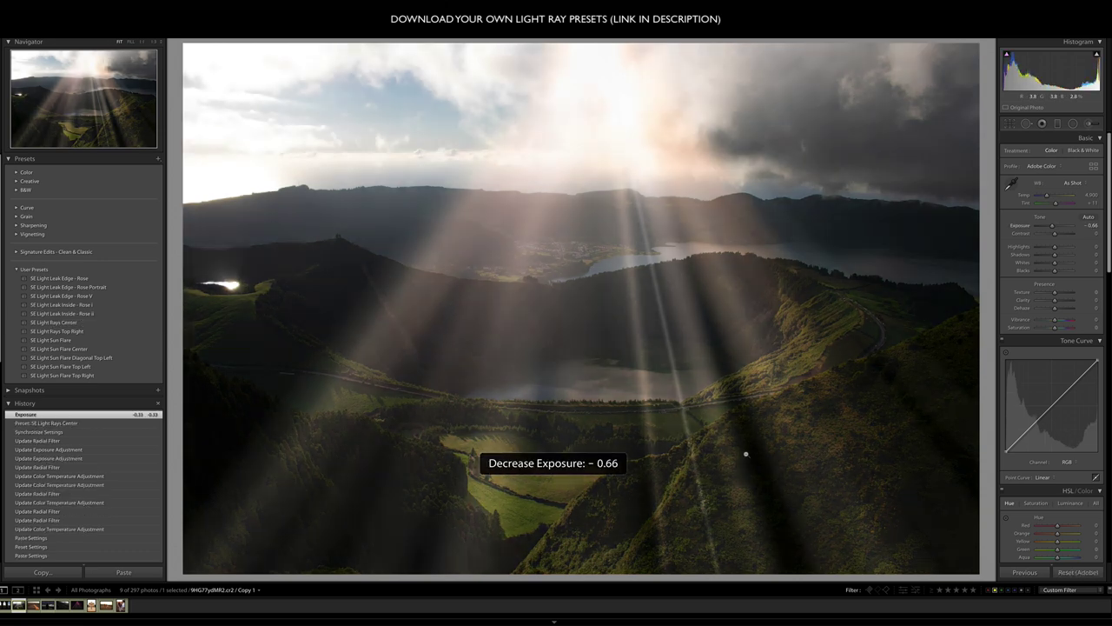
key(ctrl+comma)
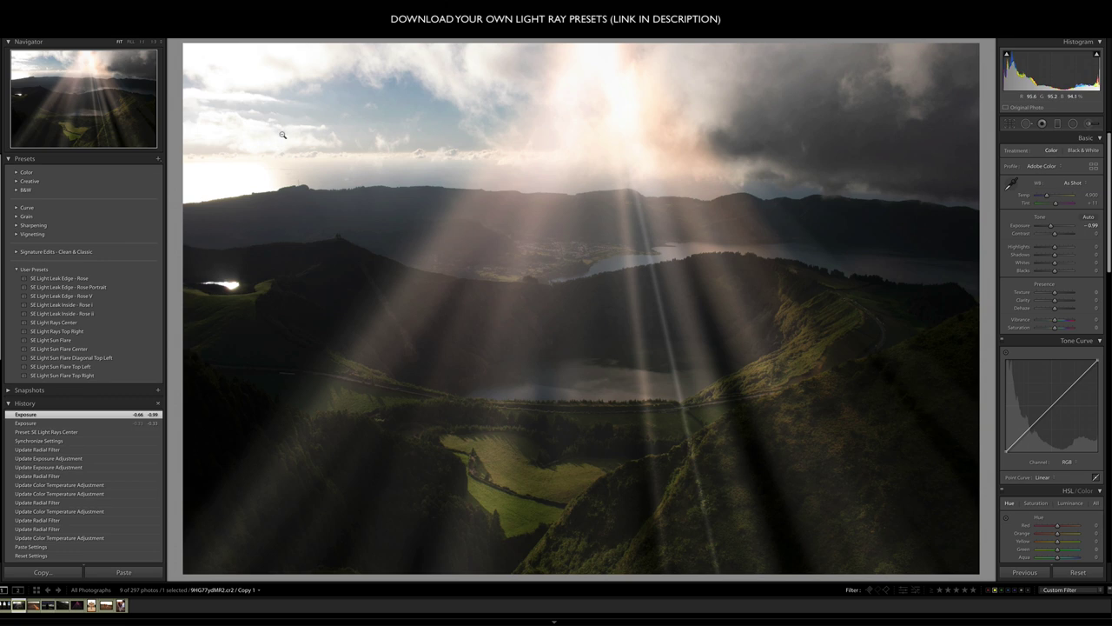
- Crop the crater-lake photo tighter from the top-left corner
key(r)
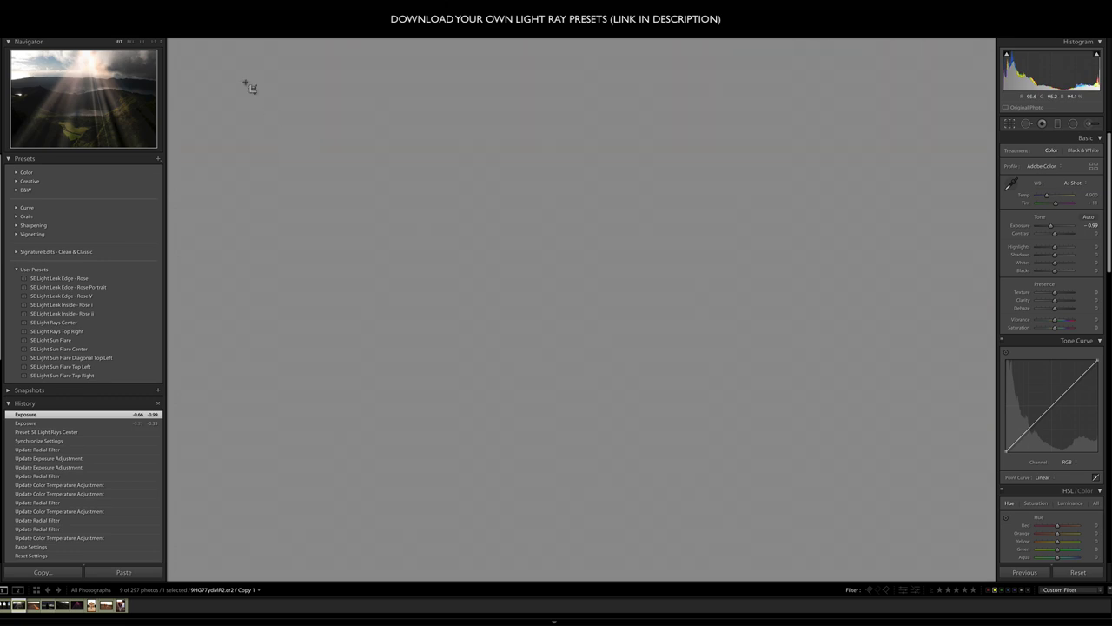
drag(187, 46, 219, 53)
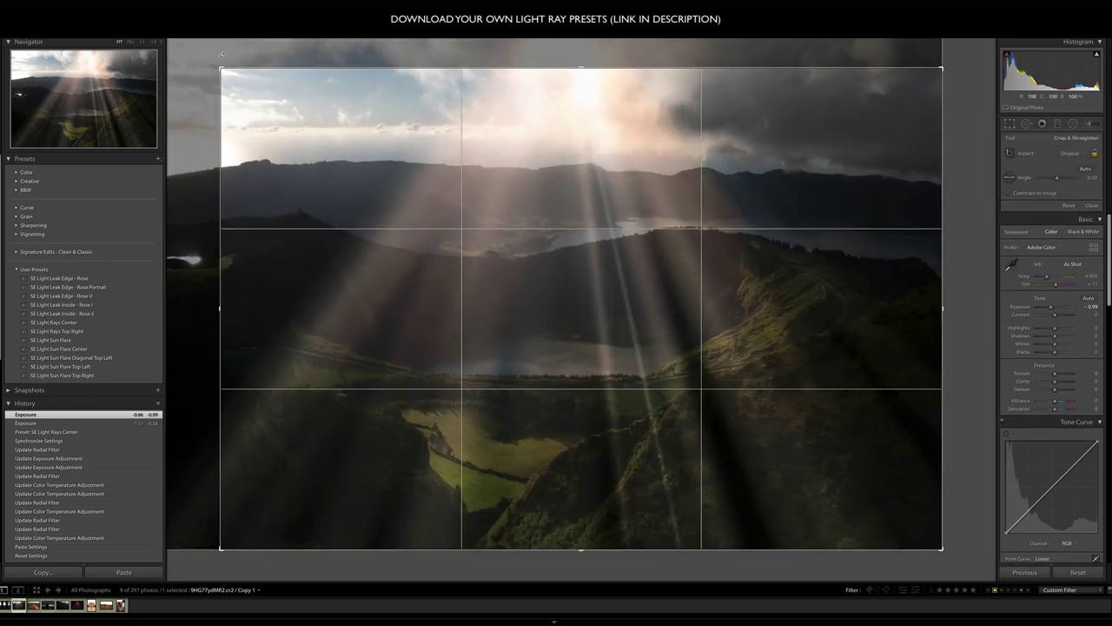
key(r)
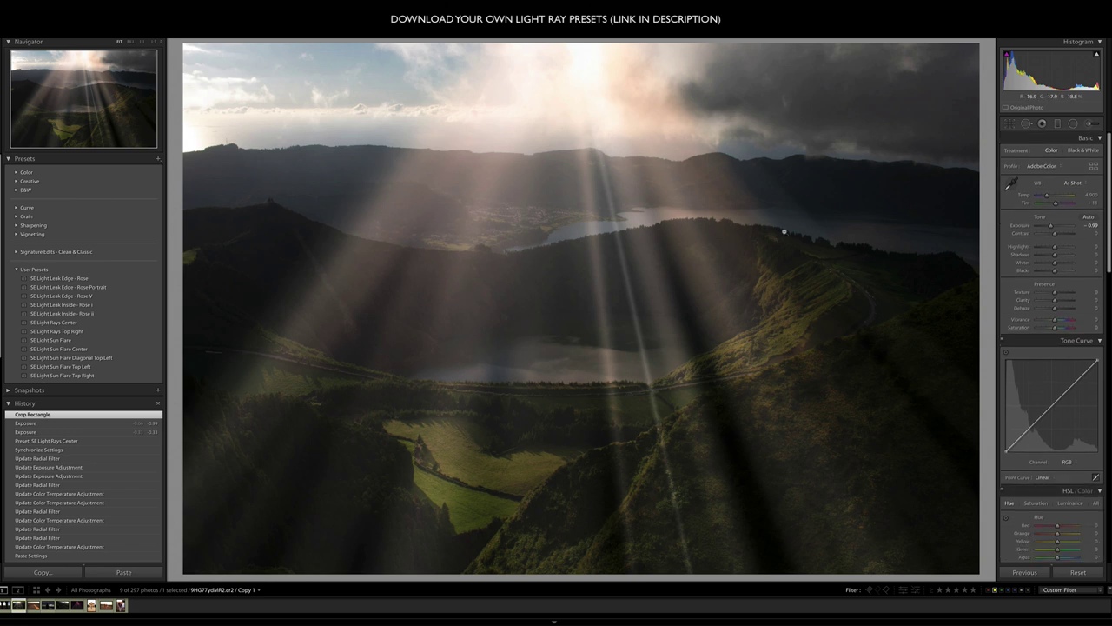
- Show the crater-lake light-ray radial filters, zoom out, and inspect each ray's pin in turn
key(shift+m)
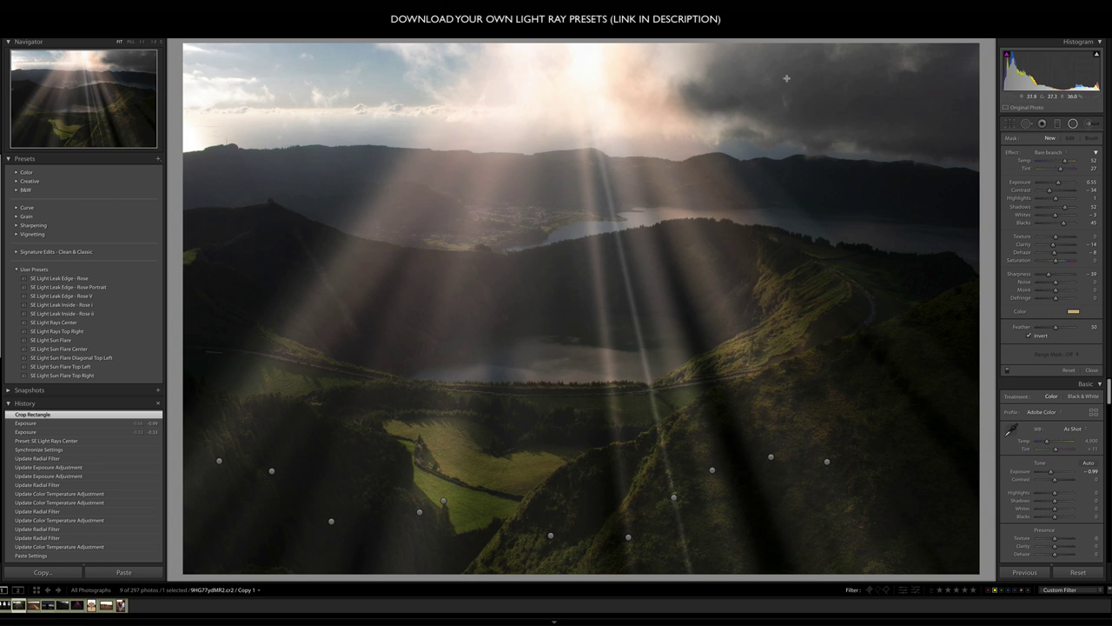
click(155, 44)
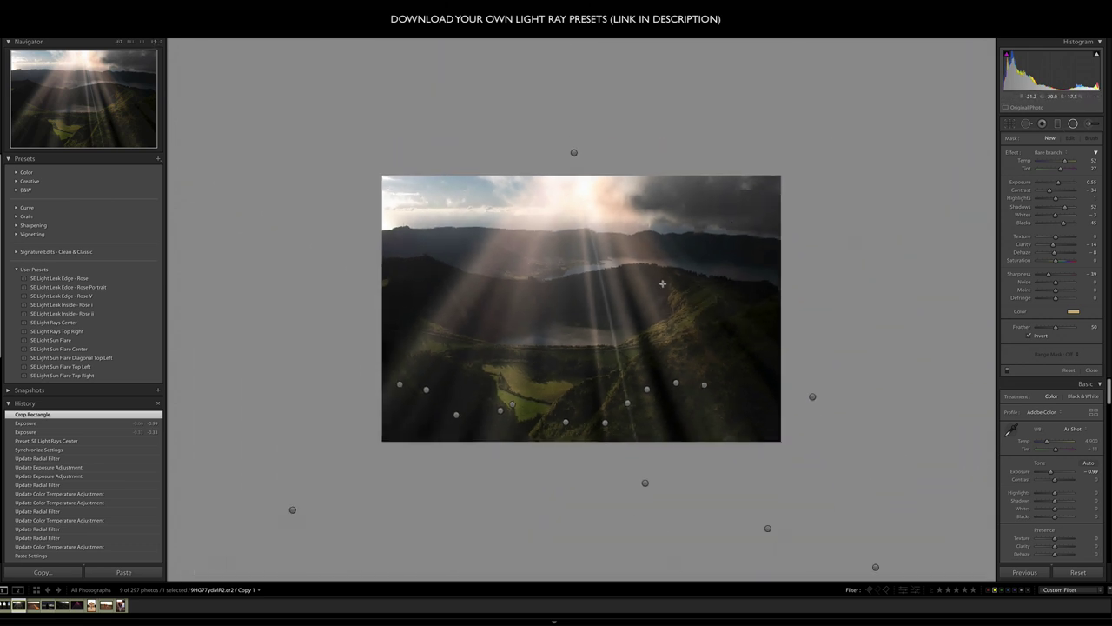
click(400, 384)
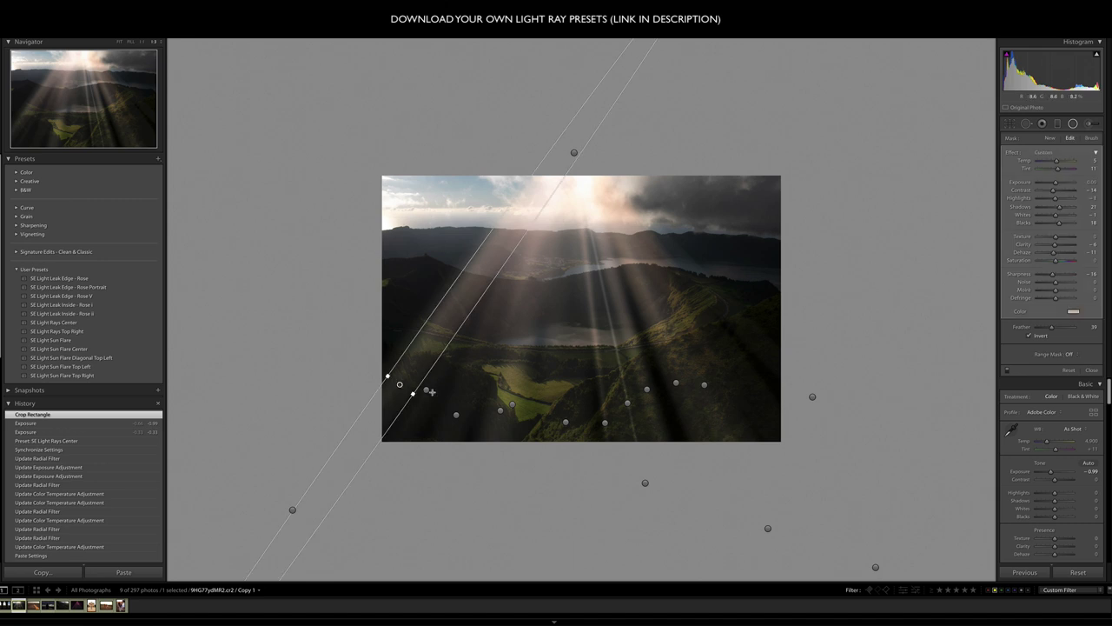
click(457, 416)
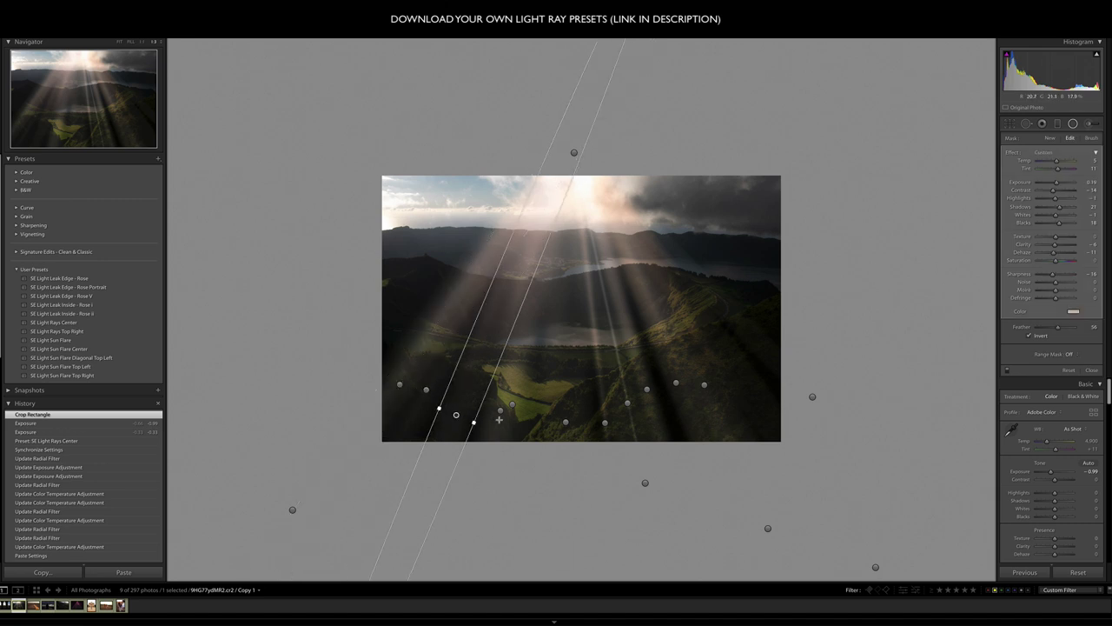
click(512, 404)
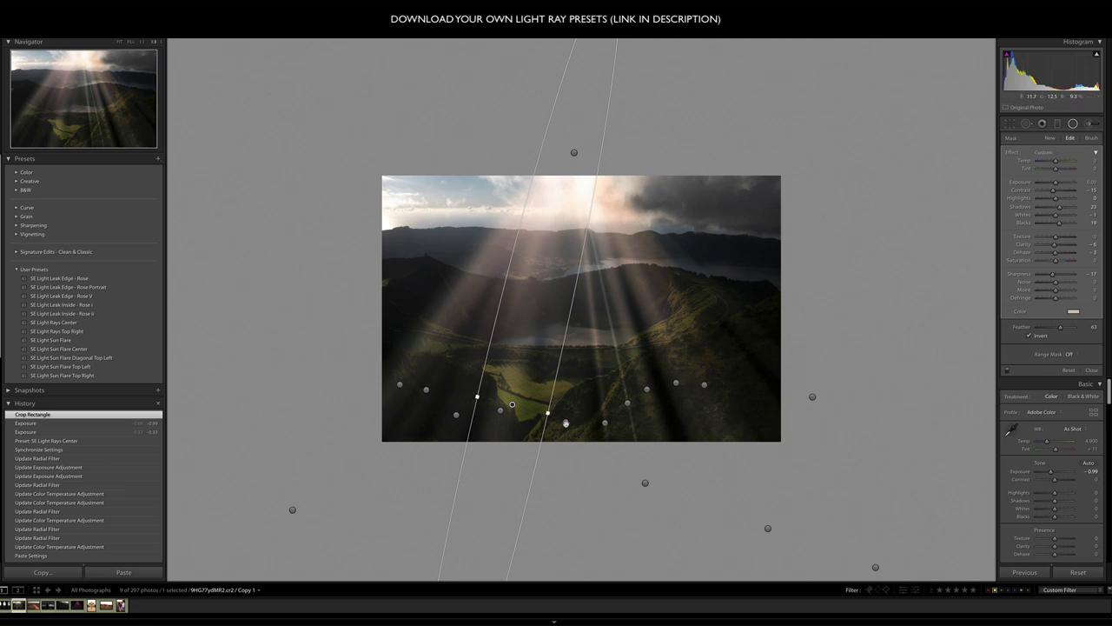
click(567, 421)
click(604, 422)
click(628, 403)
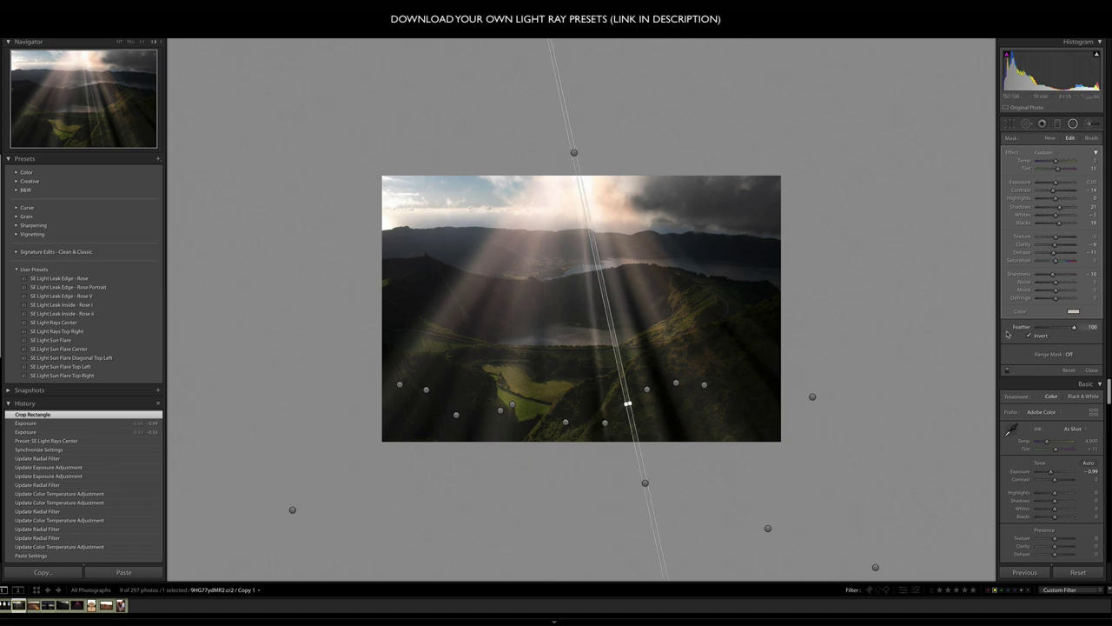
click(647, 390)
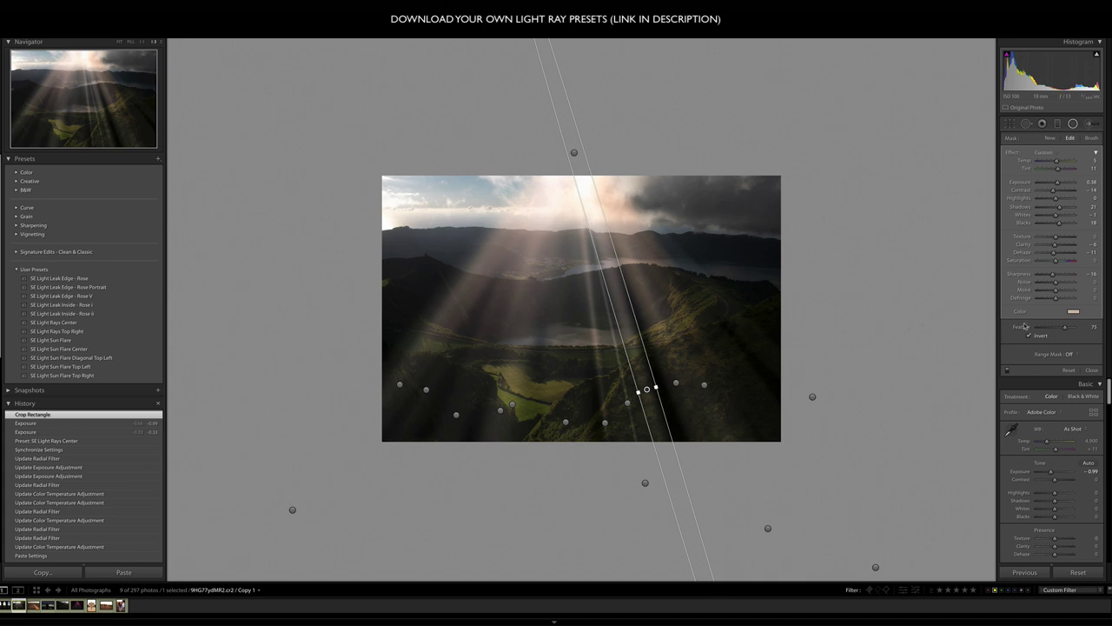
click(678, 383)
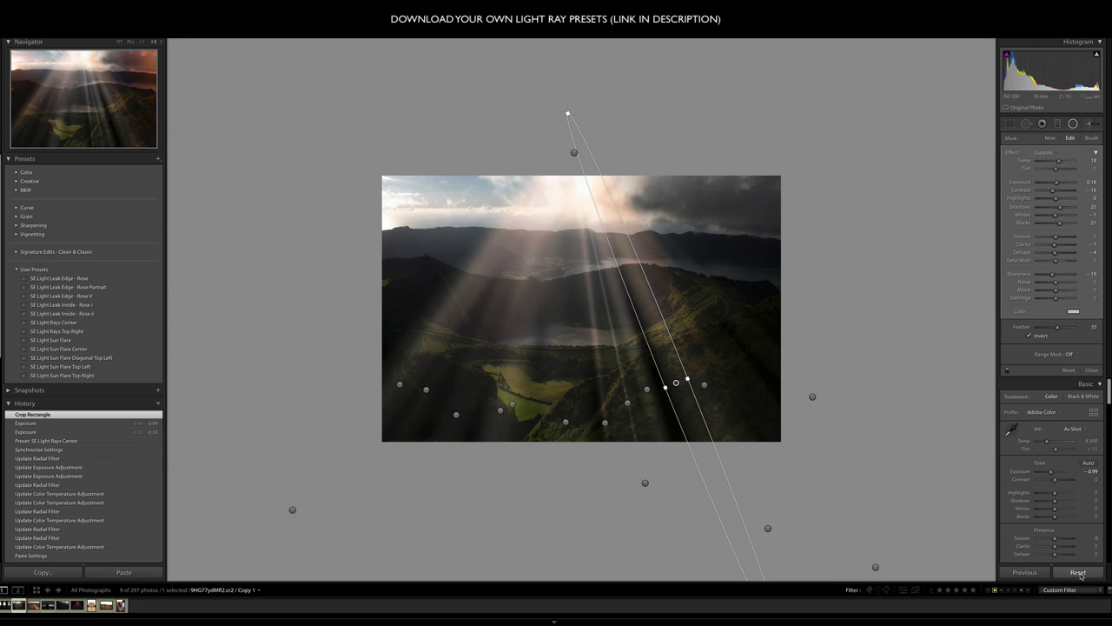
- Reset the crater-lake photo and zero out all the mask's effect sliders
click(1079, 573)
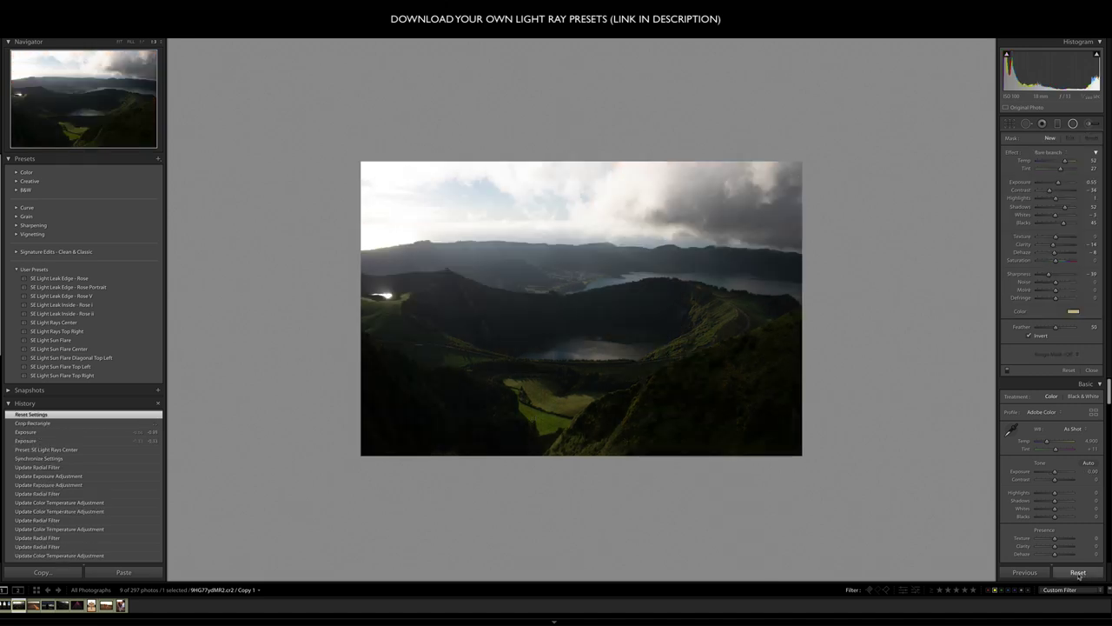
click(1049, 156)
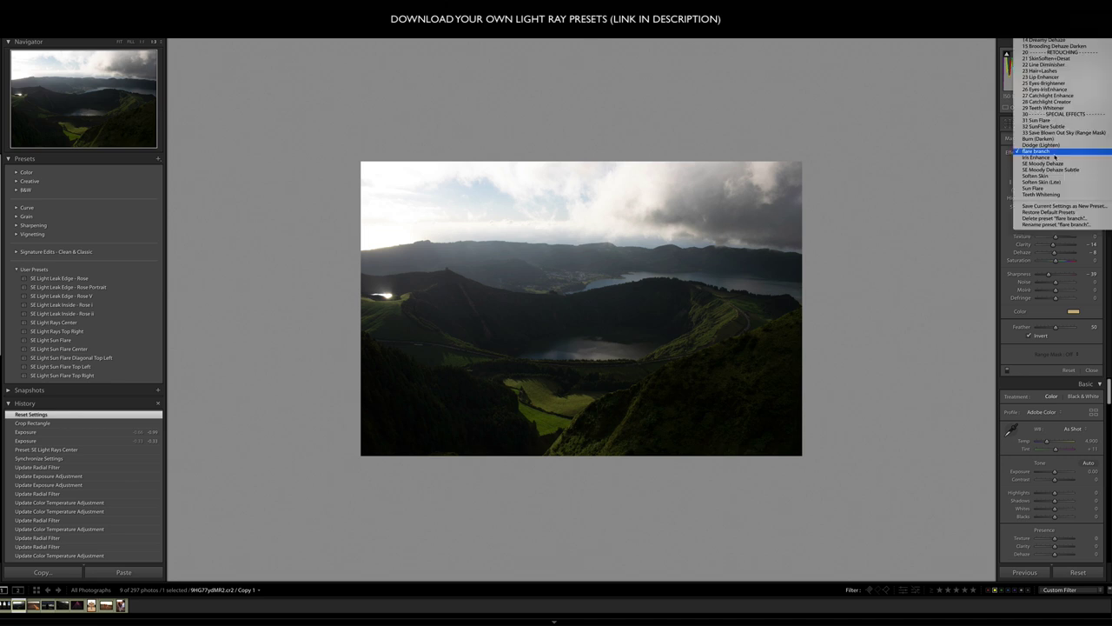
click(1043, 153)
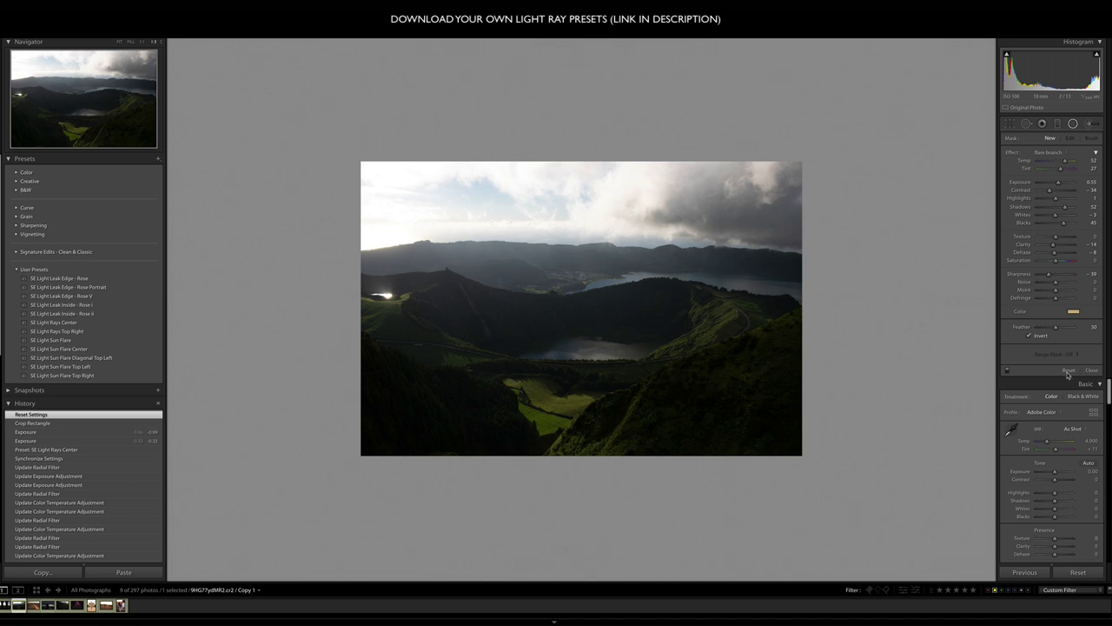
key(alt)
alt+click(1011, 153)
- Raise Shadows, Blacks and Saturation to 27, then place a radial filter over the lake
drag(1056, 207, 1064, 225)
drag(1056, 260, 1061, 260)
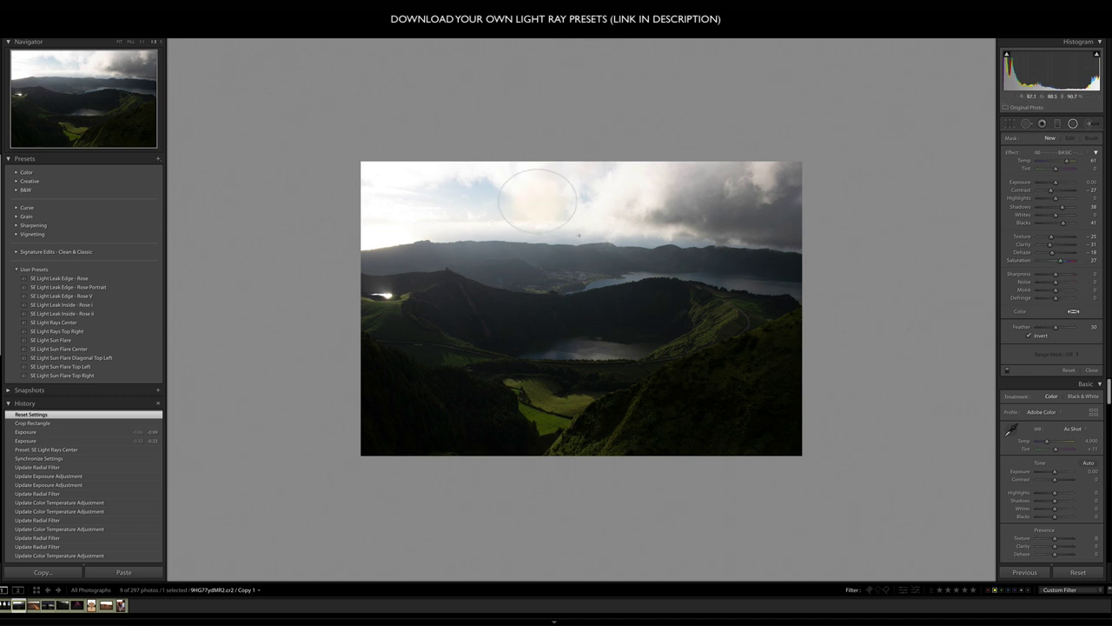
drag(539, 203, 608, 165)
mouse_move(549, 203)
mouse_down()
mouse_move(490, 145)
mouse_move(666, 251)
mouse_move(542, 263)
mouse_move(497, 286)
mouse_move(573, 324)
mouse_up()
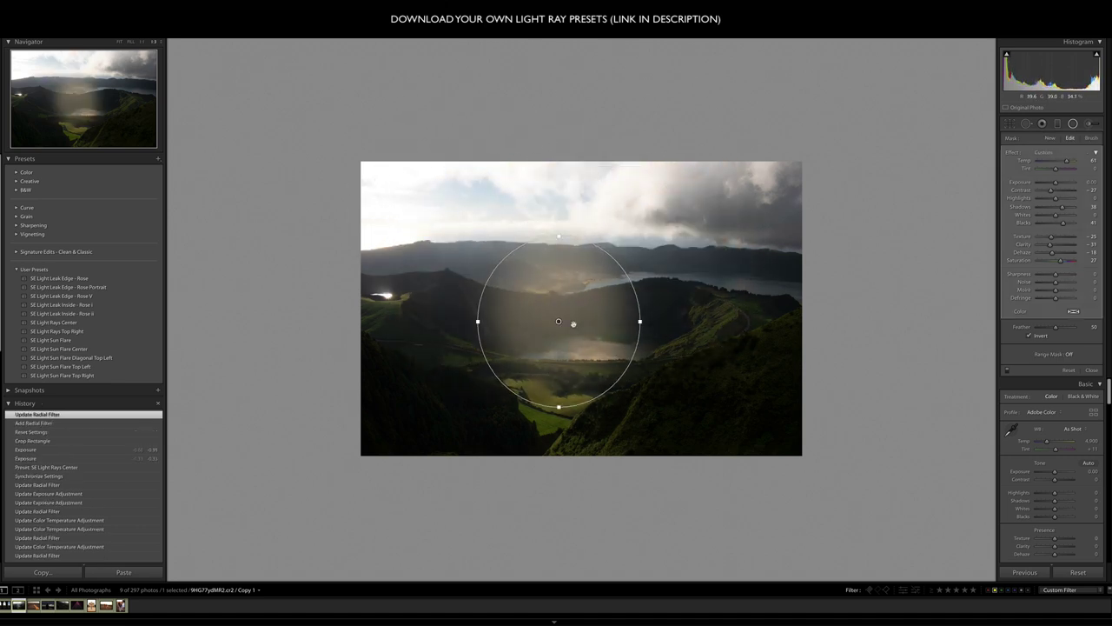
- Tint the lake radial filter a faint warm orange (hue 13, saturation 19)
click(1074, 312)
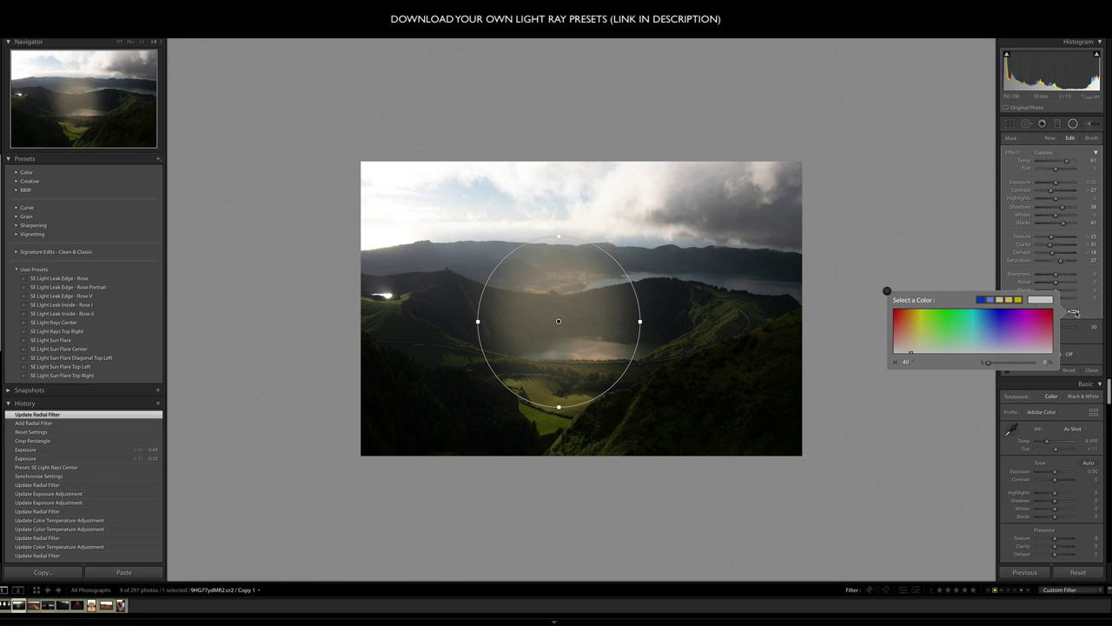
click(907, 326)
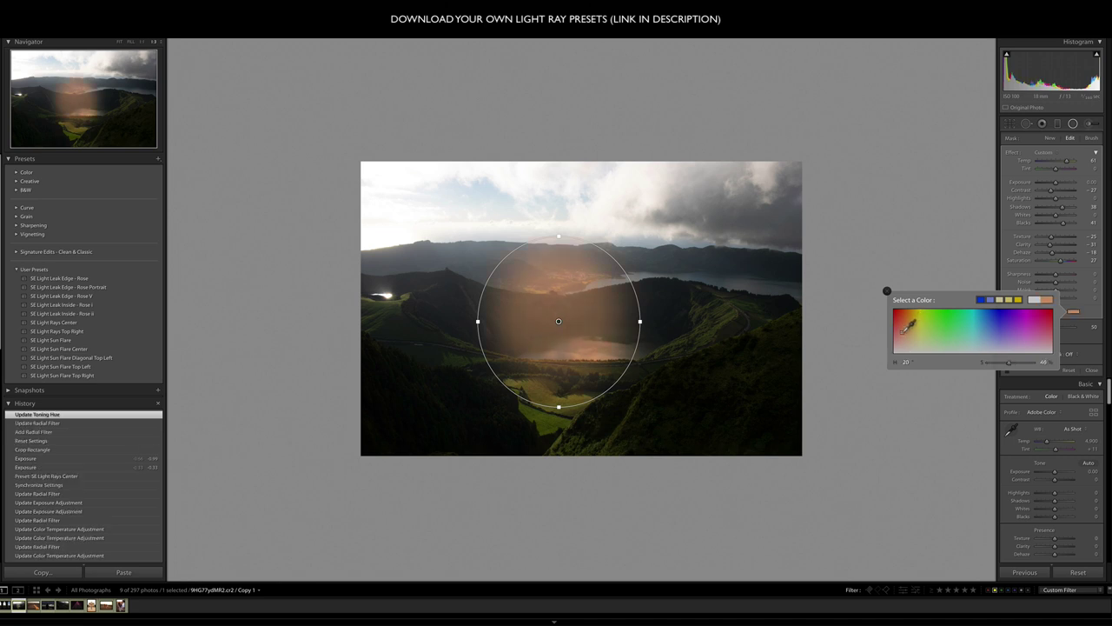
click(906, 329)
click(905, 333)
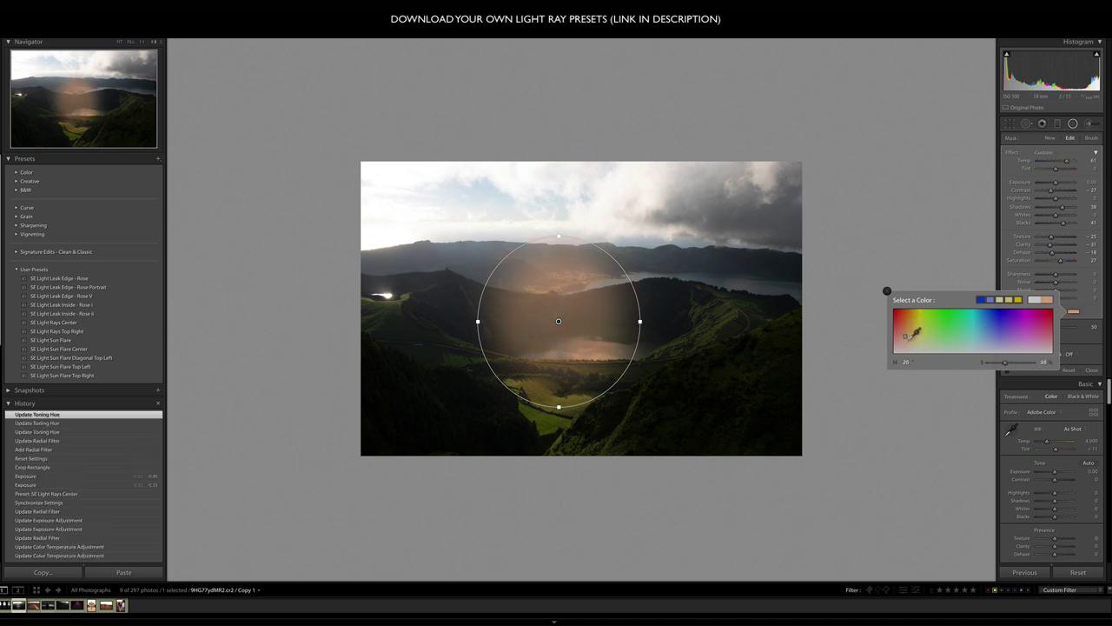
click(907, 341)
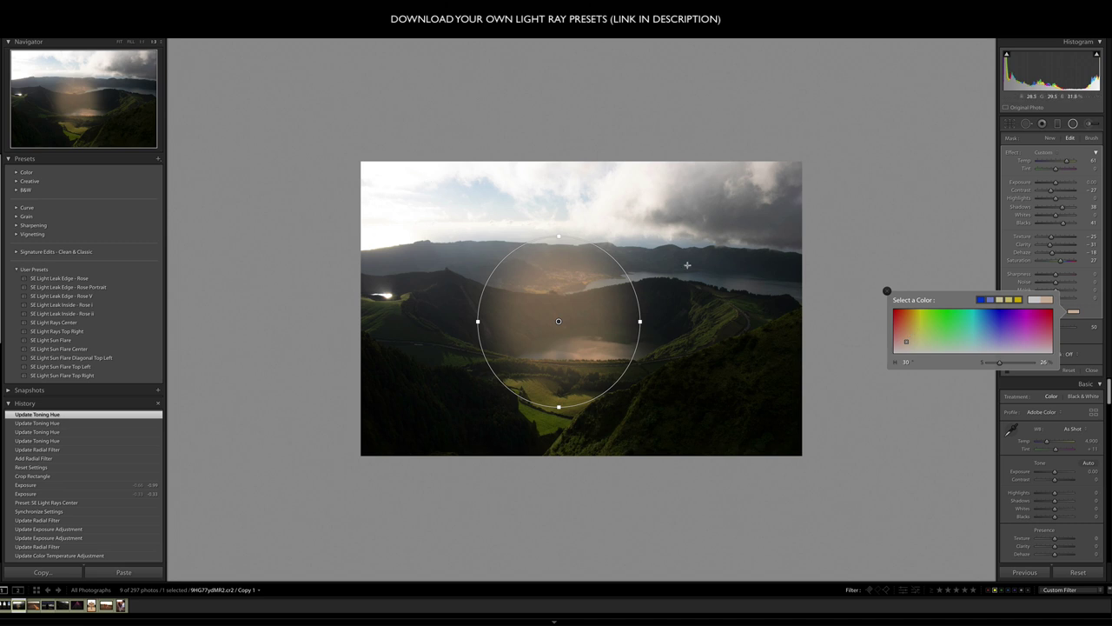
click(900, 343)
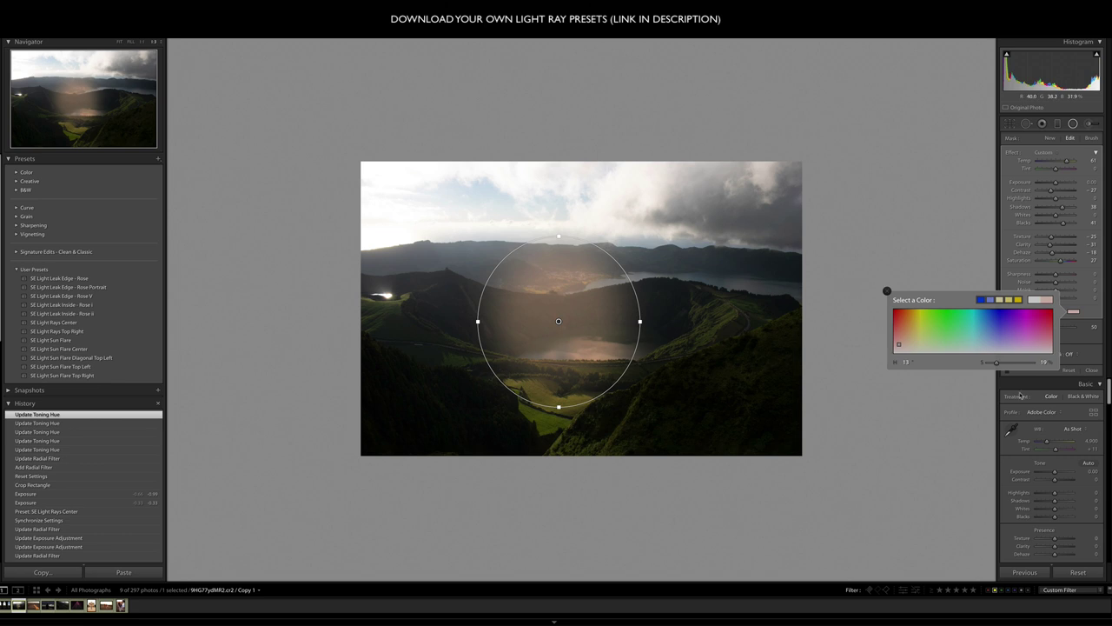
click(887, 292)
- Move the radial filter up into the clouds and save its effects as preset 'Sun Flare Practice'
drag(591, 328, 653, 228)
click(1050, 152)
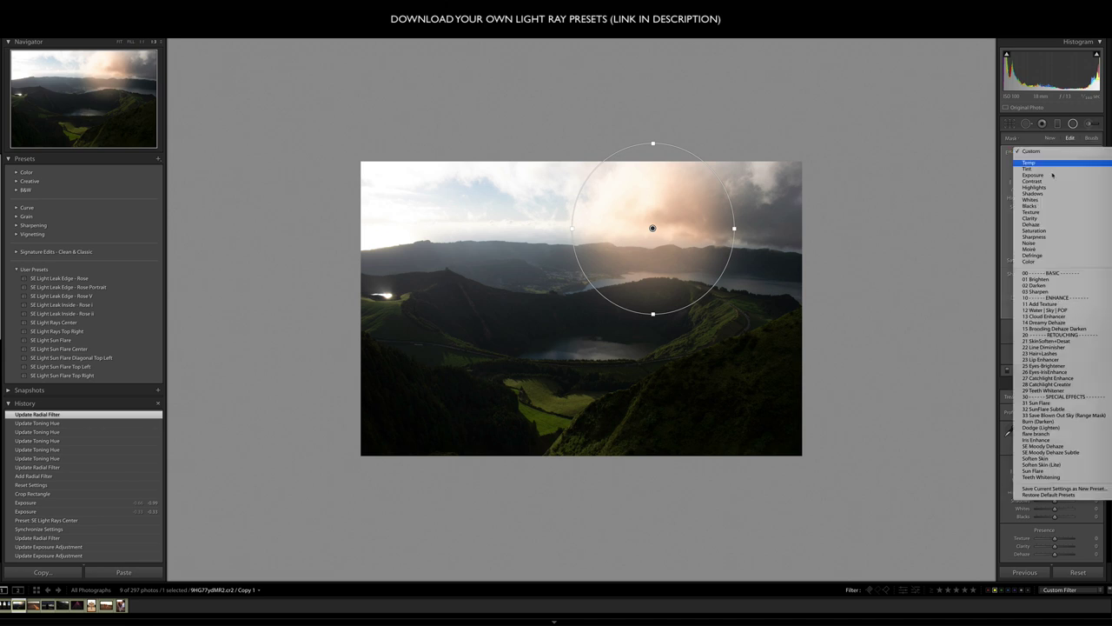
click(1052, 489)
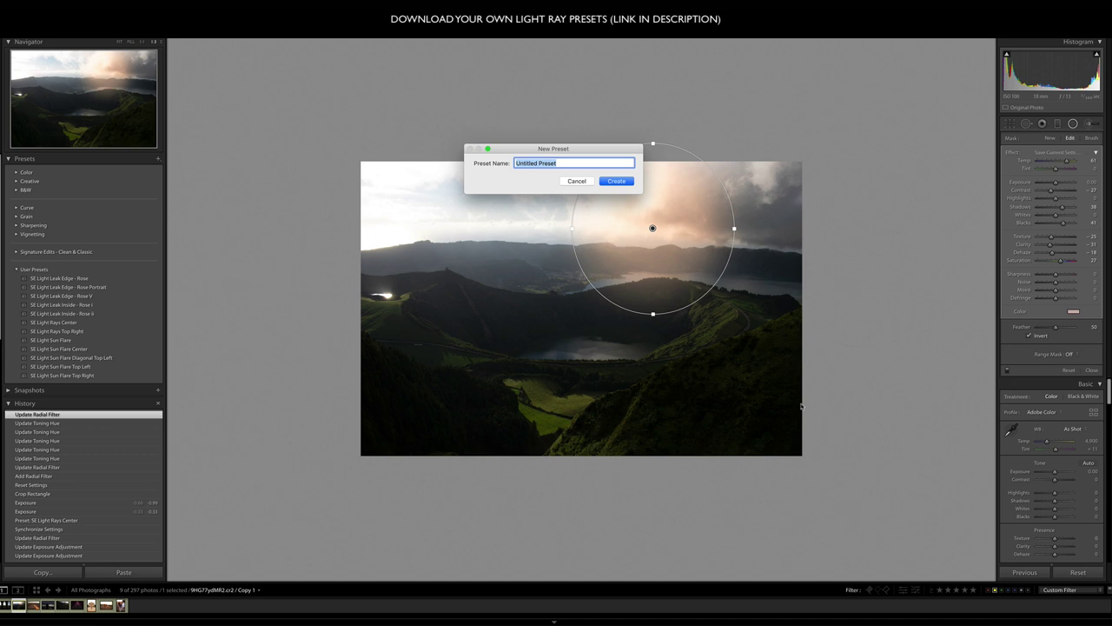
key(BackSpace)
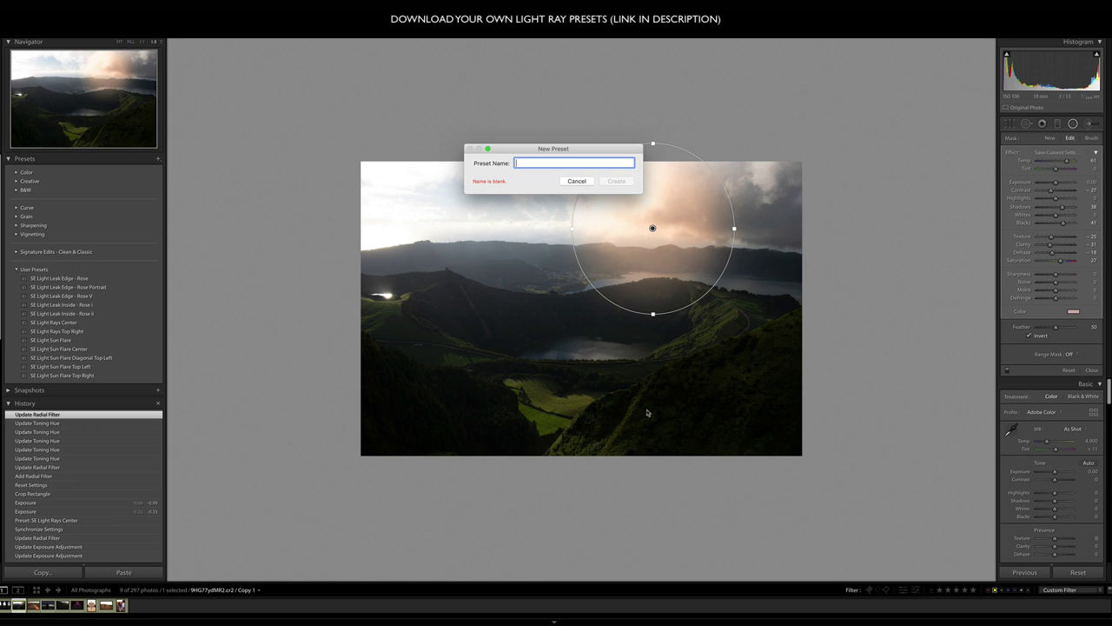
text(V)
key(BackSpace)
text(Sun Flare Prac)
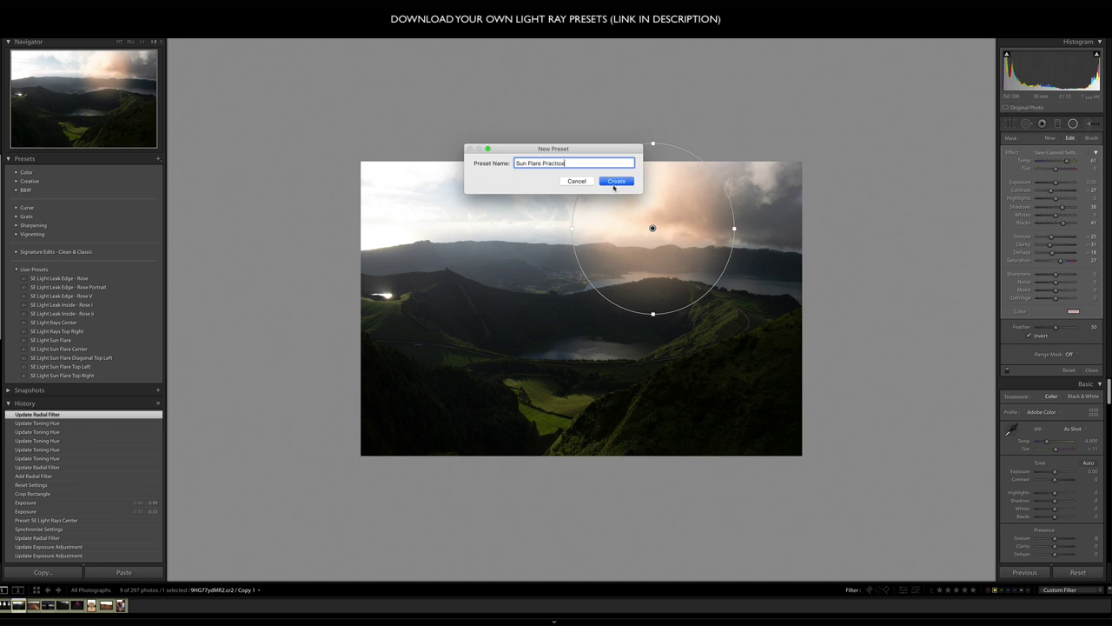
text(tice)
click(614, 181)
- Stretch the radial filter into a tall, thin, tilted light ray and position it
drag(652, 227, 573, 359)
drag(573, 426, 572, 575)
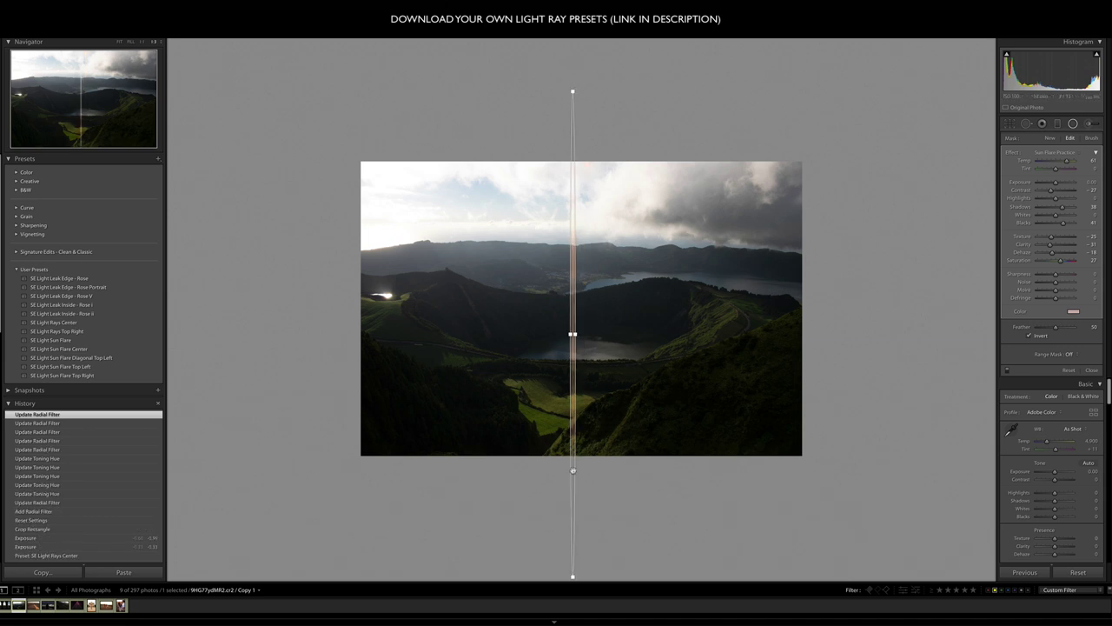
drag(573, 393, 509, 350)
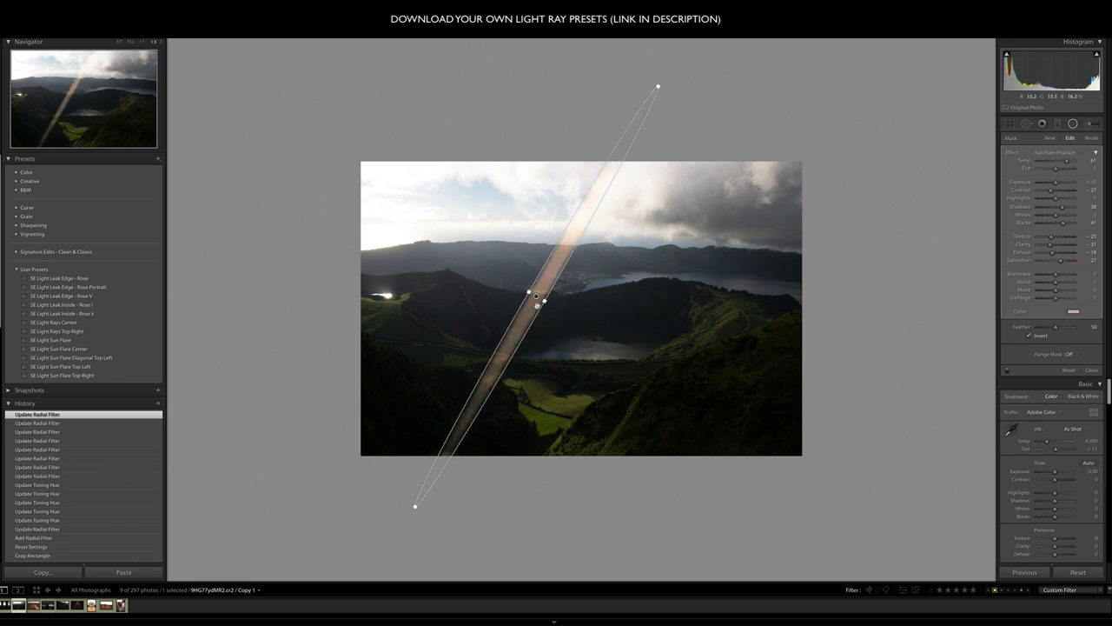
mouse_move(528, 310)
mouse_down()
mouse_move(493, 339)
mouse_move(514, 351)
mouse_up()
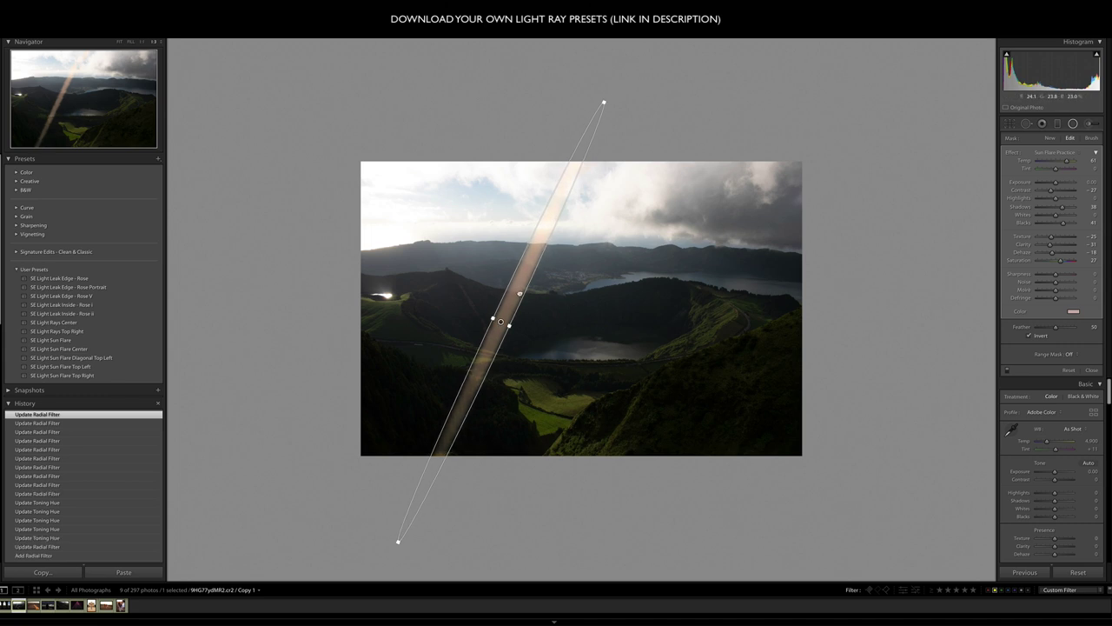
drag(501, 321, 541, 271)
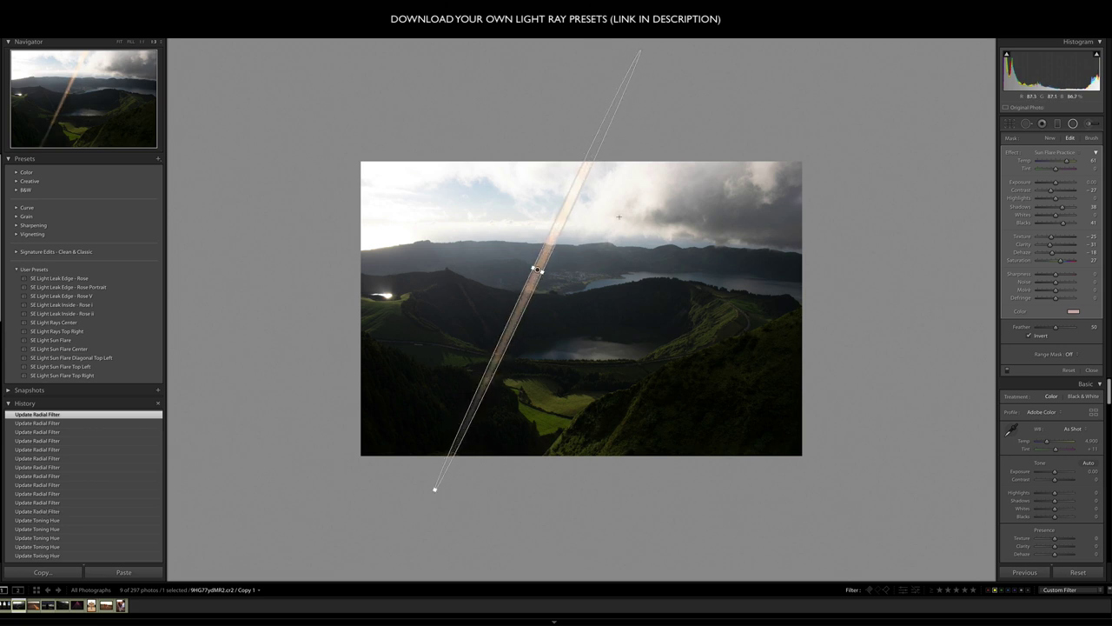
- Duplicate the light ray and rotate the copy into an X with the original
right_click(549, 243)
click(560, 247)
drag(523, 311, 611, 501)
drag(607, 323, 719, 381)
- Duplicate the selected ray, then widen the copy and shift it into place
right_click(664, 359)
click(681, 363)
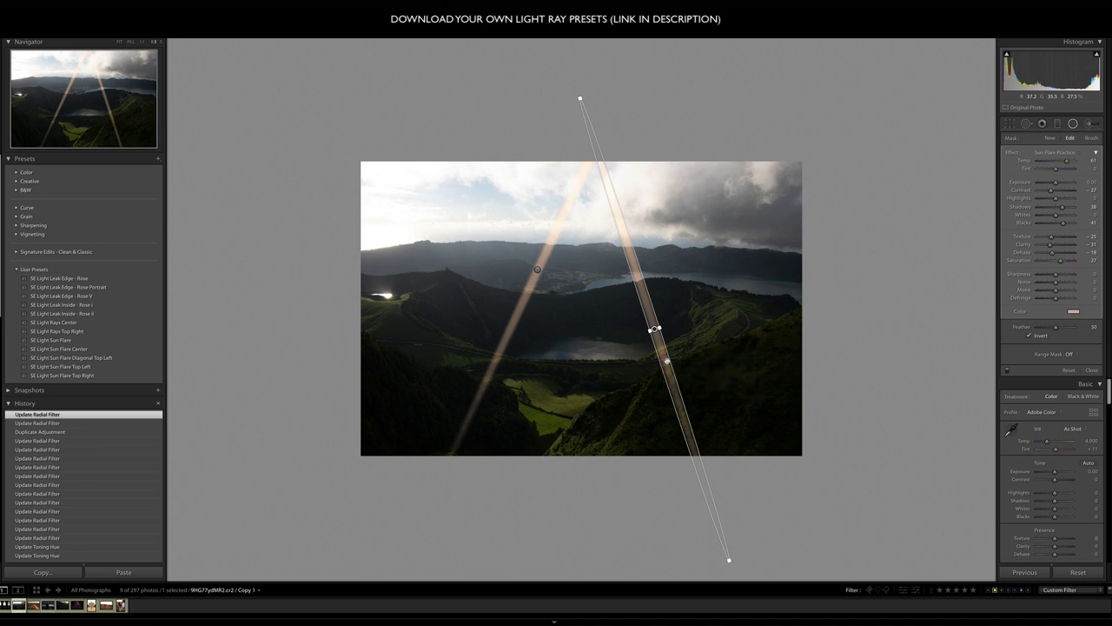
drag(658, 329, 692, 320)
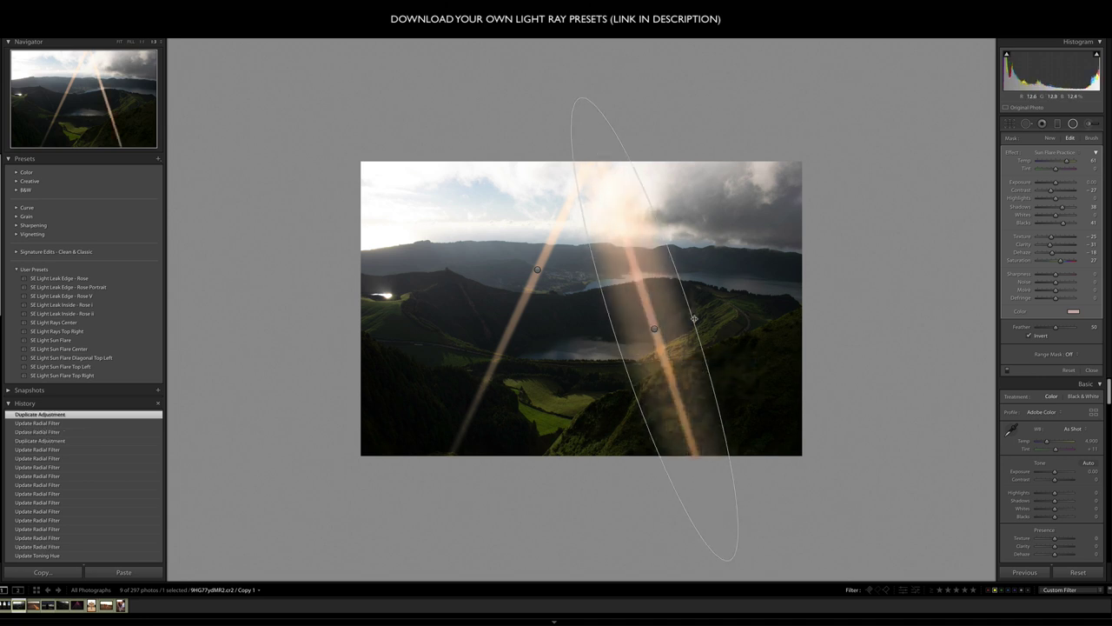
drag(710, 382, 666, 405)
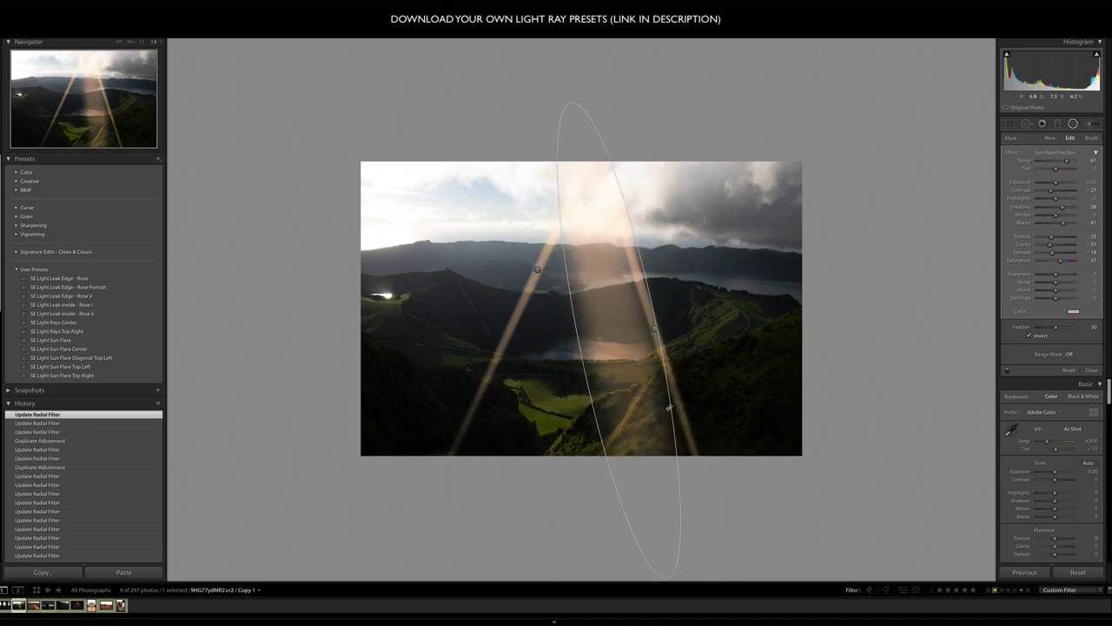
drag(619, 340, 632, 360)
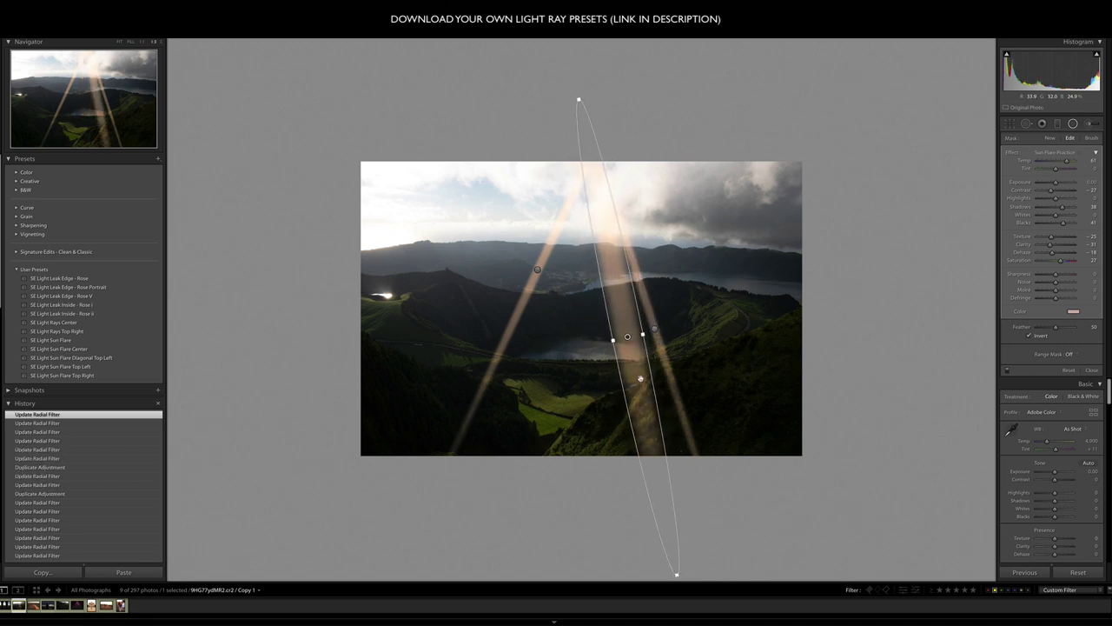
- Duplicate another ray, move it to the photo's left side and rotate it counter-clockwise
right_click(646, 391)
click(654, 395)
drag(653, 397, 573, 418)
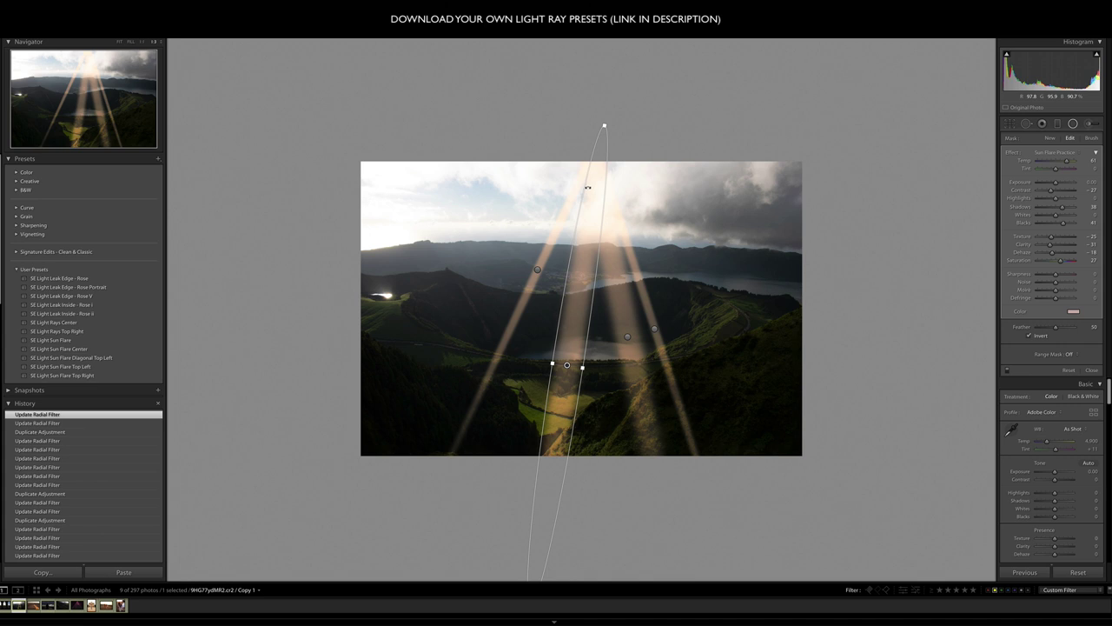
drag(598, 200, 410, 205)
drag(402, 336, 454, 309)
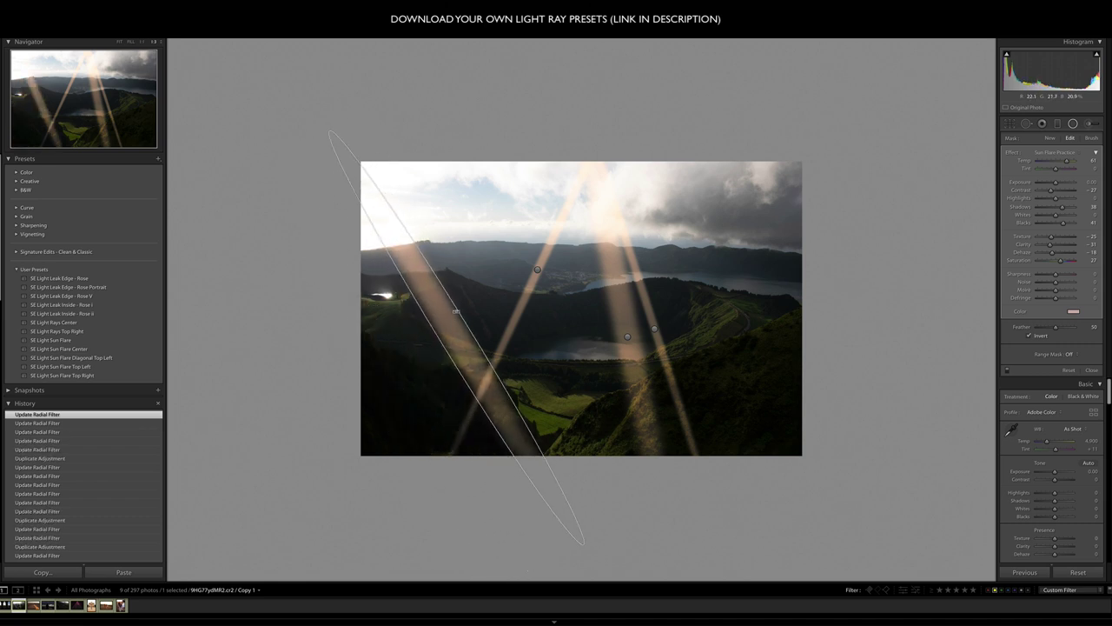
- Give the central ray a shallow down-right slant and turn the vertical ray diagonal on the left
click(538, 271)
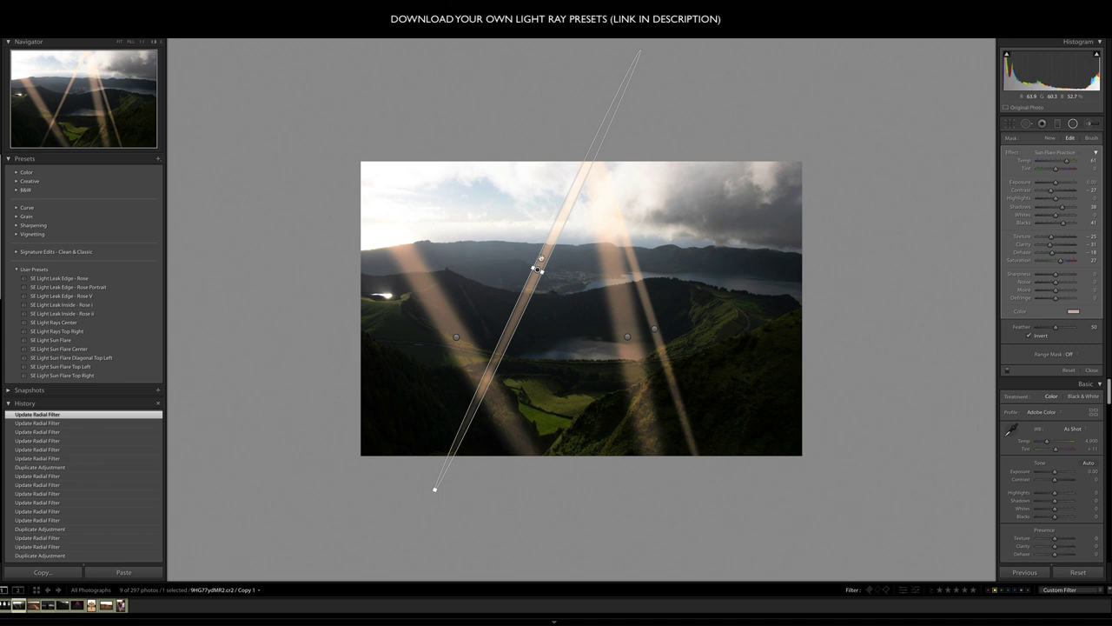
drag(538, 271, 500, 233)
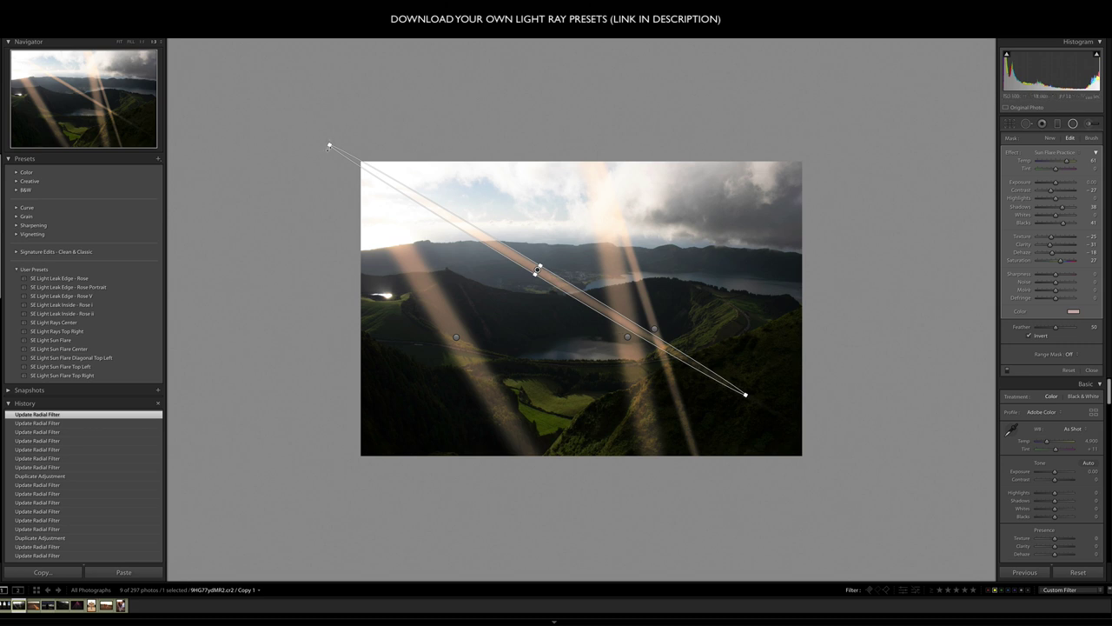
click(628, 335)
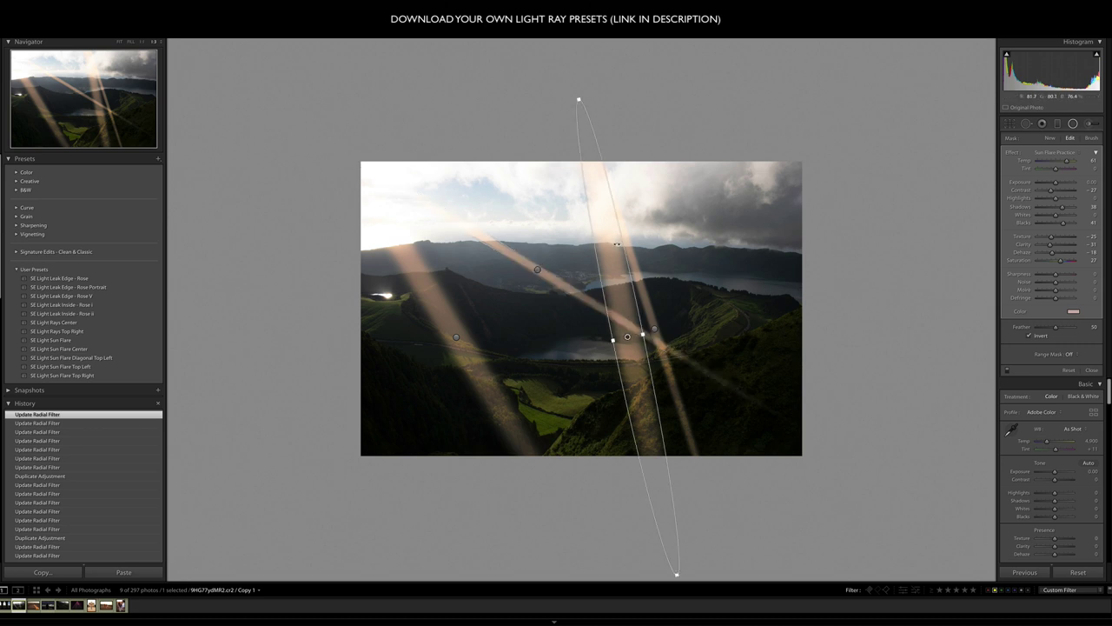
drag(617, 245, 393, 236)
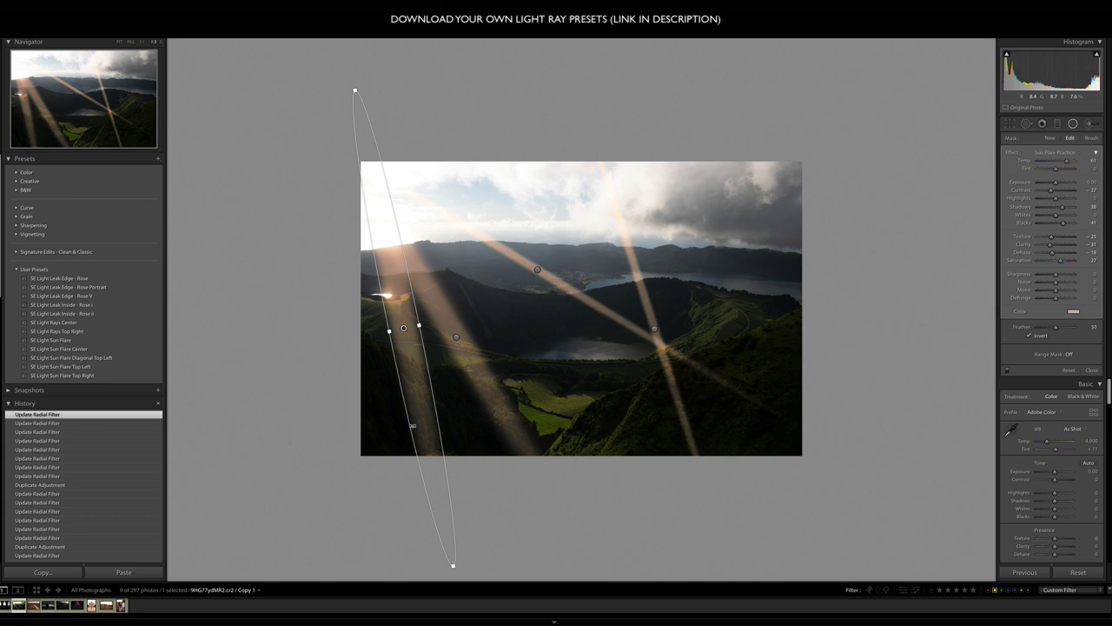
drag(413, 425, 708, 540)
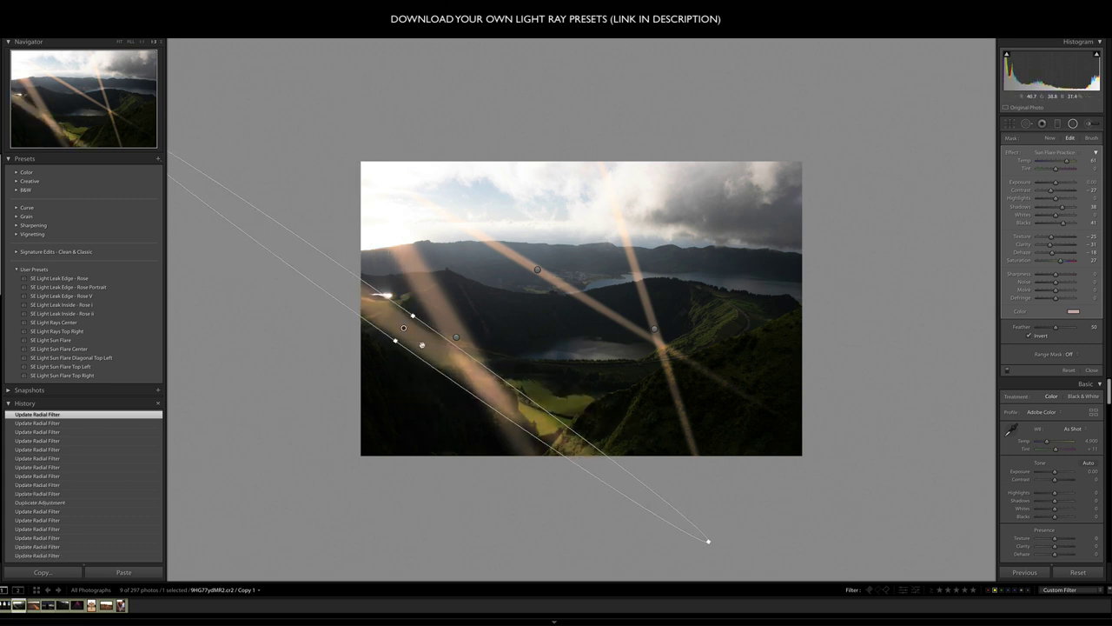
- Move, widen and fine-tune the diagonal ray, then lengthen the narrow vertical ray
drag(422, 345, 623, 389)
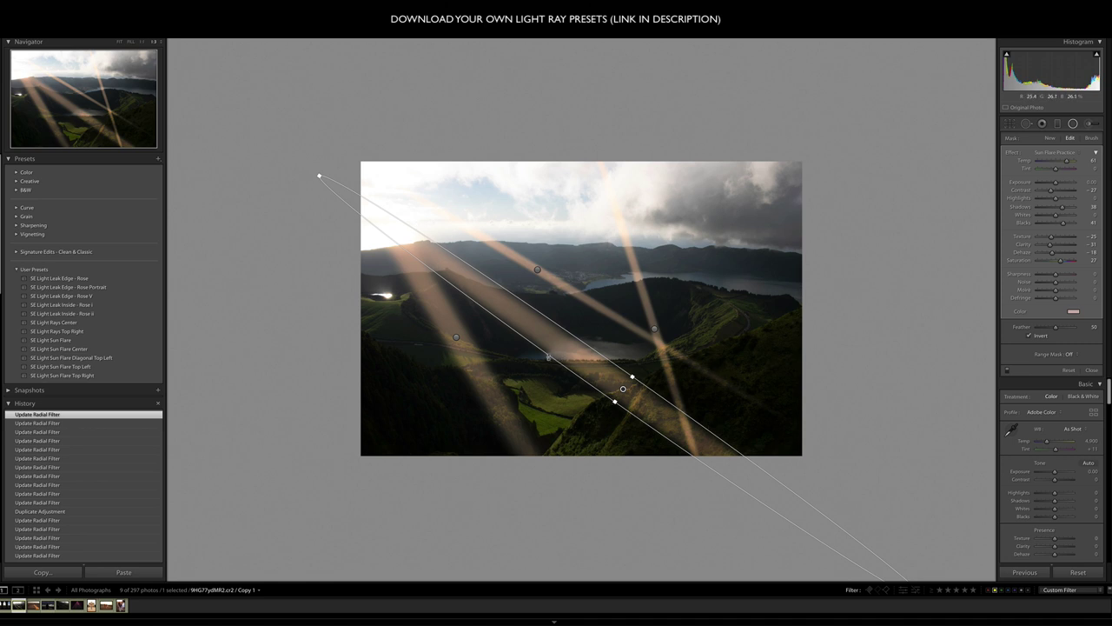
drag(546, 344, 568, 332)
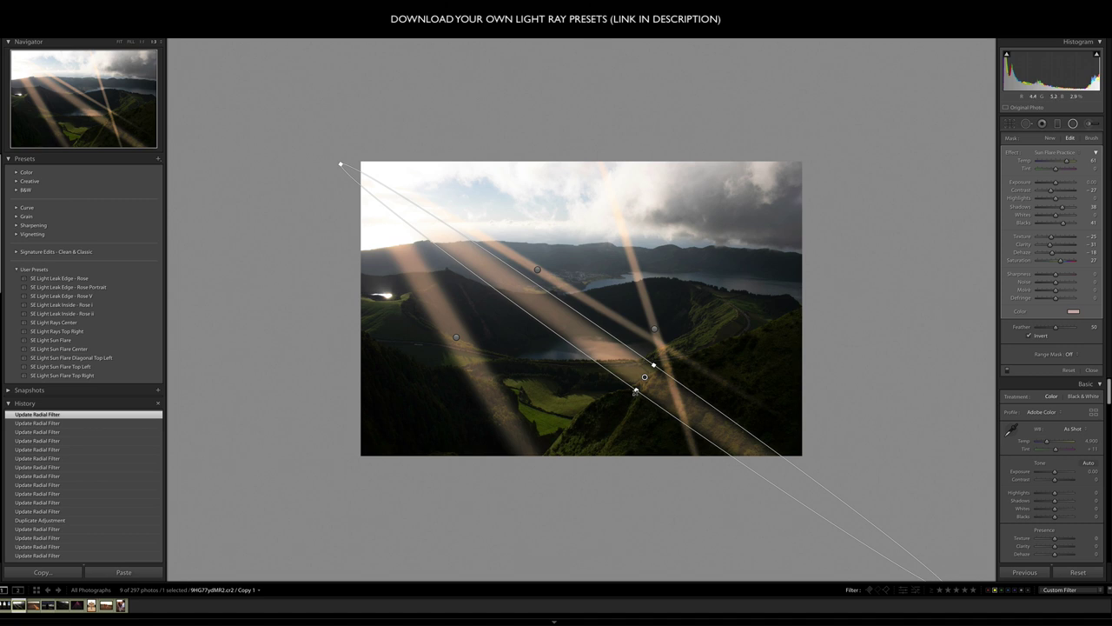
drag(635, 392, 662, 381)
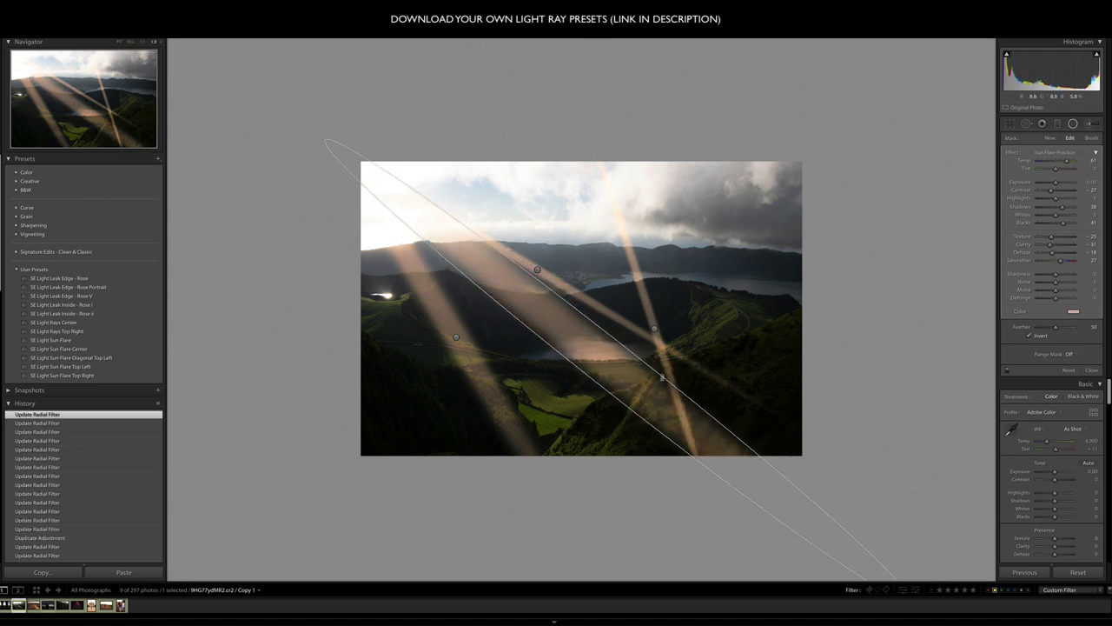
drag(662, 377, 617, 370)
click(655, 329)
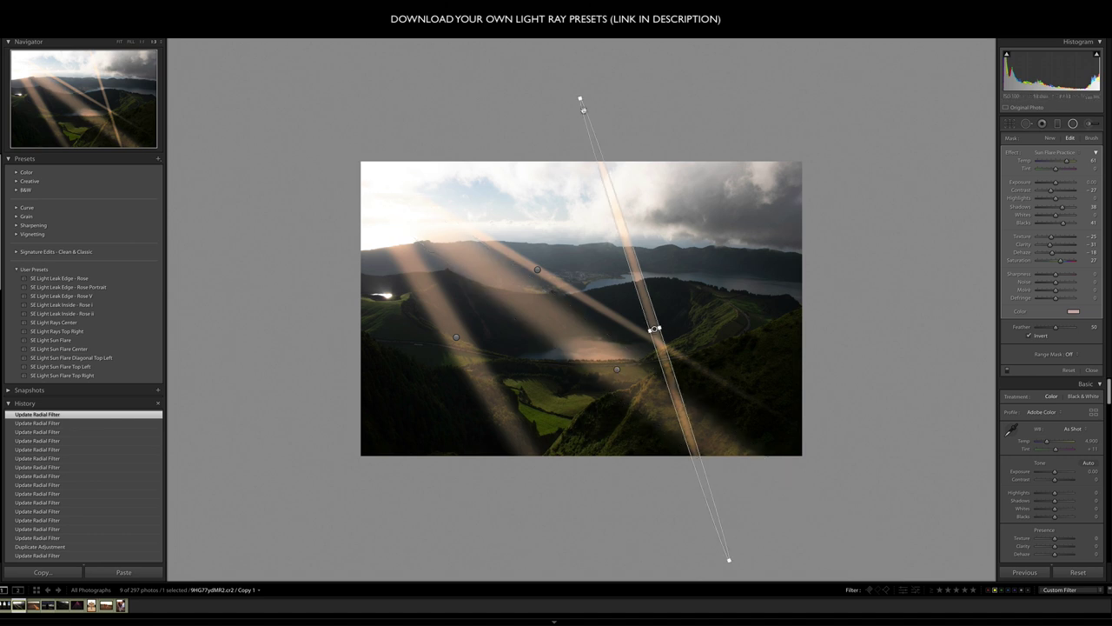
drag(580, 97, 563, 41)
- Tilt the newest ray top-left to bottom-right, move it down-left and stretch it past the upper edge
drag(617, 191, 512, 219)
drag(654, 328, 576, 386)
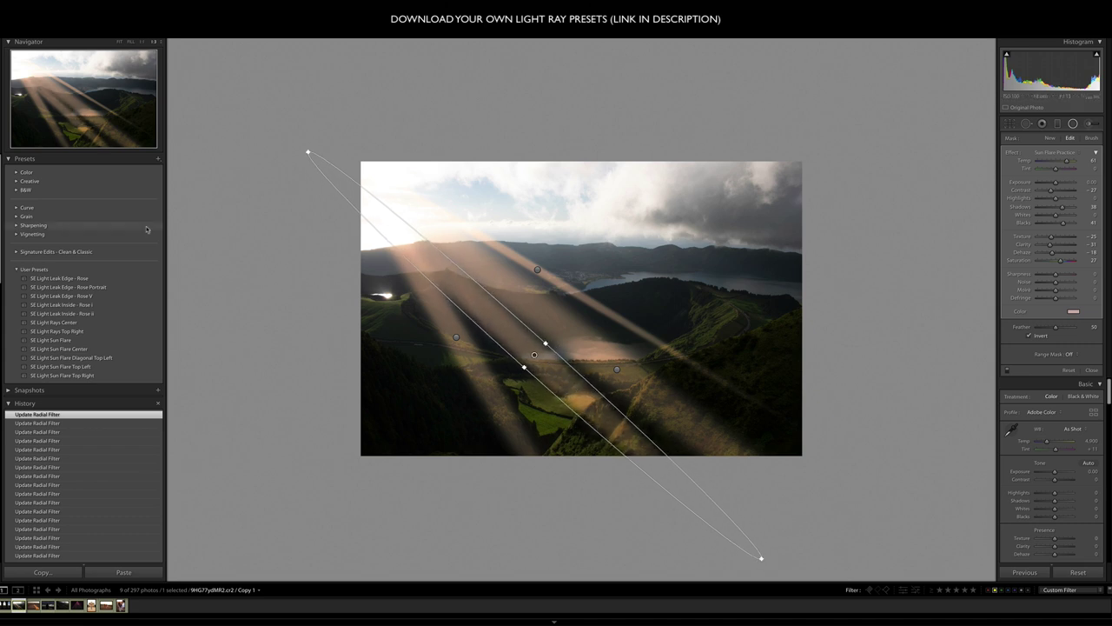
drag(307, 152, 230, 89)
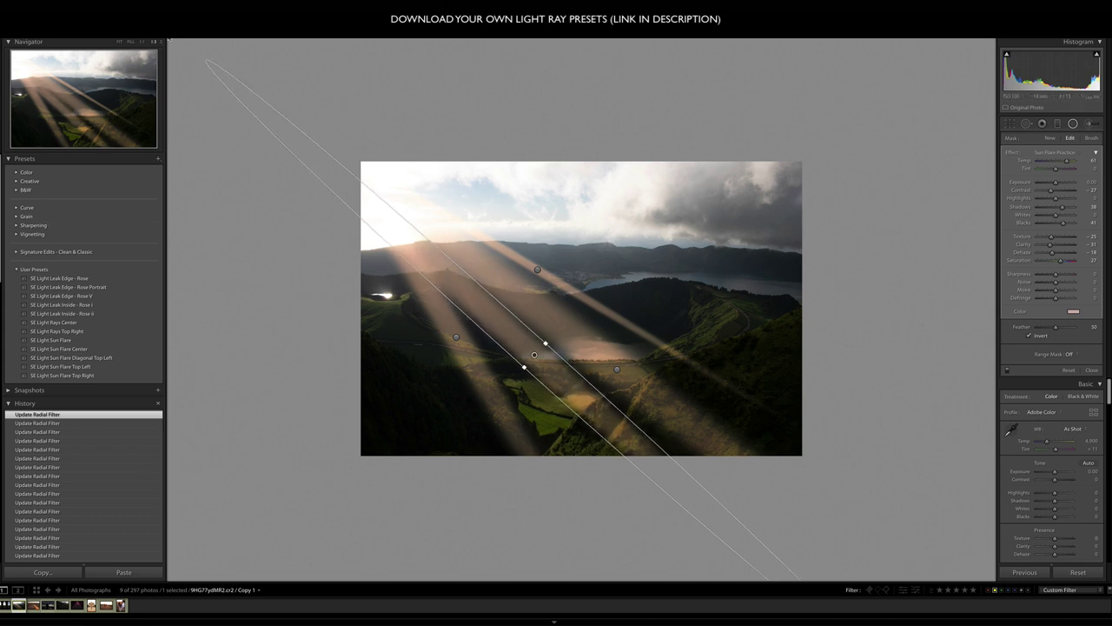
drag(534, 355, 597, 410)
- Give one ray a warm tint hue and lower the second ray's tint saturation to 8%
click(1075, 313)
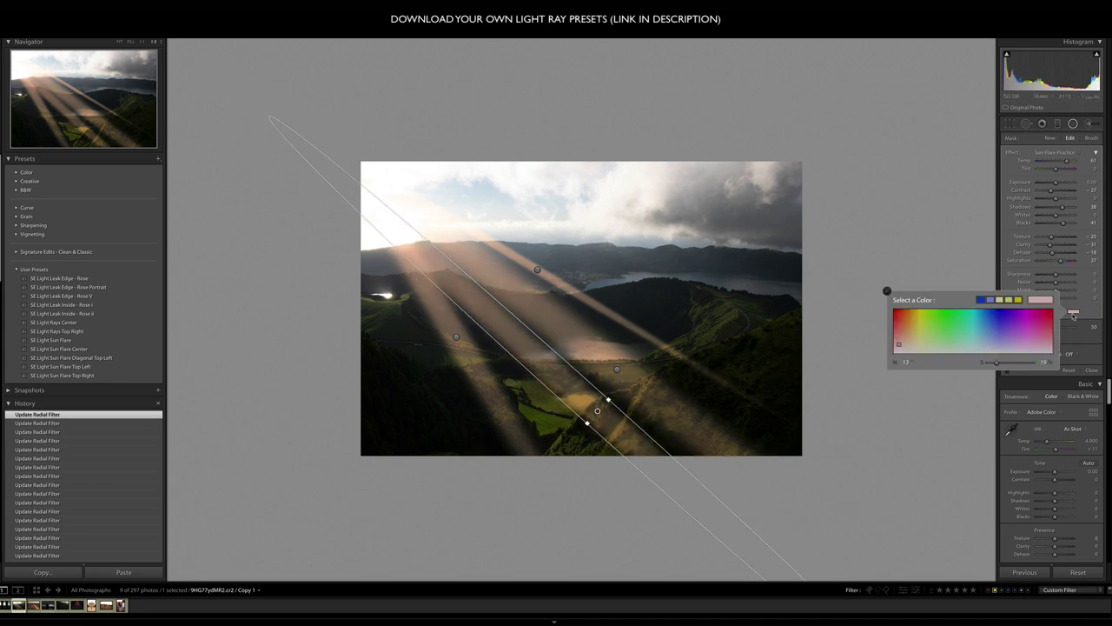
click(911, 342)
click(617, 371)
click(617, 371)
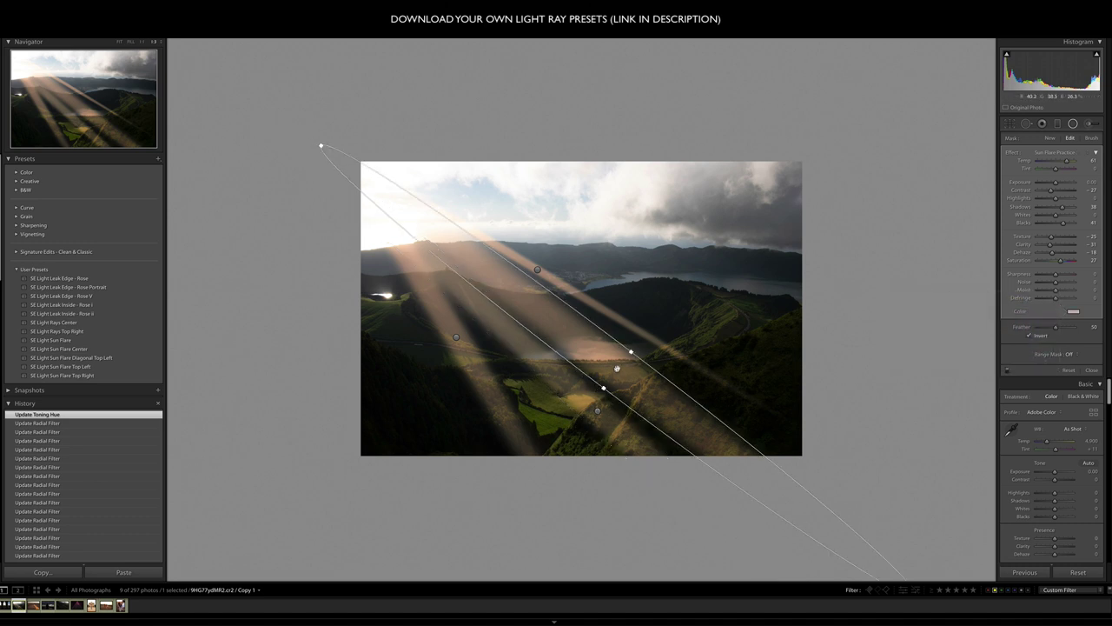
click(1075, 313)
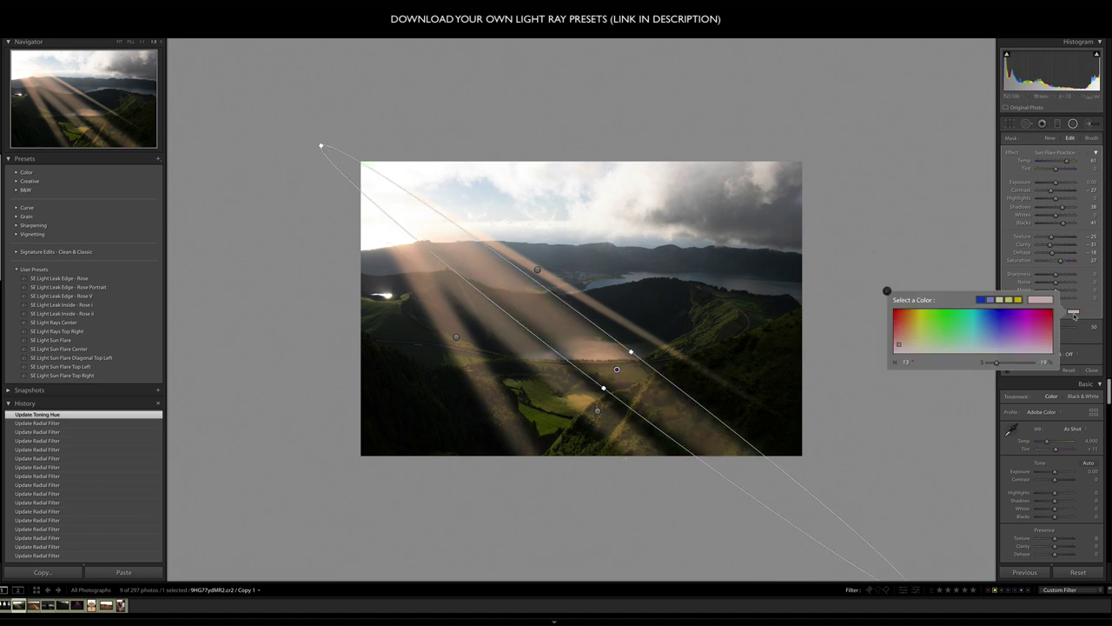
drag(997, 363, 991, 364)
click(537, 270)
- Change the first ray's colour temperature and reduce its tint saturation
click(537, 270)
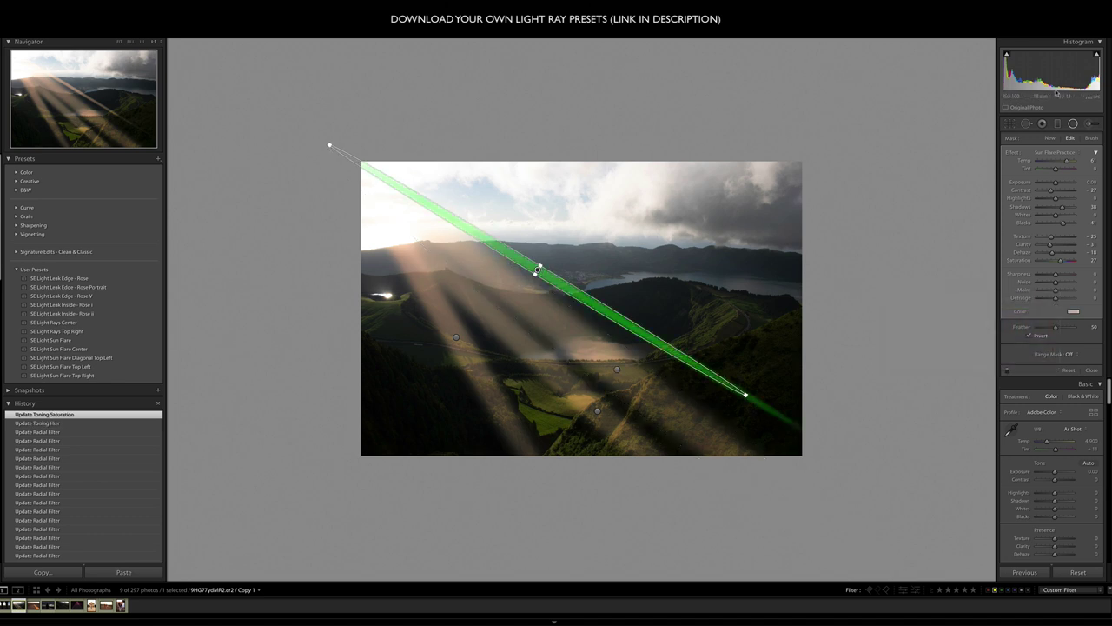
click(1061, 163)
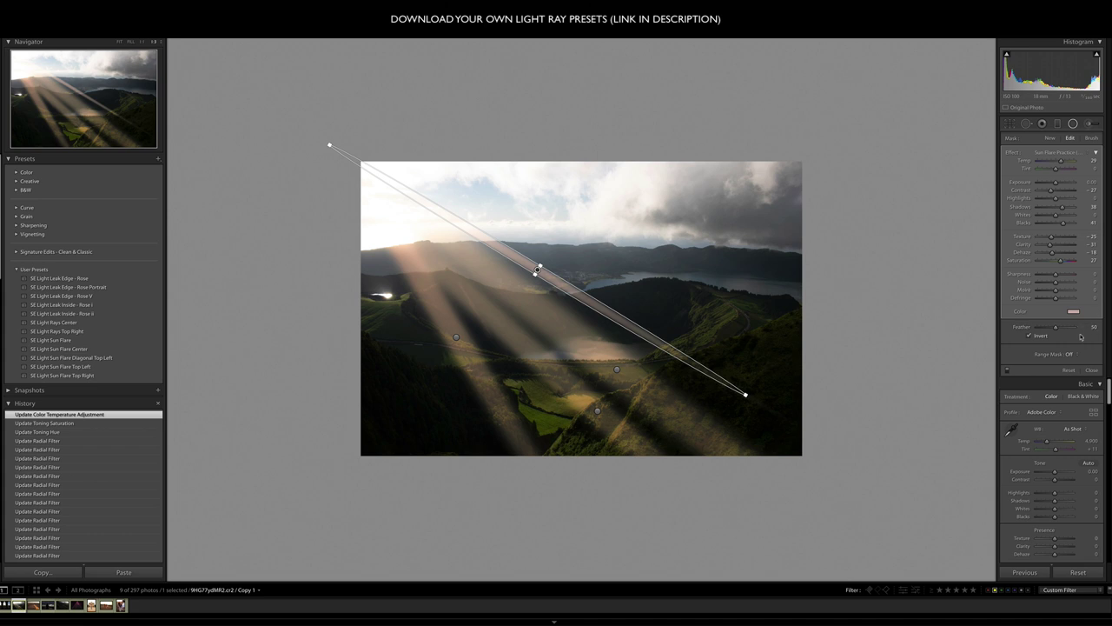
click(1071, 314)
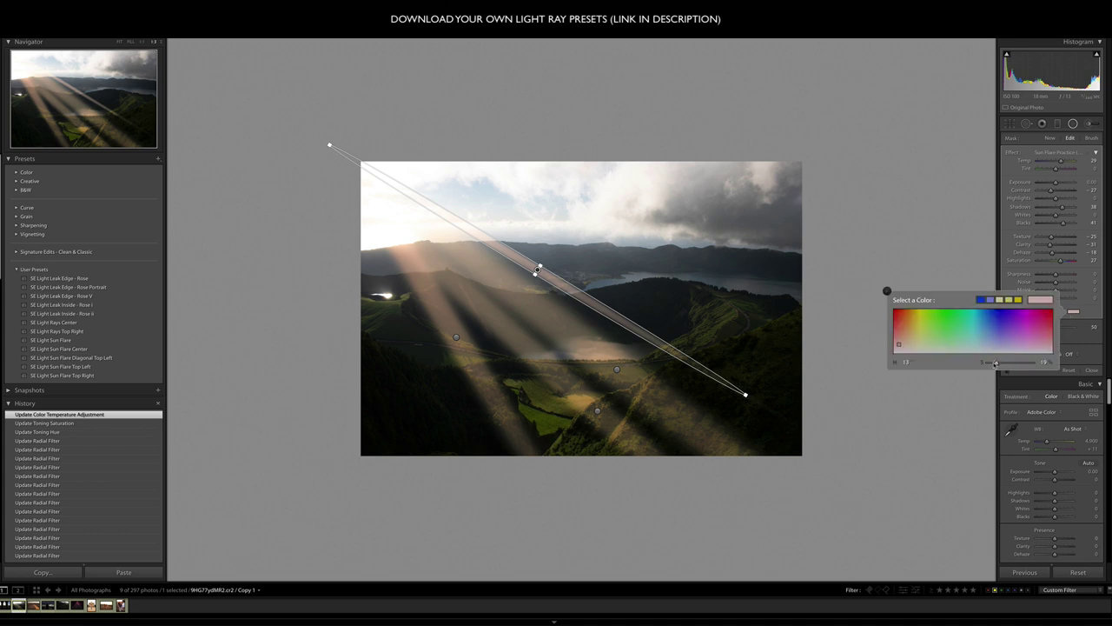
drag(996, 363, 954, 361)
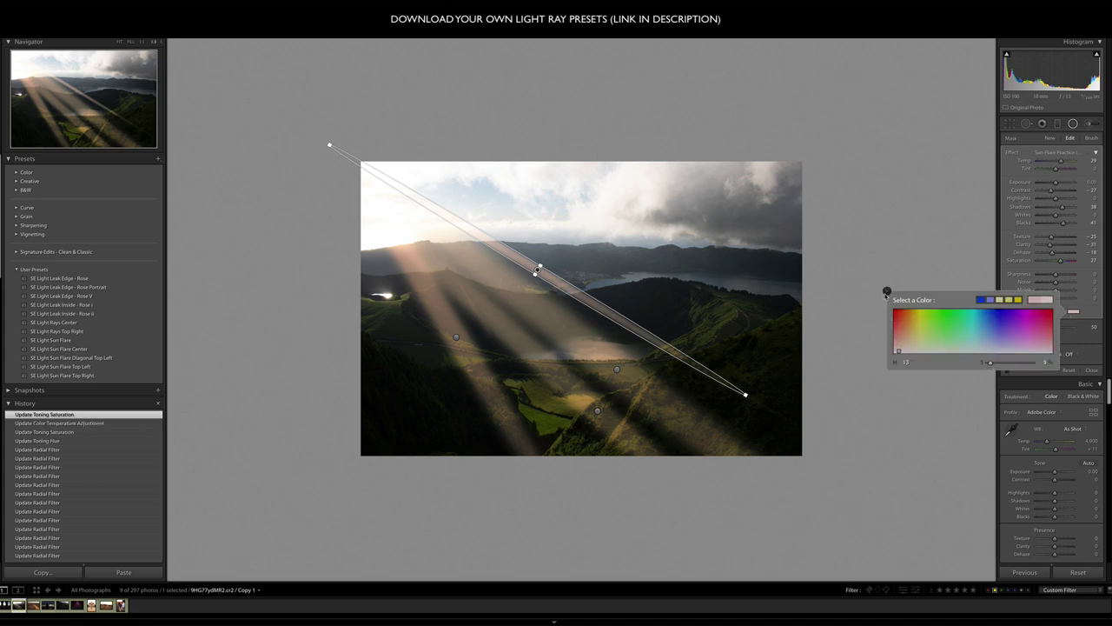
click(747, 424)
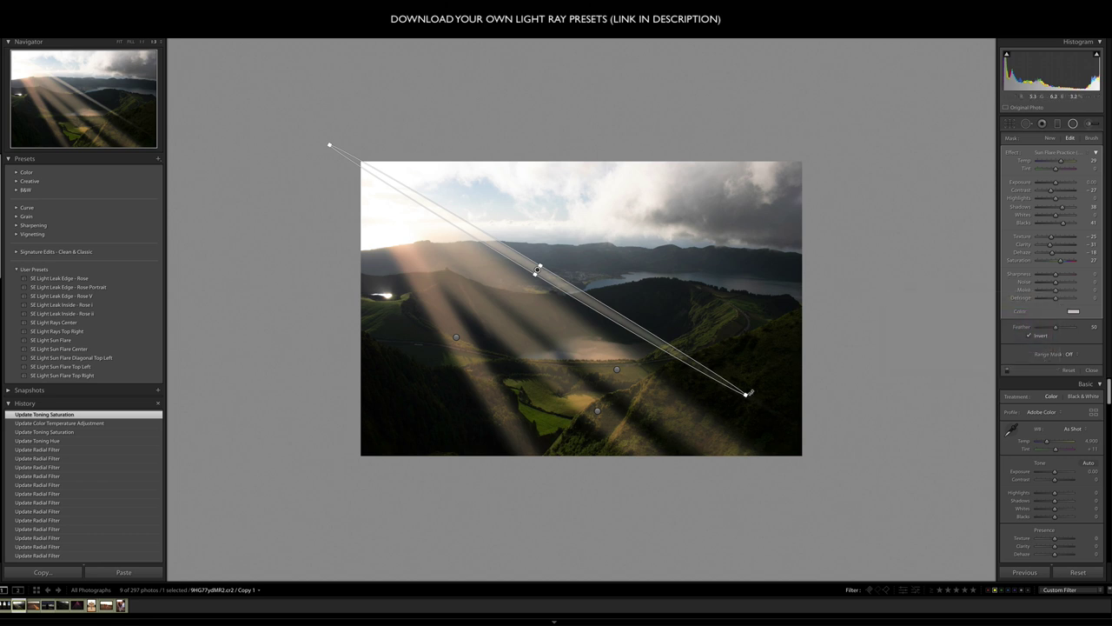
- Cool the temperature of two light-ray filters to 27
click(1073, 123)
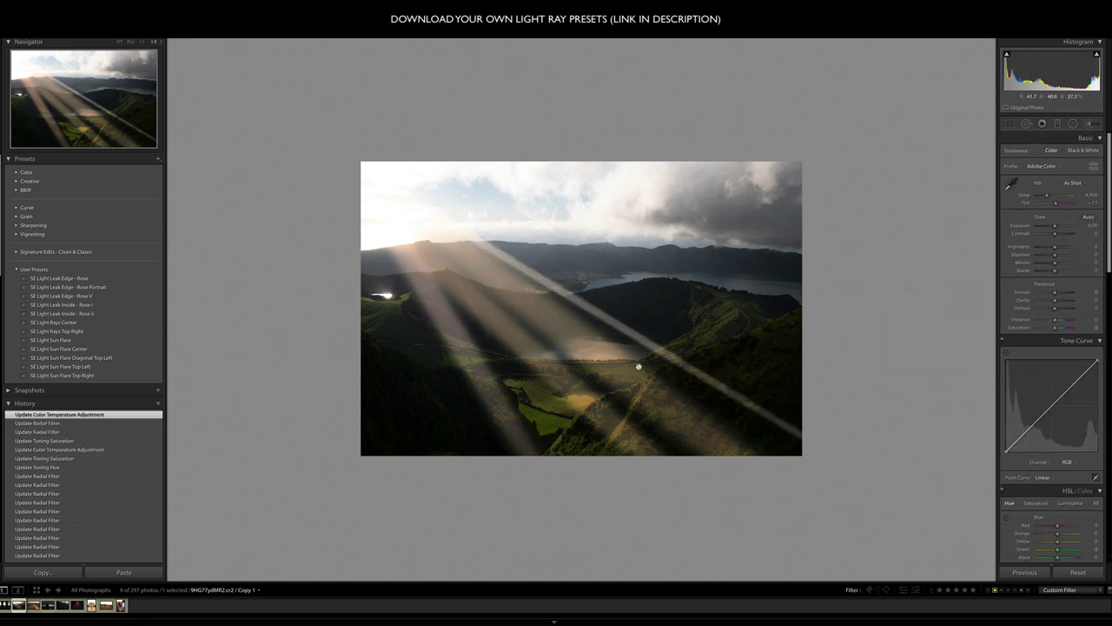
click(1073, 124)
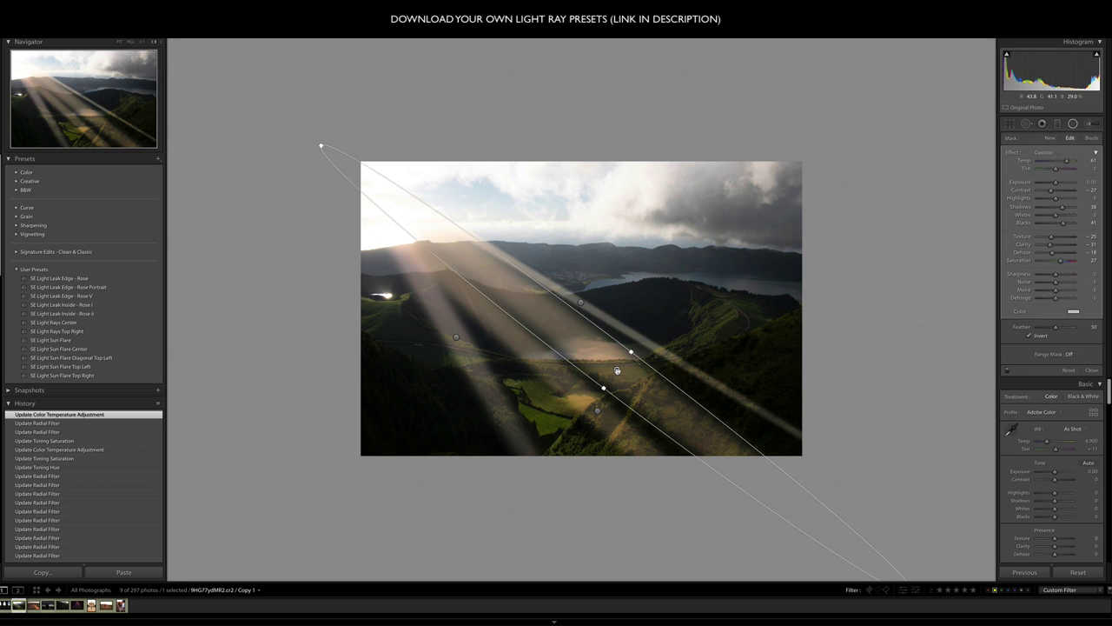
drag(1066, 161, 1060, 161)
click(599, 411)
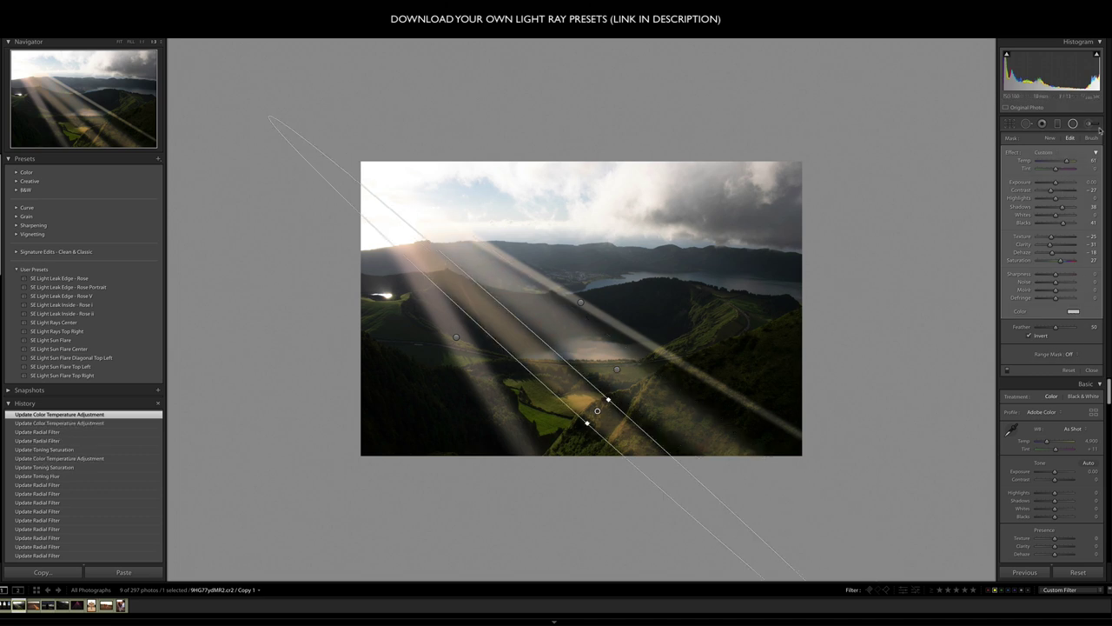
click(1060, 163)
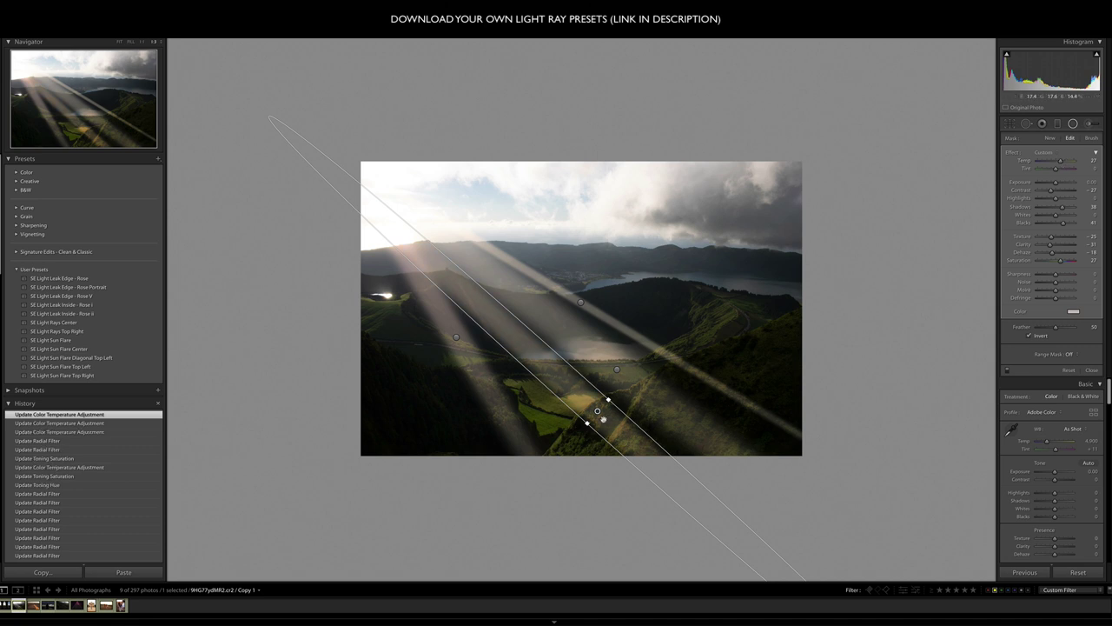
- Duplicate a light-ray filter twice, shifting each copy sideways as a parallel ray
right_click(597, 410)
click(609, 415)
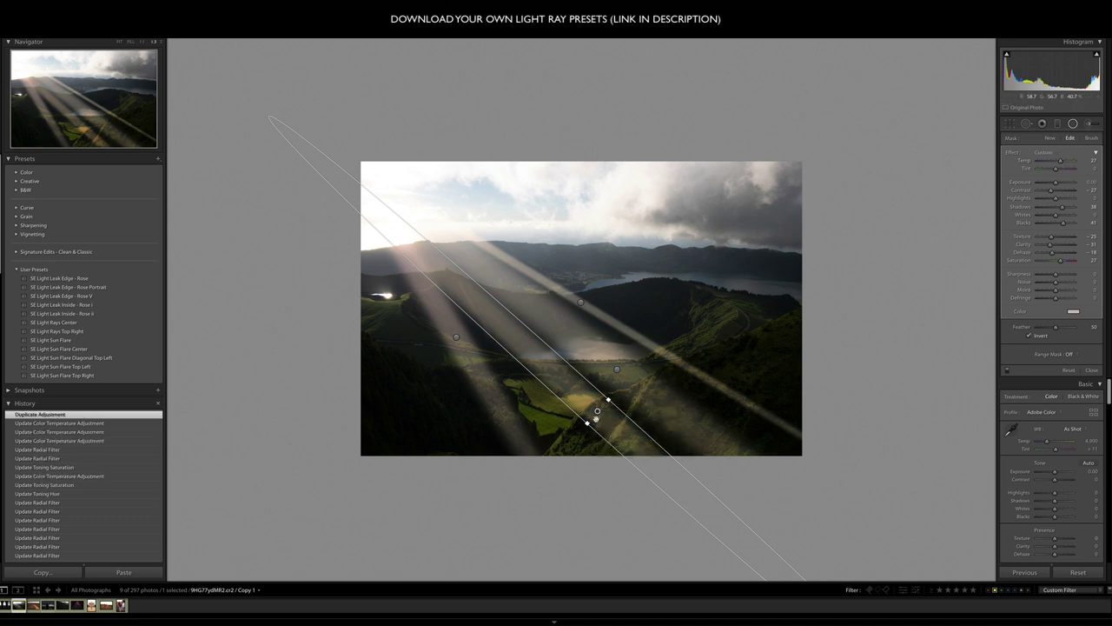
drag(597, 420, 627, 399)
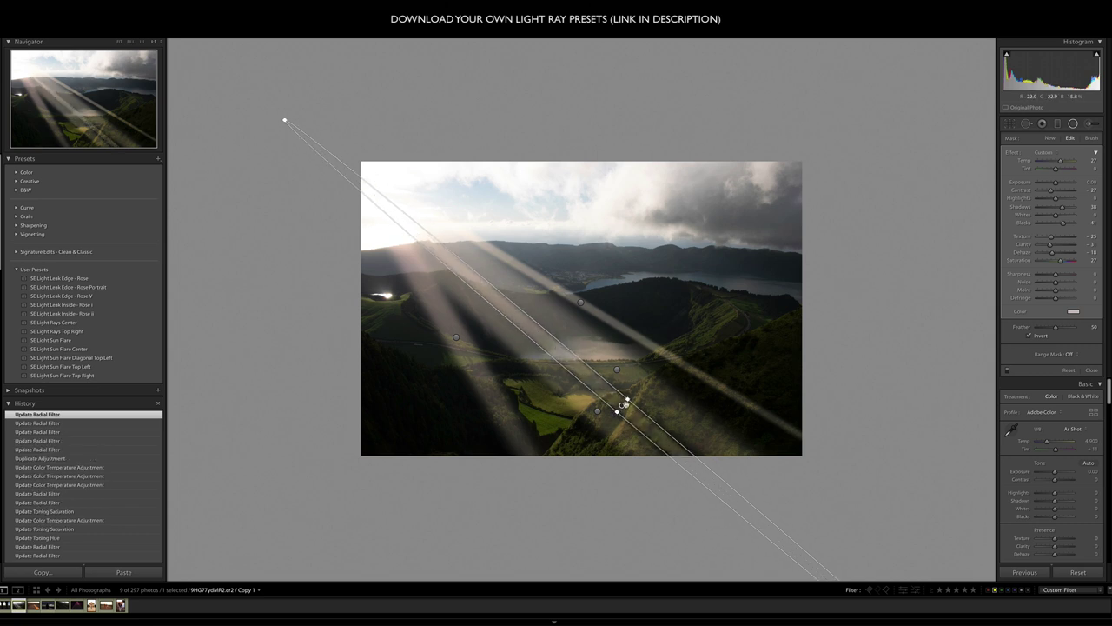
right_click(622, 405)
click(635, 408)
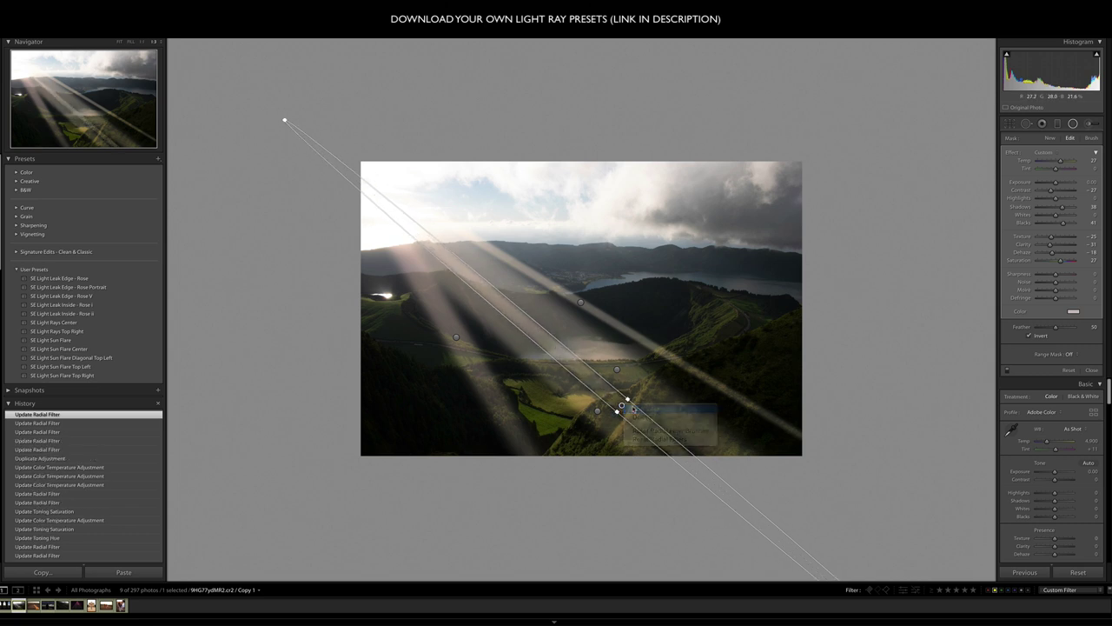
drag(622, 405, 577, 410)
- Widen the central thin ray and lengthen it toward the upper left
click(581, 302)
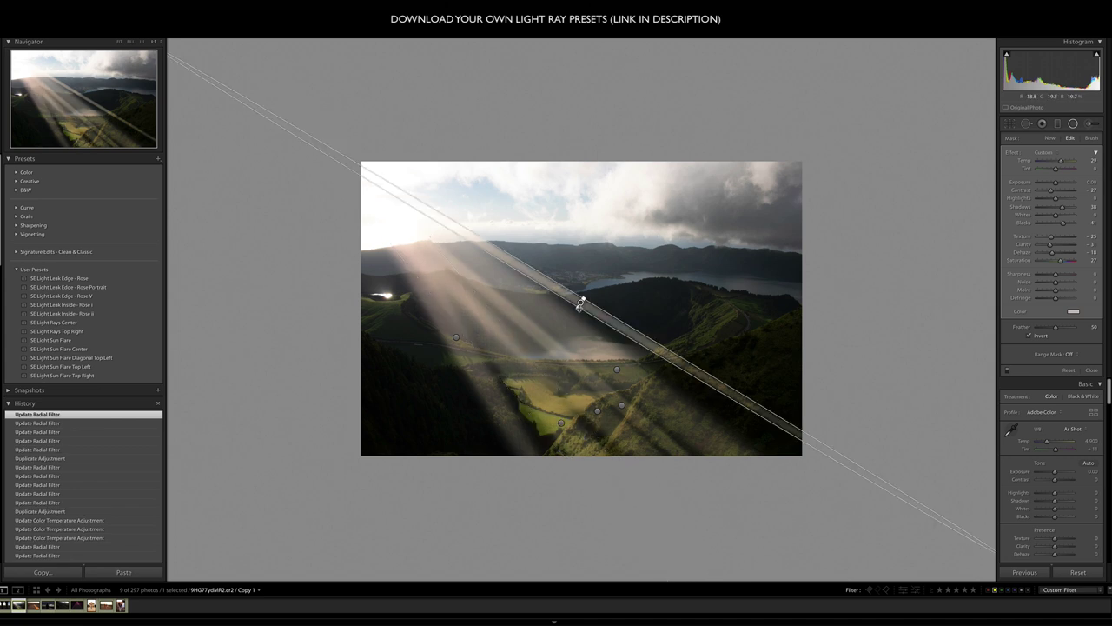
drag(581, 304, 771, 434)
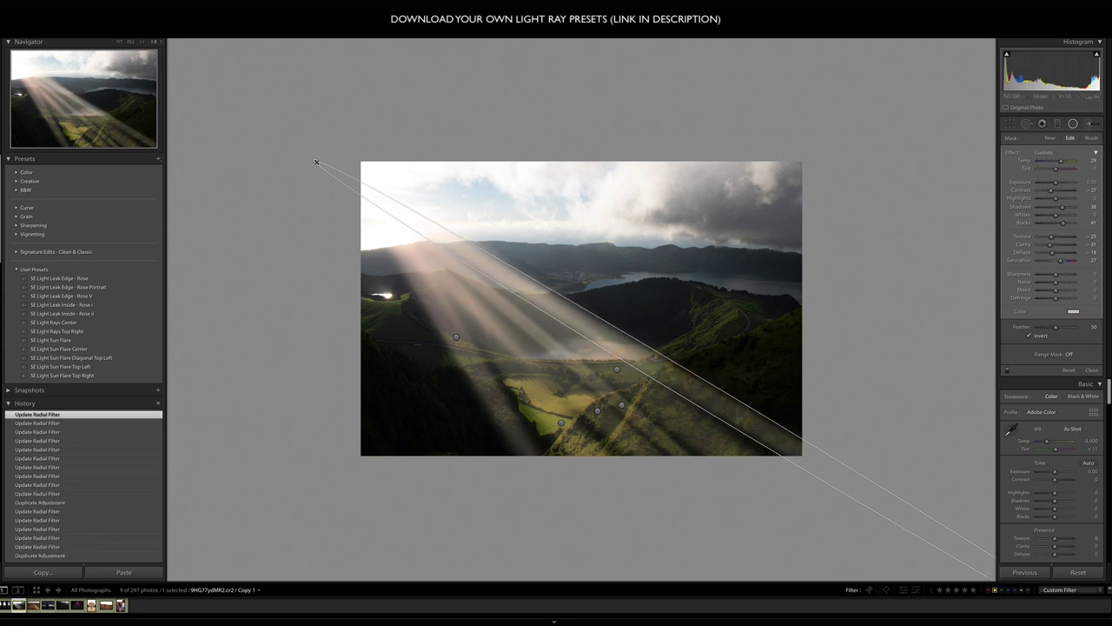
drag(317, 162, 203, 93)
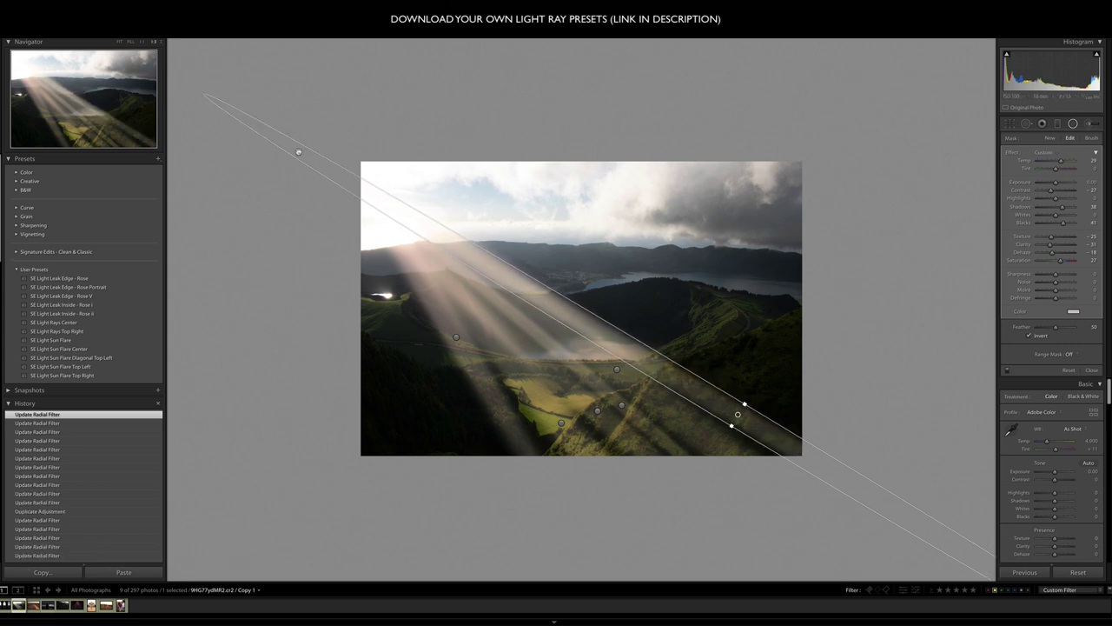
drag(259, 114, 268, 92)
- Stretch the left ray longer at both ends and tilt it slightly
click(458, 336)
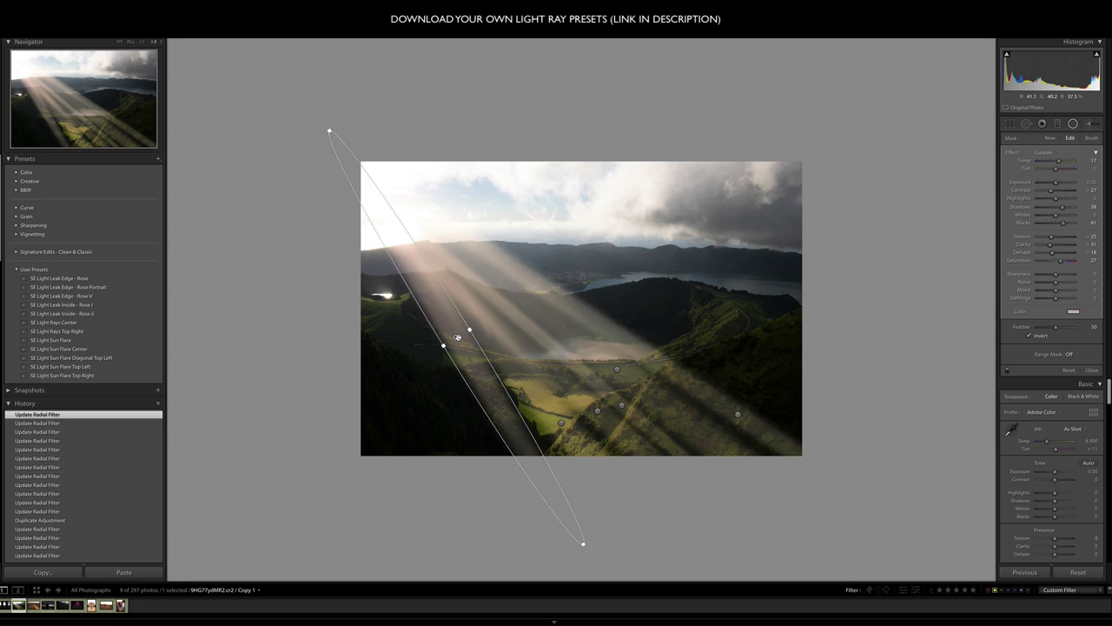
drag(327, 129, 314, 105)
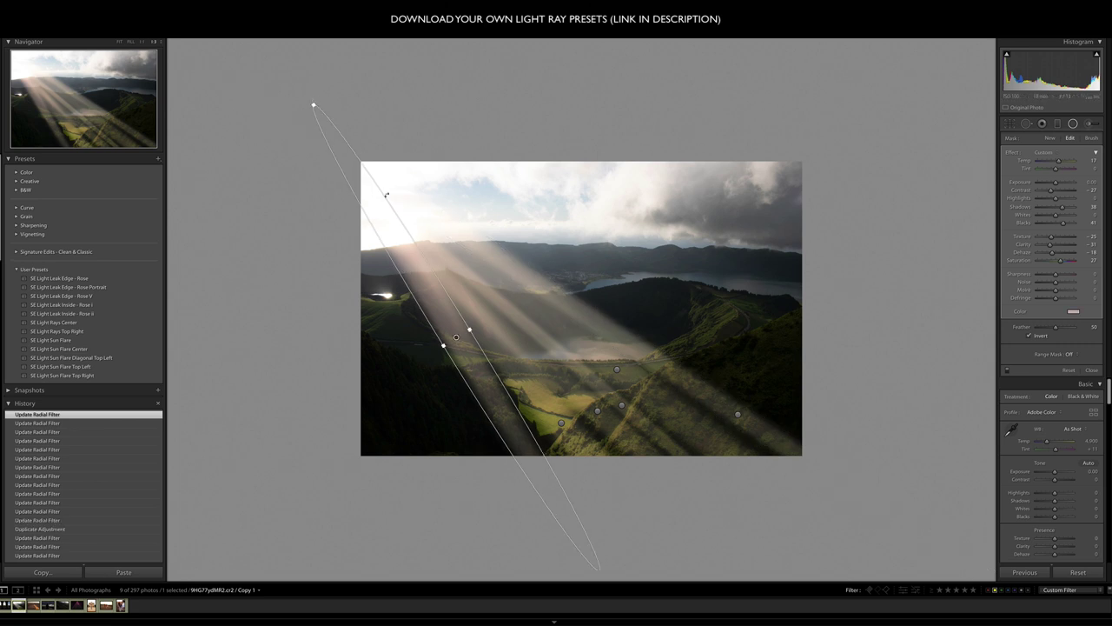
drag(389, 257, 485, 393)
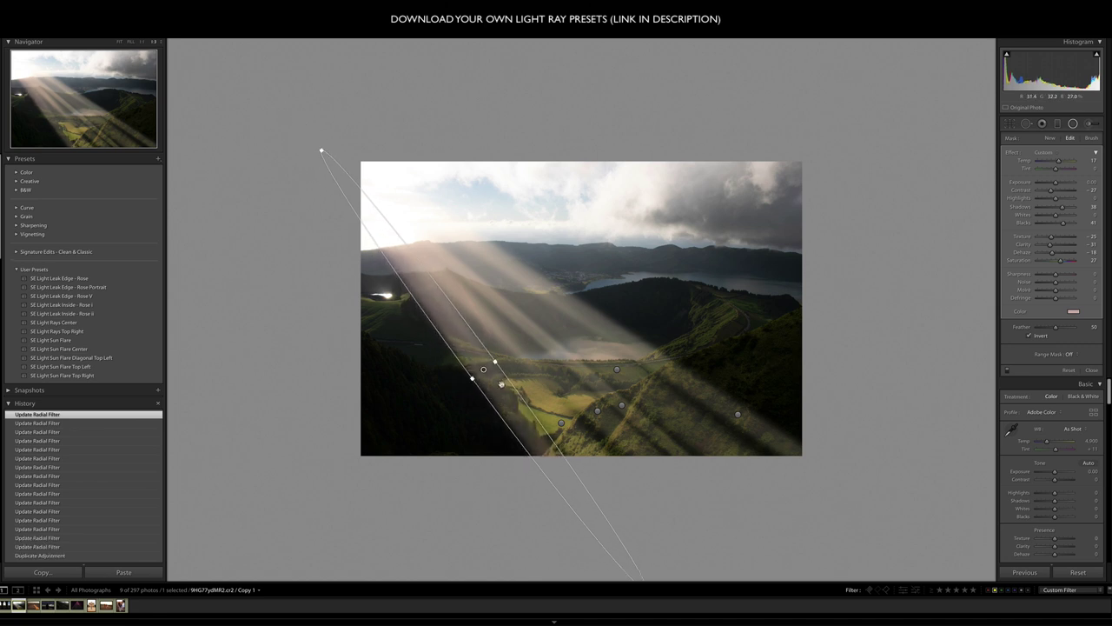
- Duplicate the left ray and reshape the copy into a long, very thin band
right_click(503, 382)
click(513, 388)
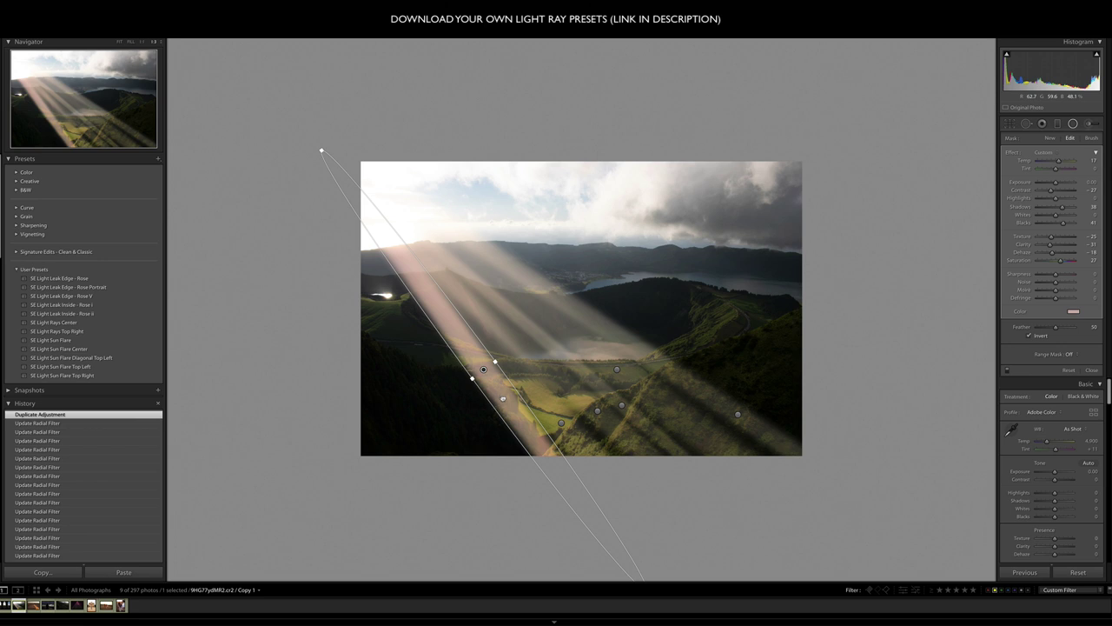
drag(513, 388, 541, 388)
key(ctrl+z)
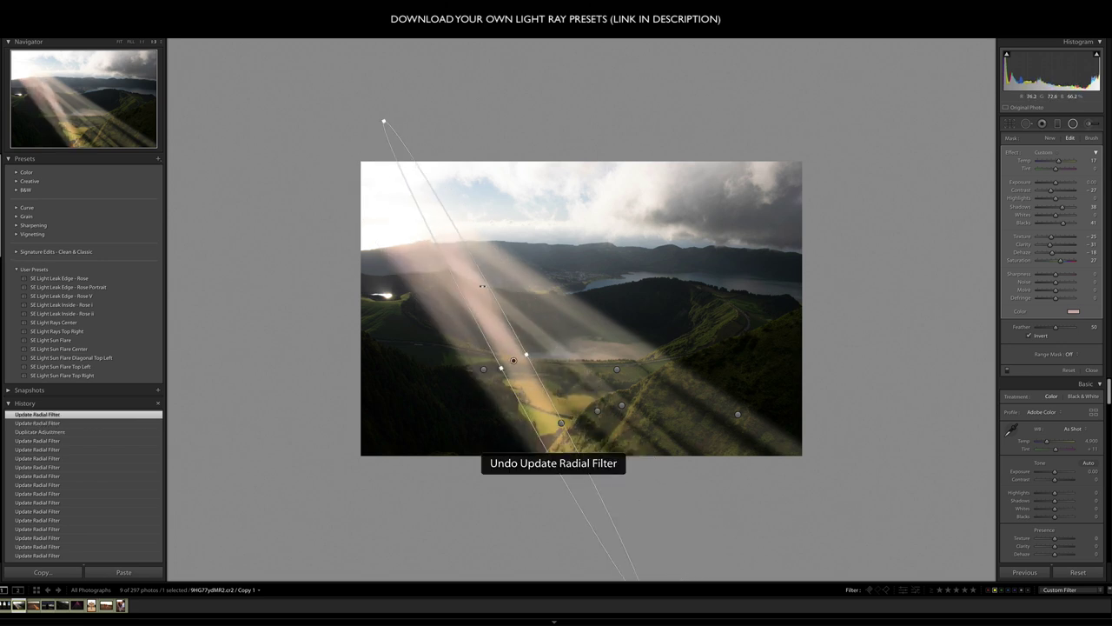
drag(352, 140, 290, 57)
drag(501, 369, 515, 365)
- Set the thin ray's feather to 20, contrast, shadows and saturation to 0, blacks to 13, and rotate it steeper
drag(1048, 332, 1044, 328)
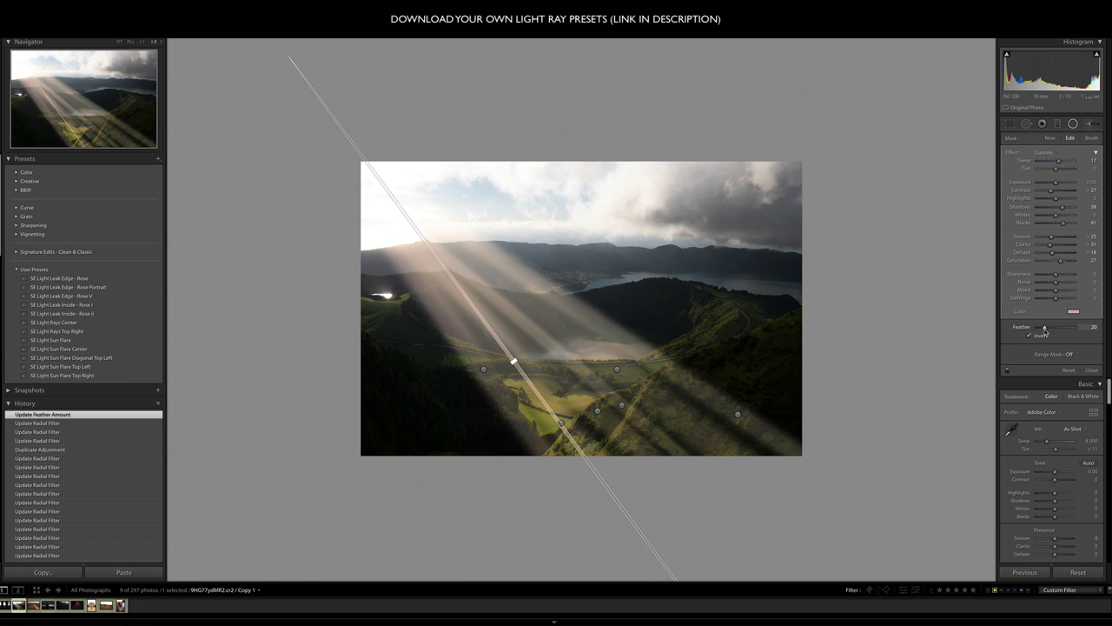
click(1052, 191)
click(1056, 191)
click(1056, 207)
click(1058, 223)
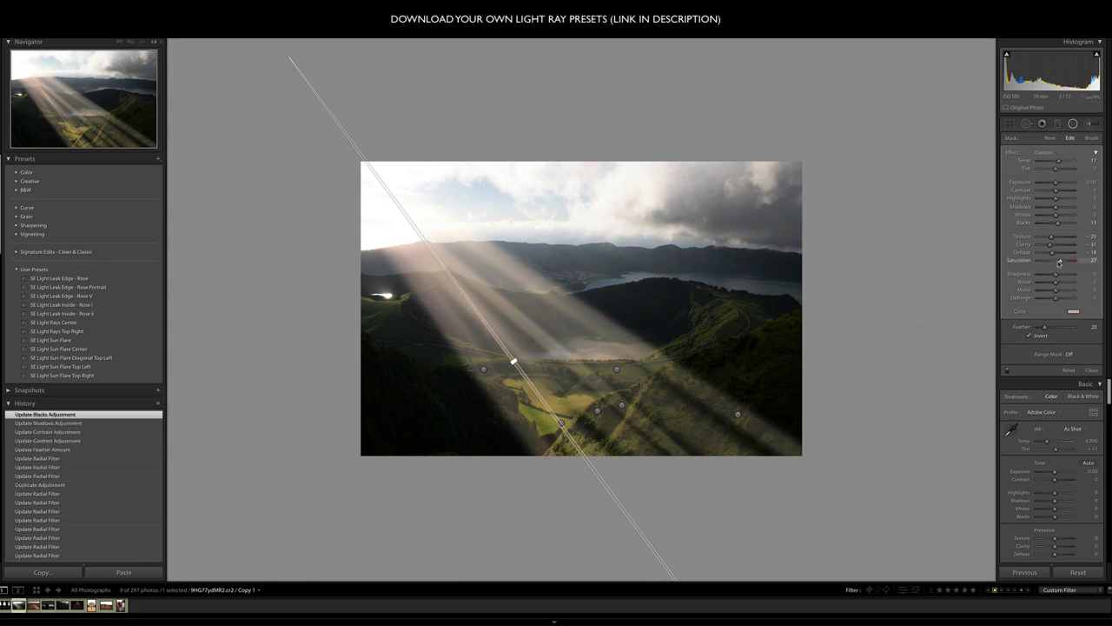
double_click(1059, 262)
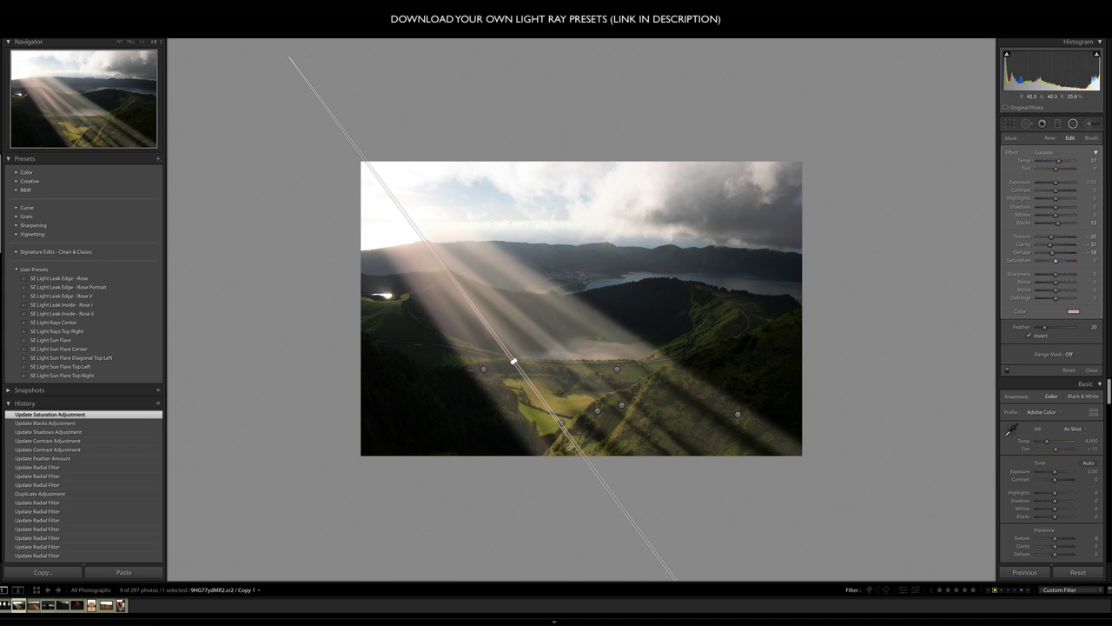
drag(514, 359, 575, 442)
key(shift+m)
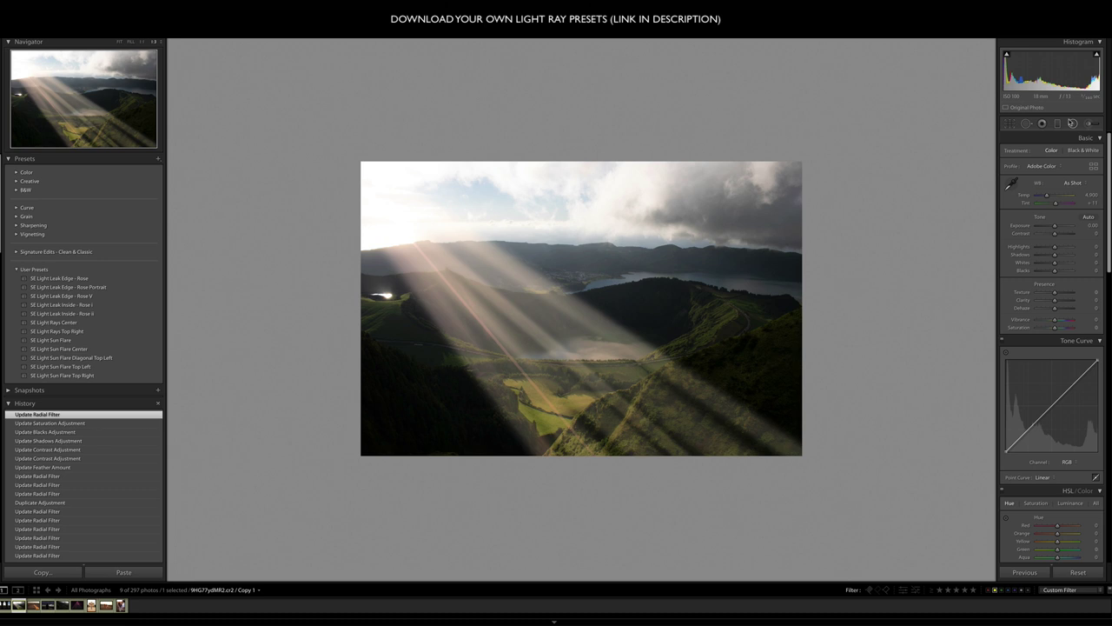
- Set the thin ray's tint colour saturation to 0
click(1073, 124)
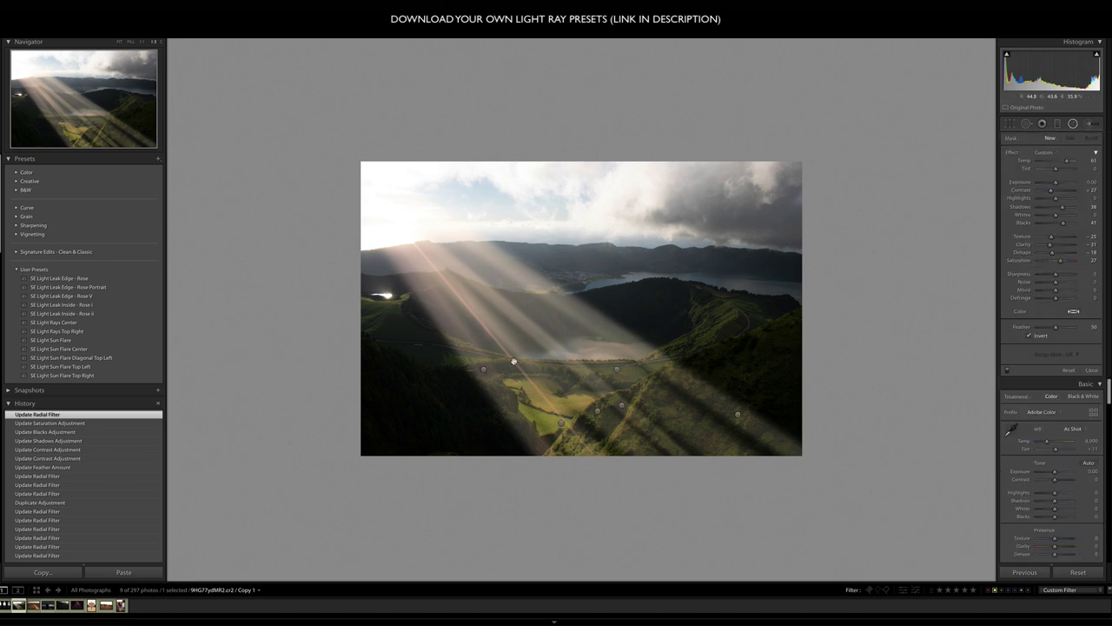
click(514, 361)
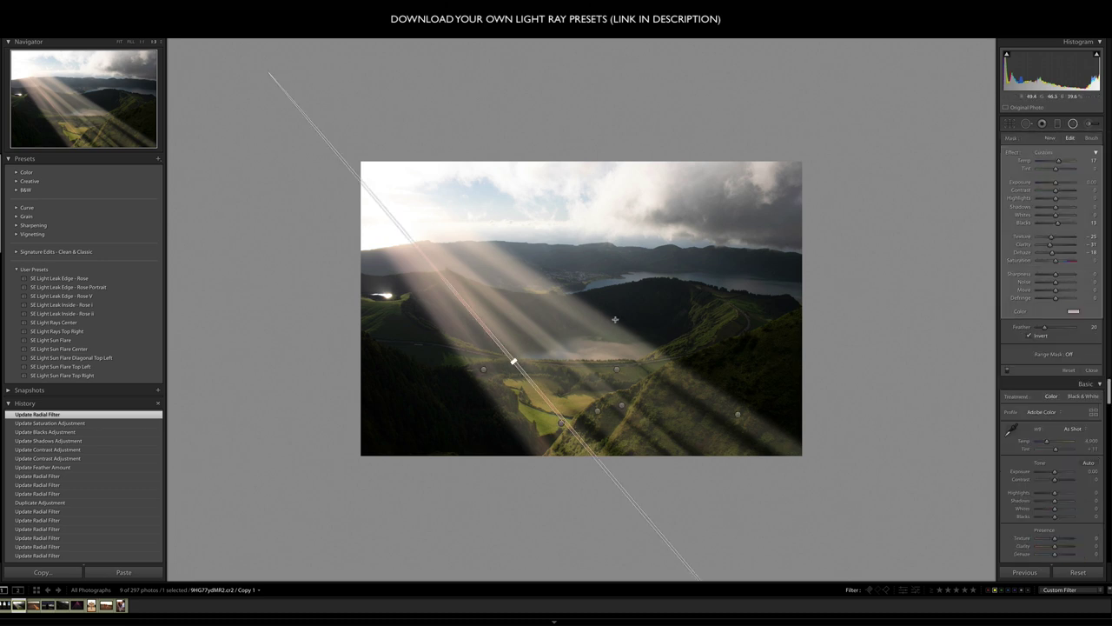
click(1074, 312)
click(988, 363)
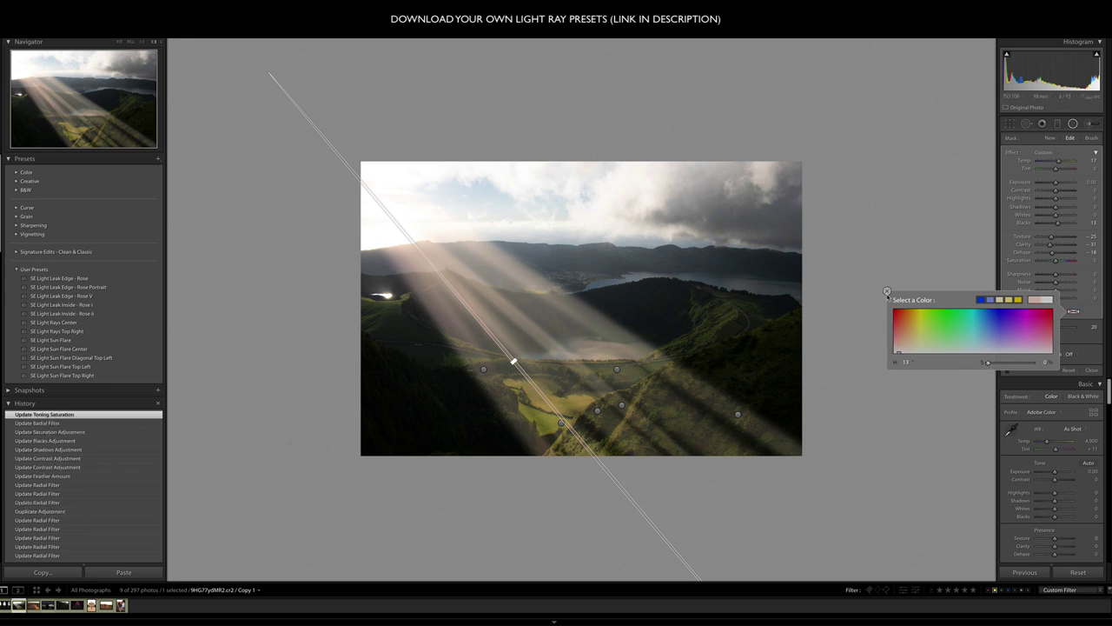
click(887, 291)
key(shift+m)
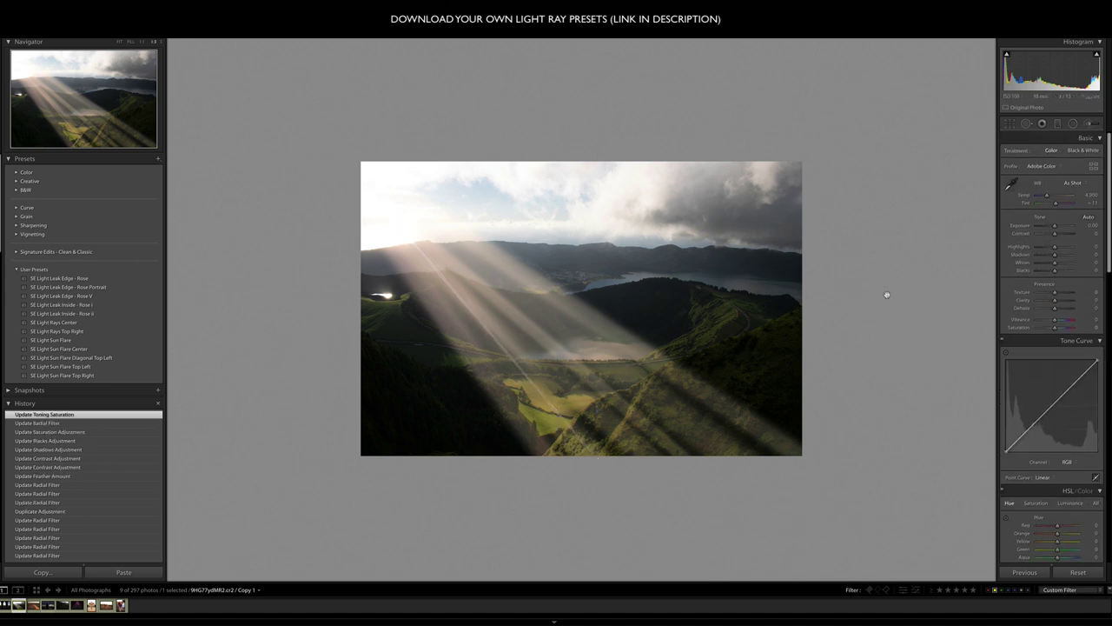
- Tilt the thin ray slightly steeper across the valley and close filter editing
click(1074, 125)
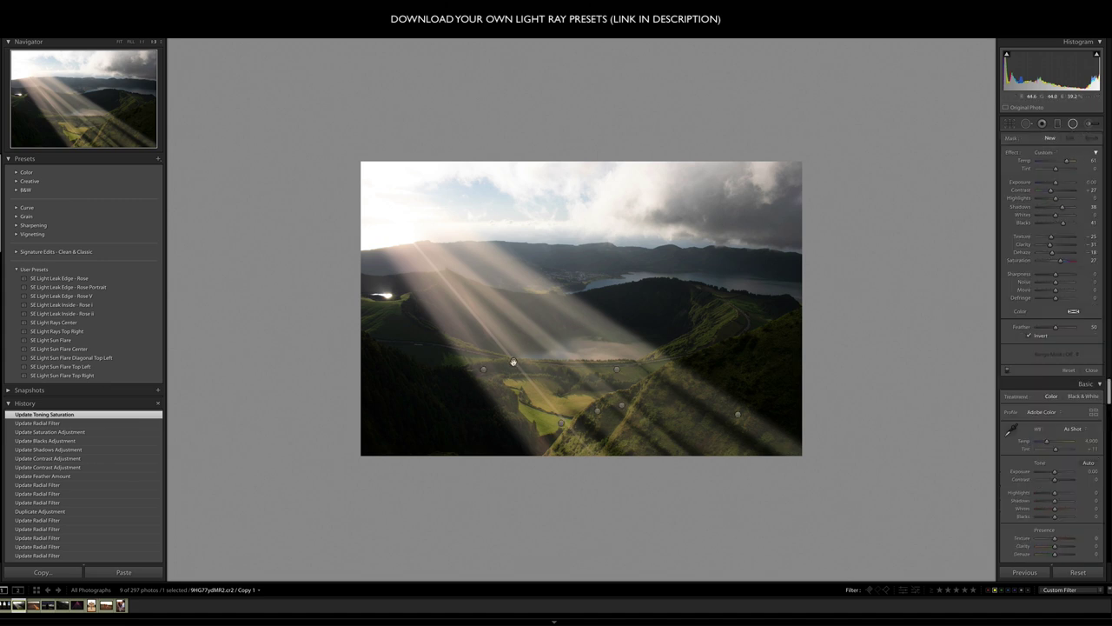
click(513, 362)
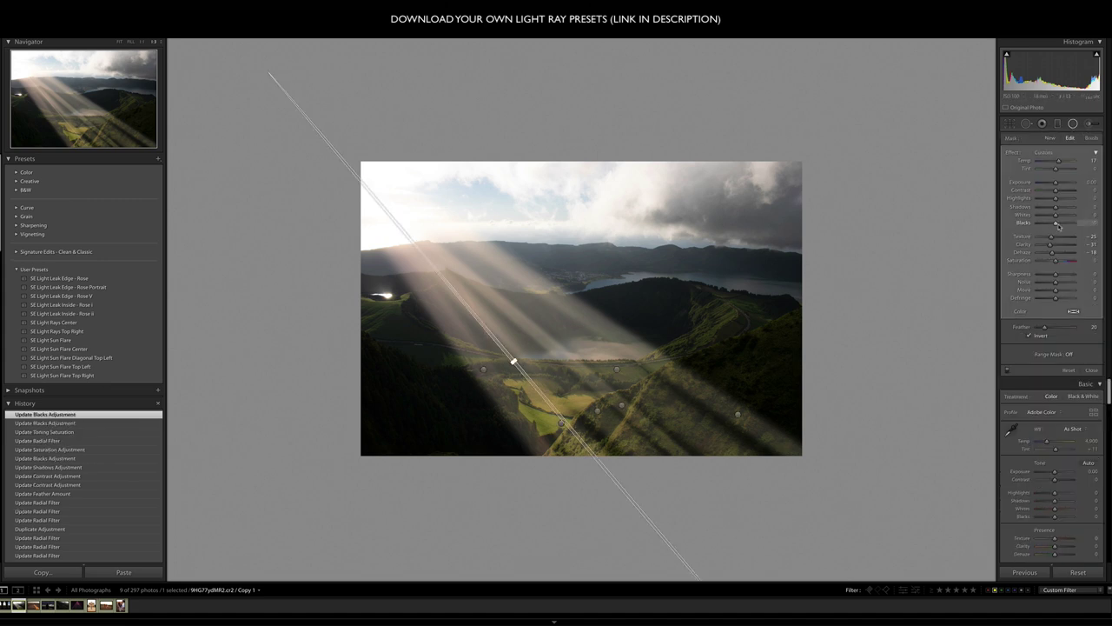
key(shift+m)
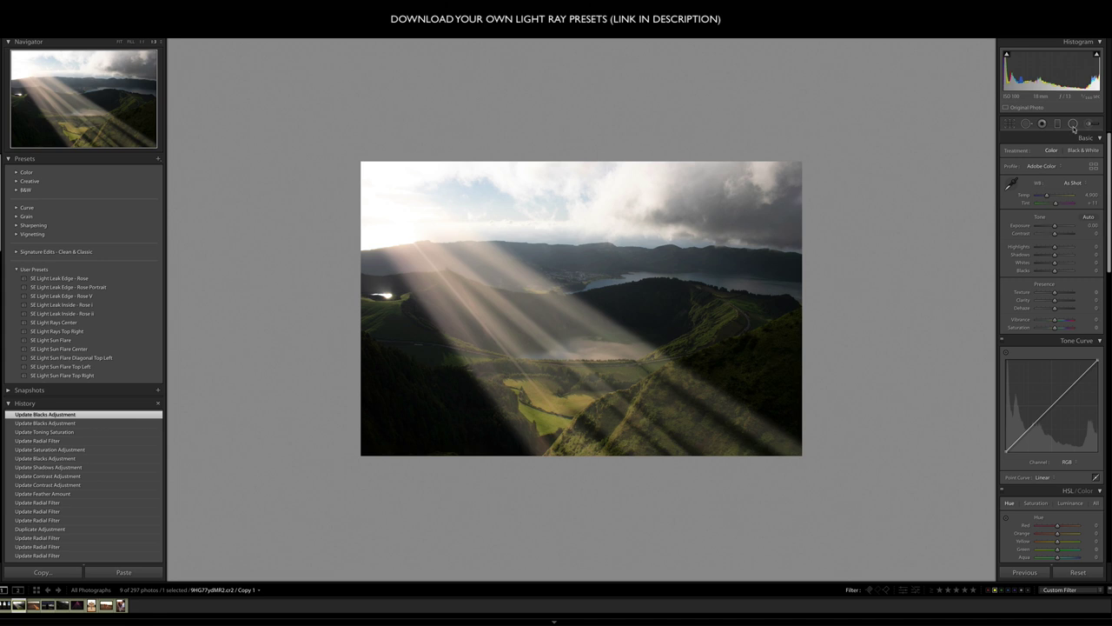
click(1074, 125)
drag(517, 358, 513, 363)
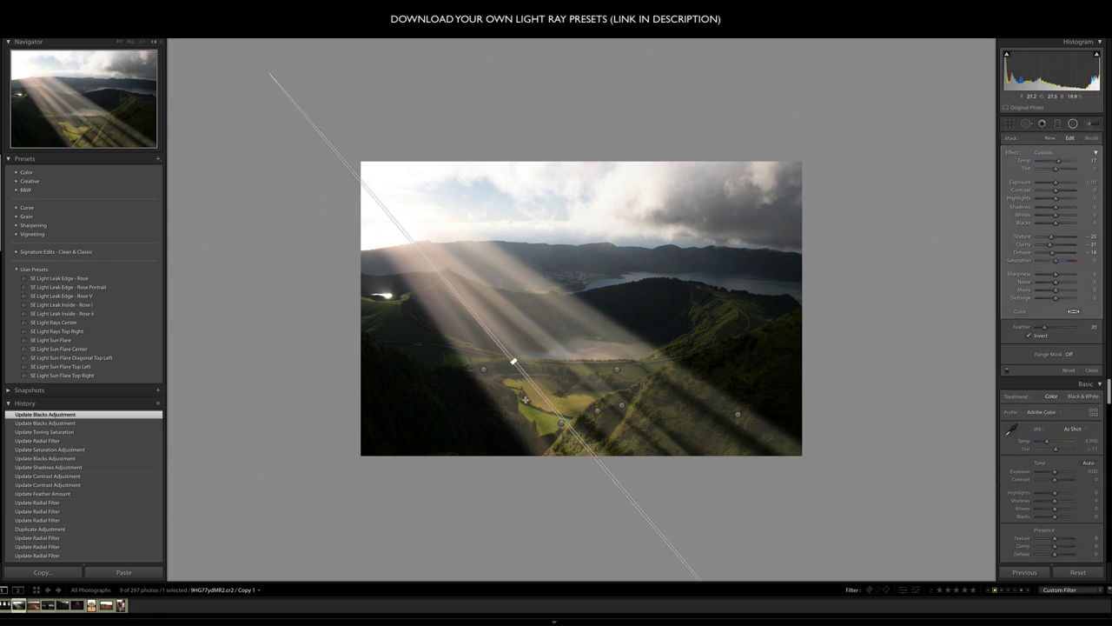
drag(531, 391, 509, 367)
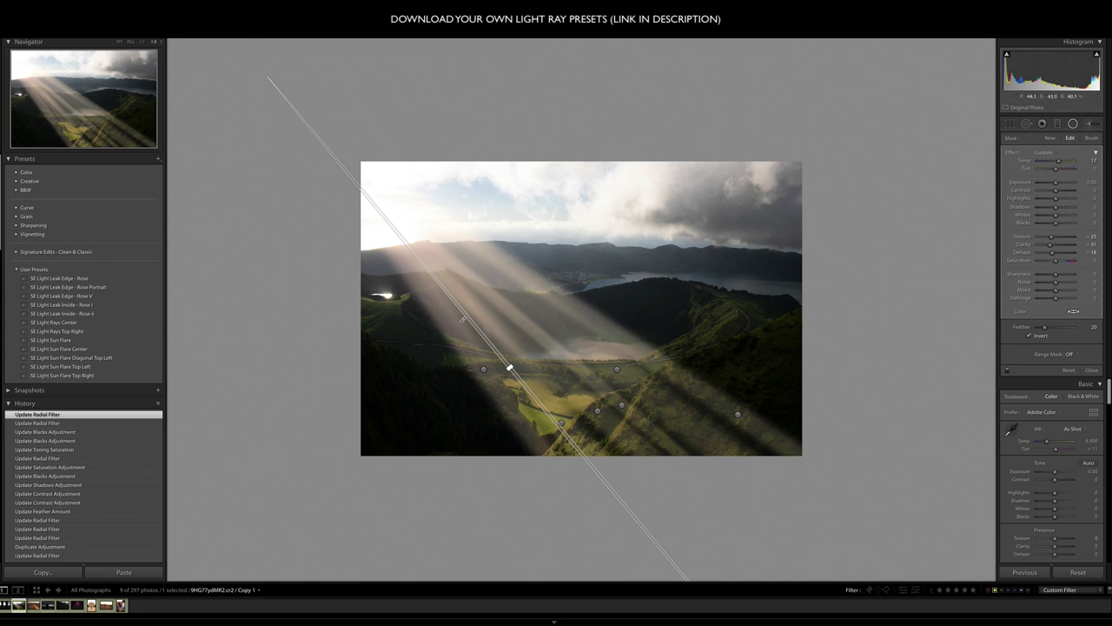
drag(463, 319, 464, 317)
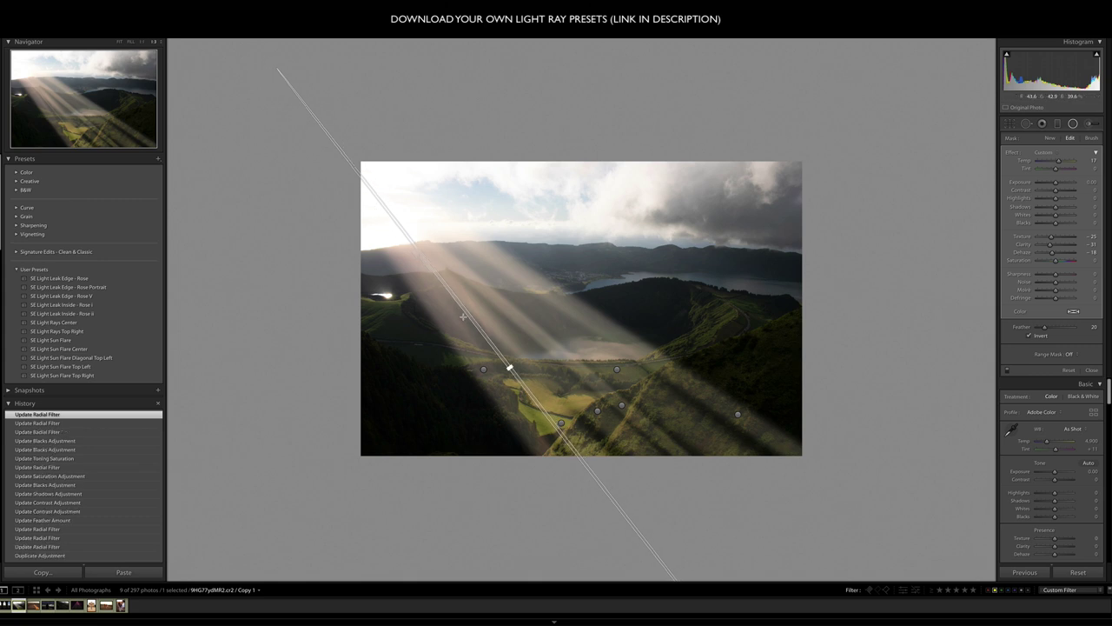
key(shift+m)
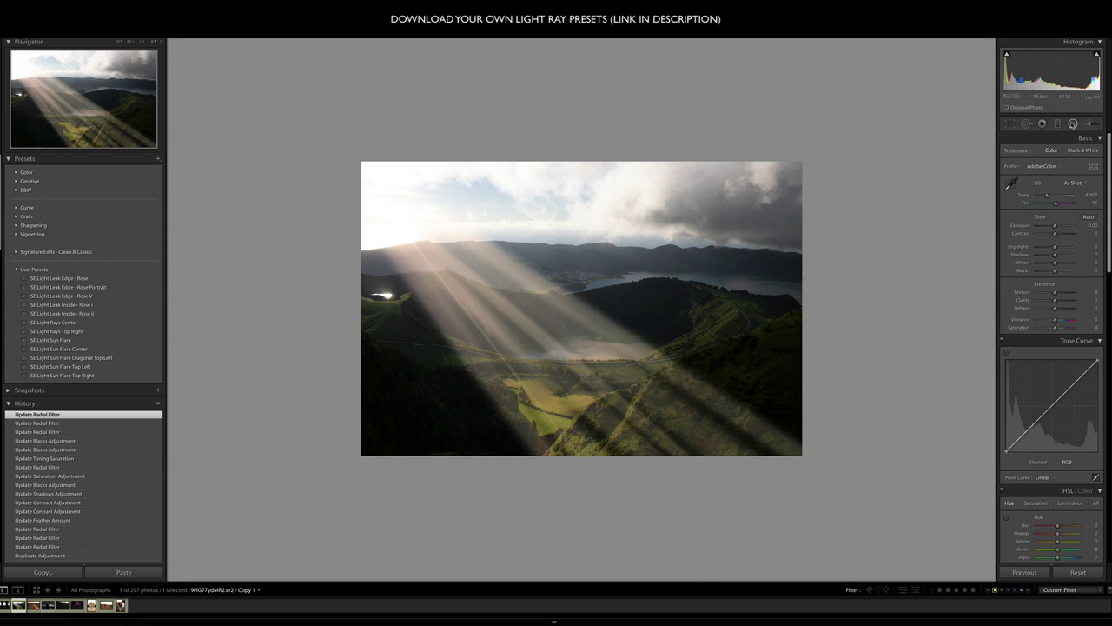
- Rotate an existing light-ray radial filter slightly counter-clockwise
click(1072, 123)
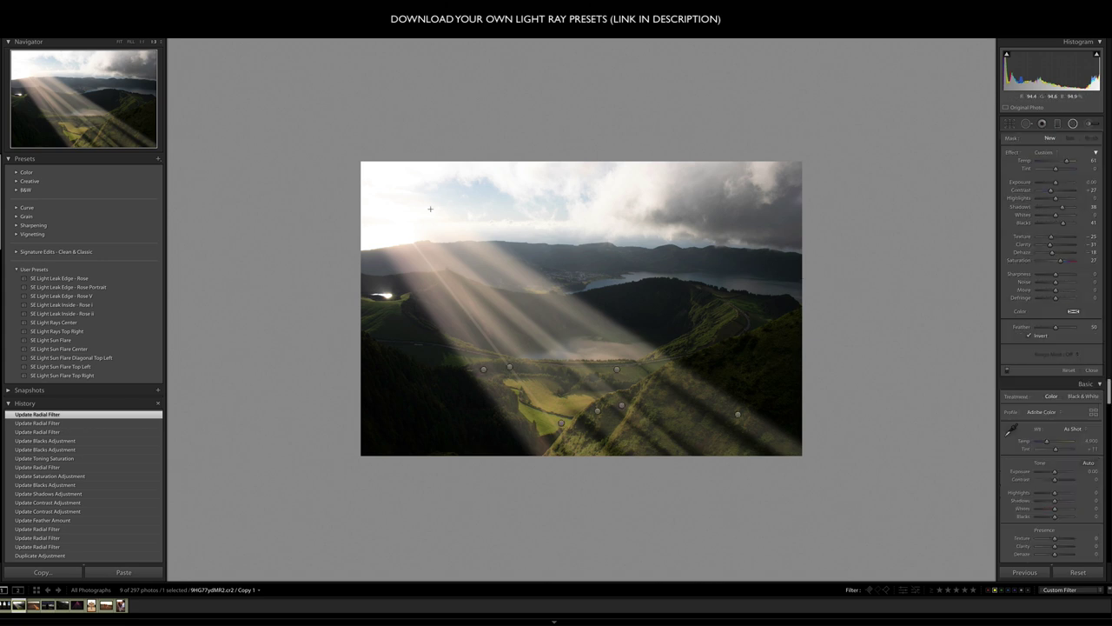
click(511, 368)
drag(511, 367, 497, 355)
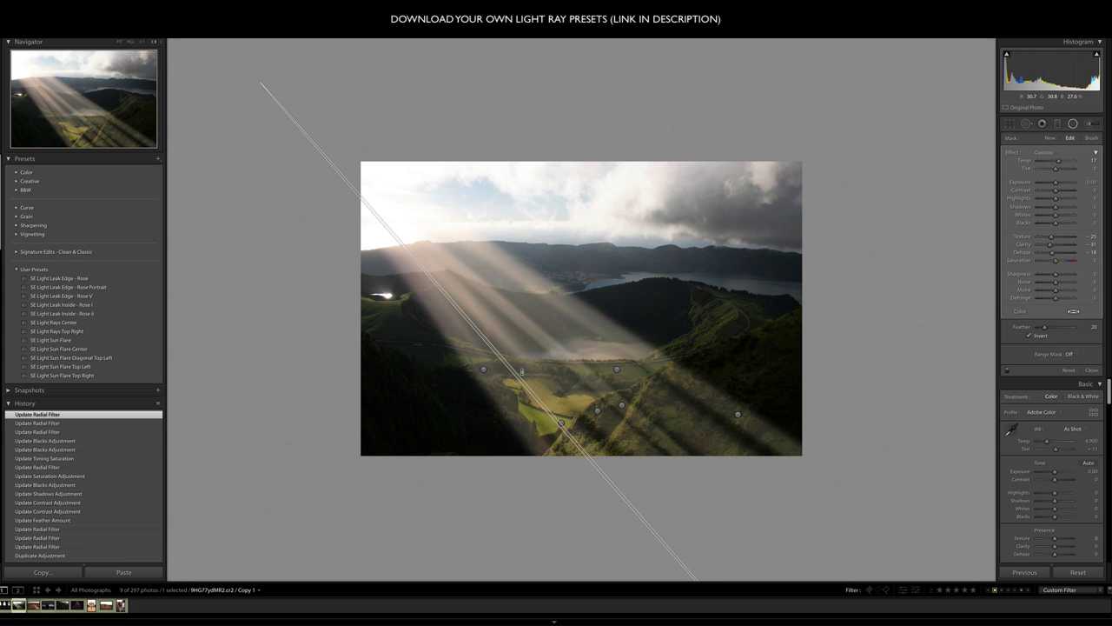
key(shift+m)
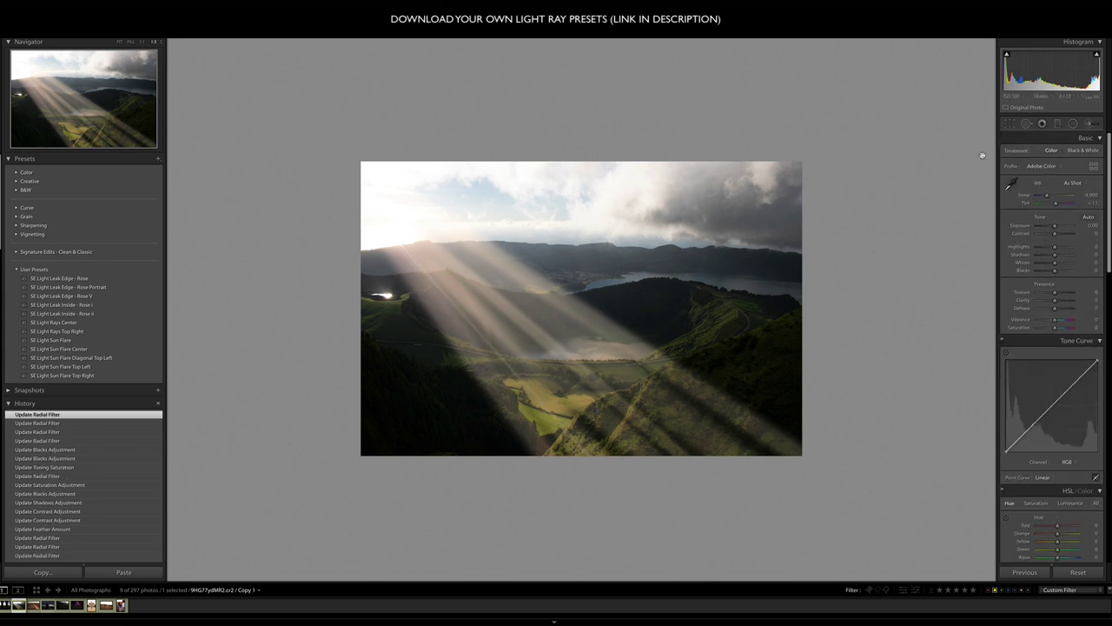
- Duplicate a light ray, then move it up-right, make it shallower, widen it and set feather 32
click(1074, 124)
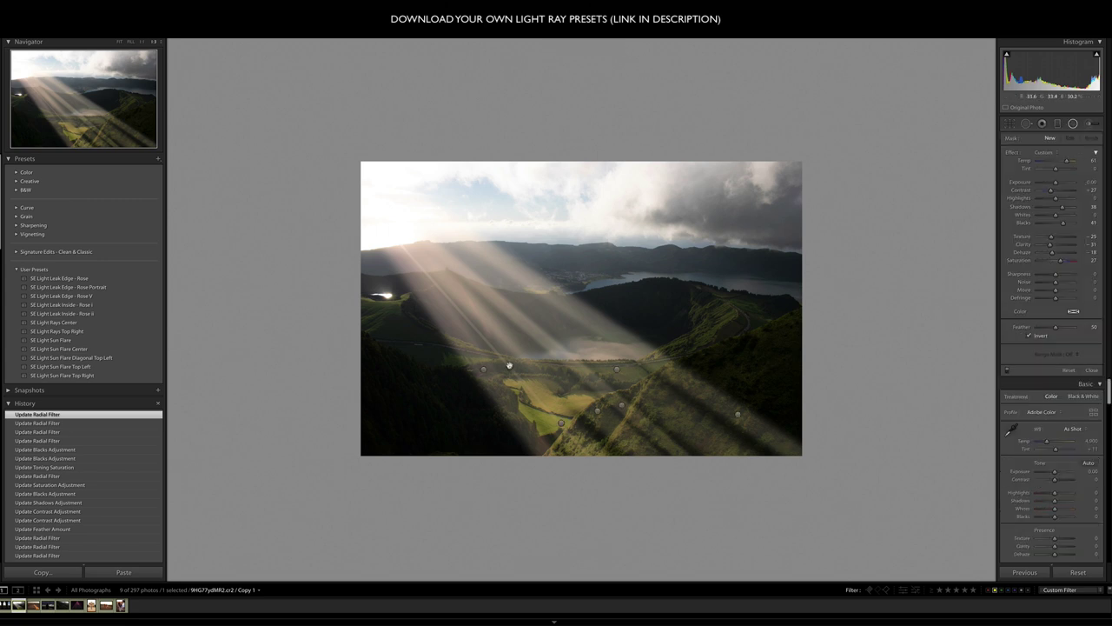
click(509, 365)
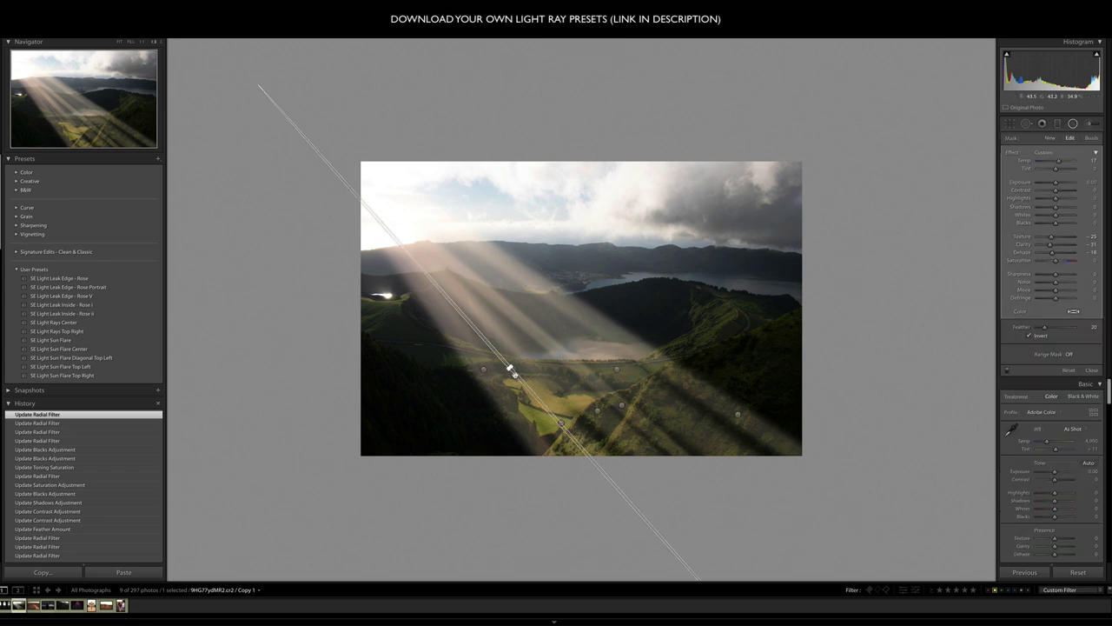
right_click(513, 372)
click(518, 378)
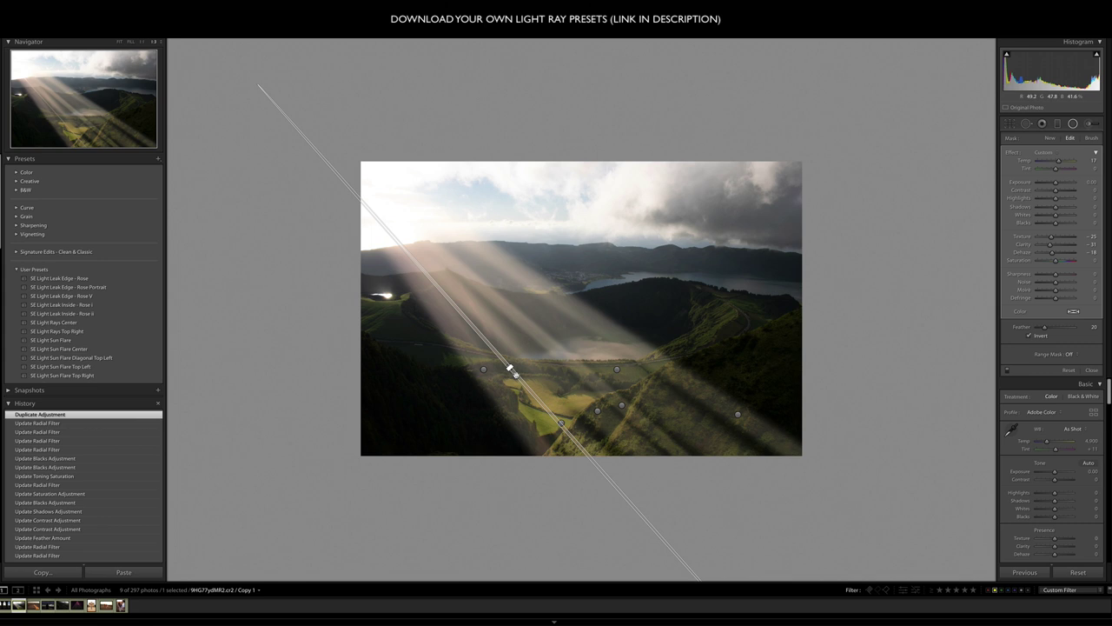
drag(511, 370, 563, 326)
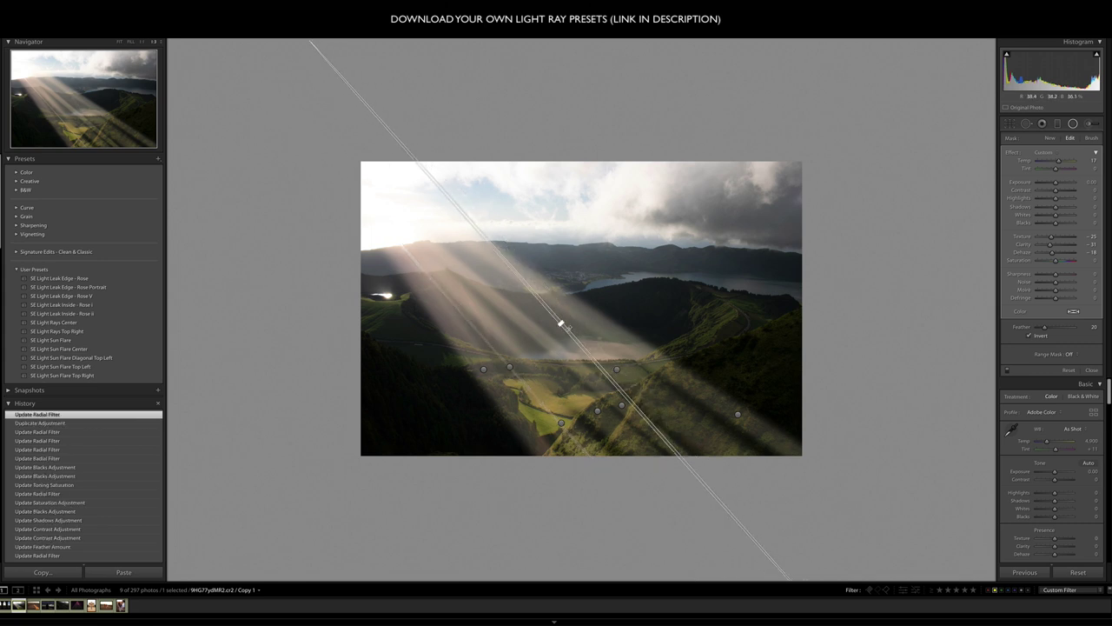
drag(736, 521, 766, 490)
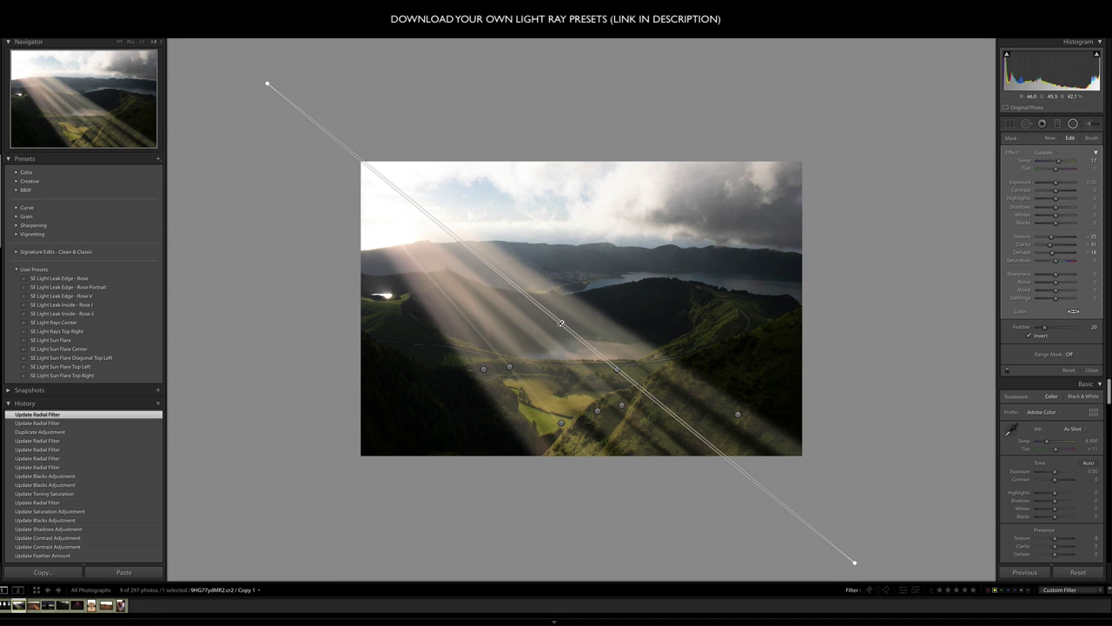
drag(560, 323, 558, 327)
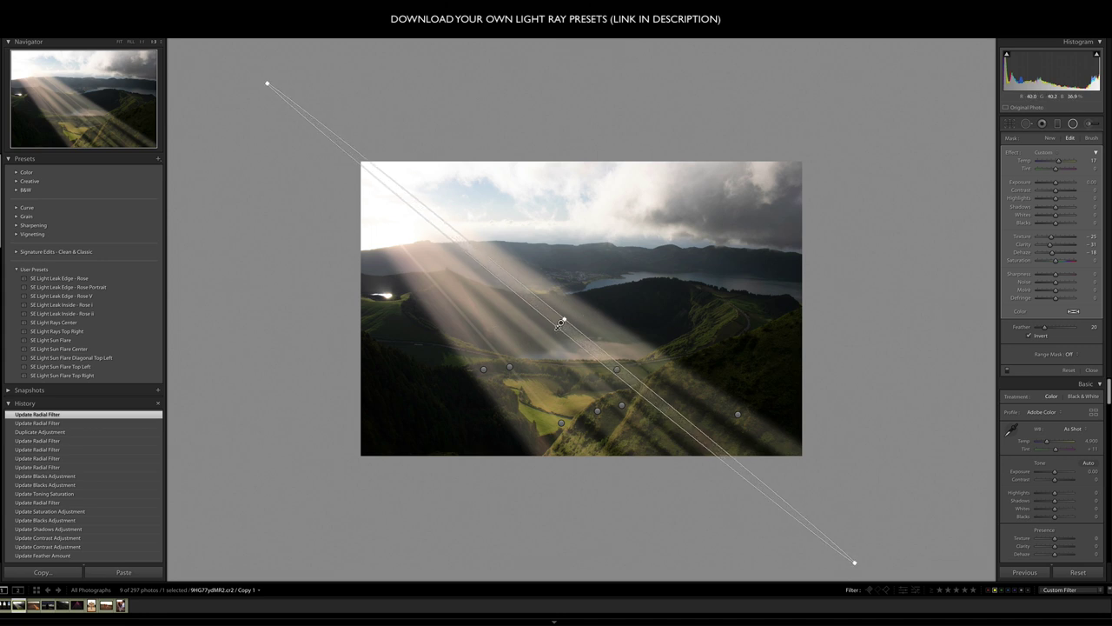
drag(1050, 328, 1051, 328)
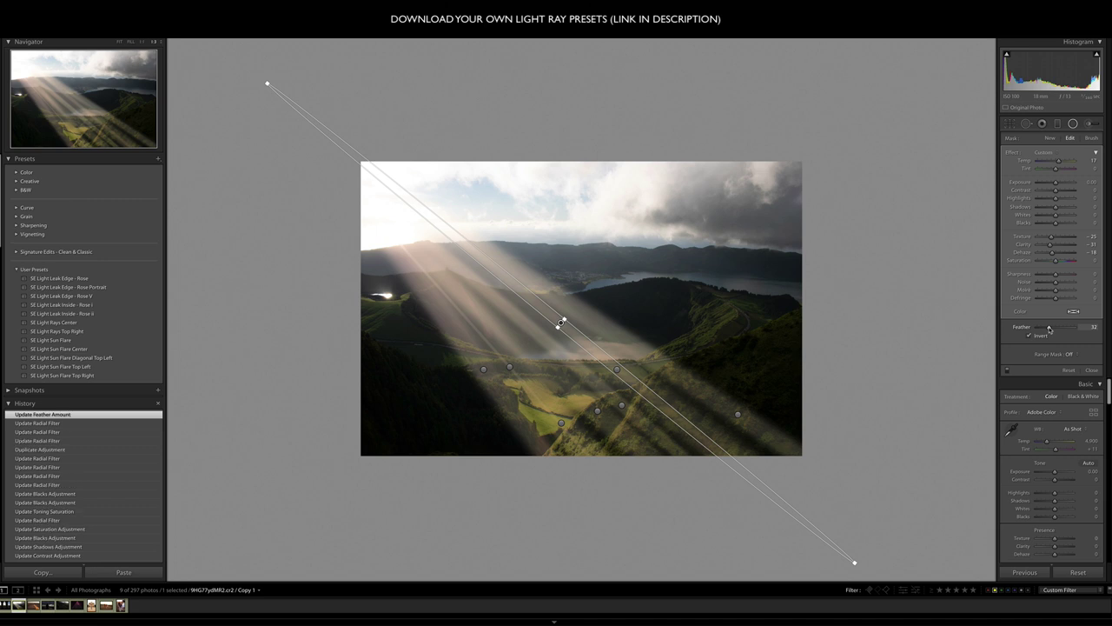
key(shift+m)
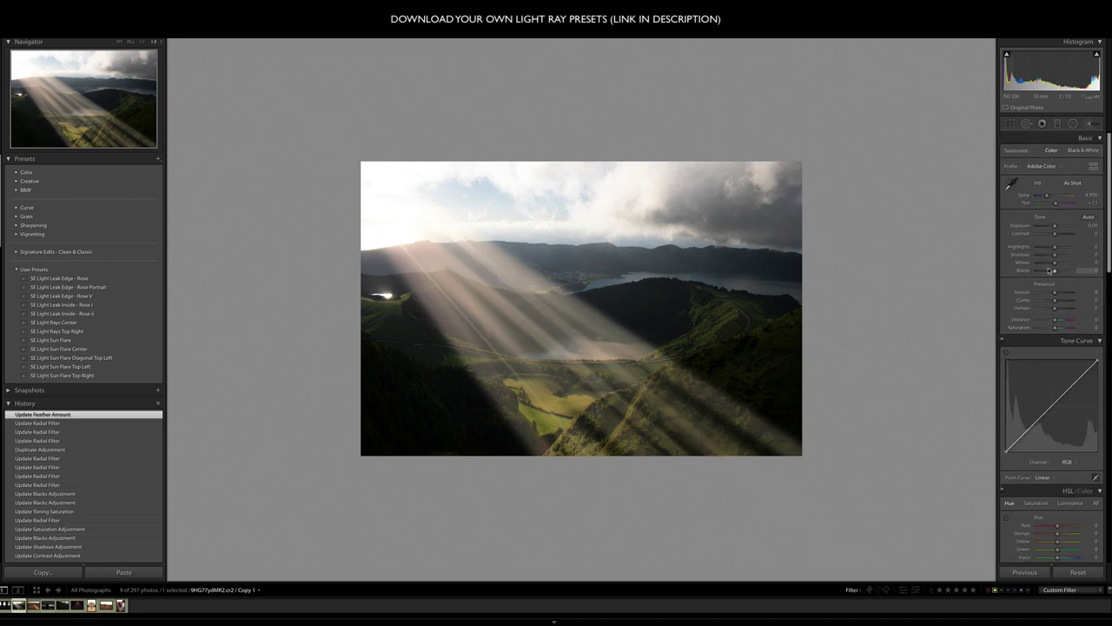
- Nudge the copied light ray's position slightly upward
click(1073, 123)
click(558, 322)
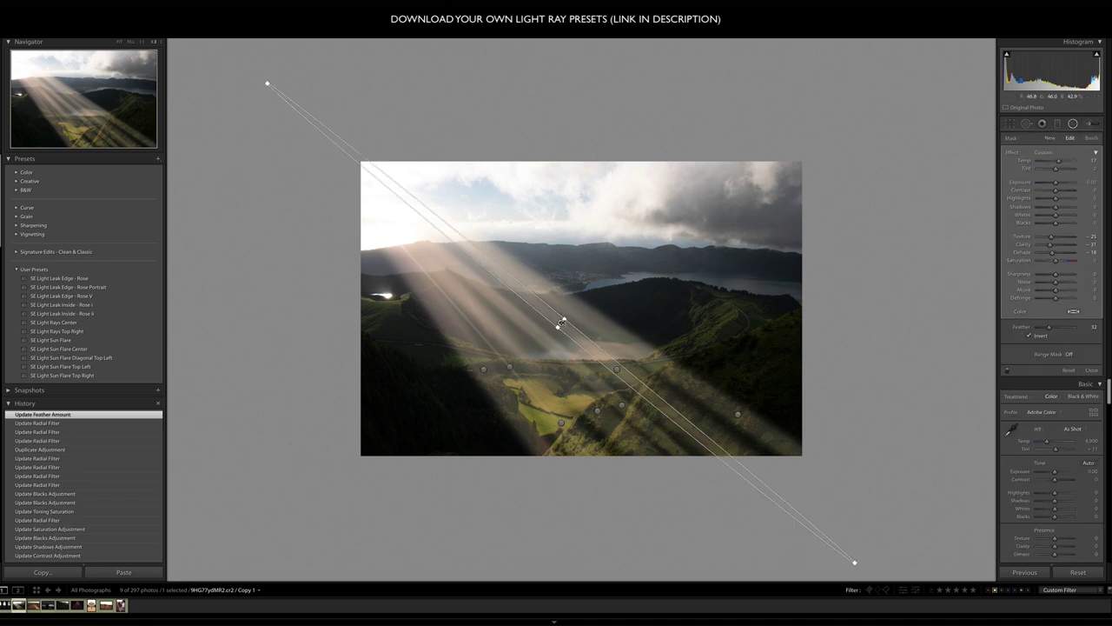
drag(561, 322, 562, 318)
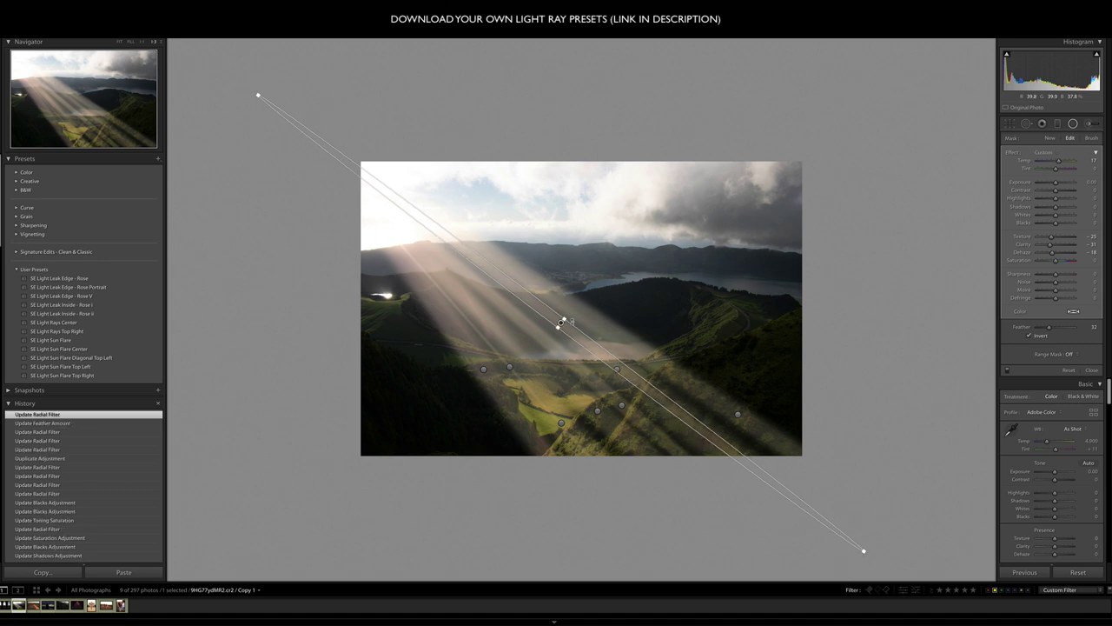
key(shift+m)
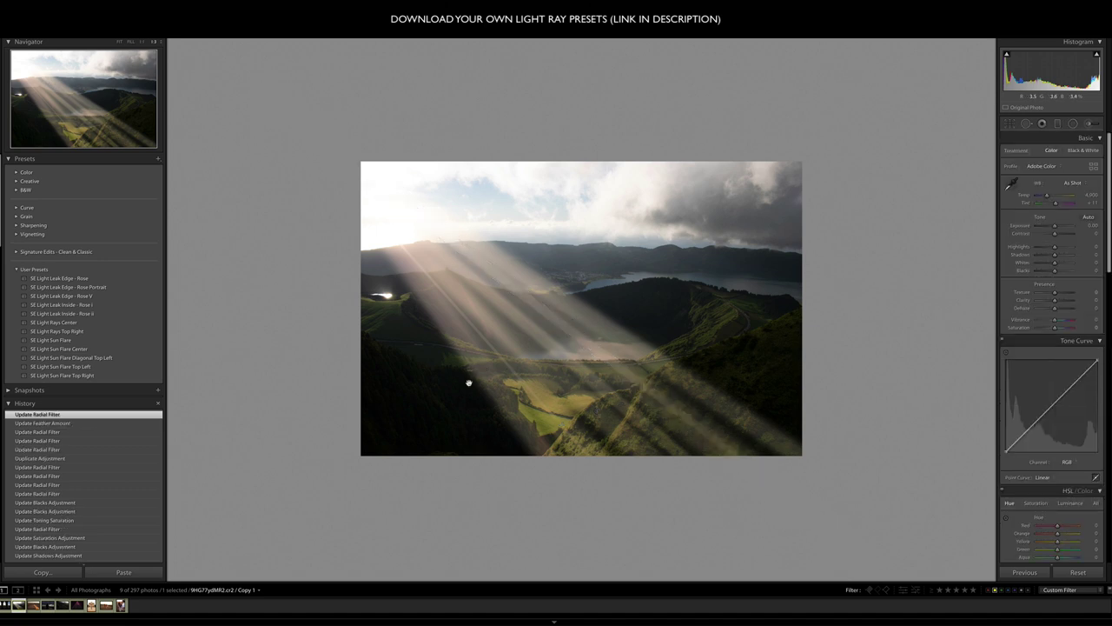
- Reset the lake photo, then undo the reset to restore its light-ray filters
click(1080, 572)
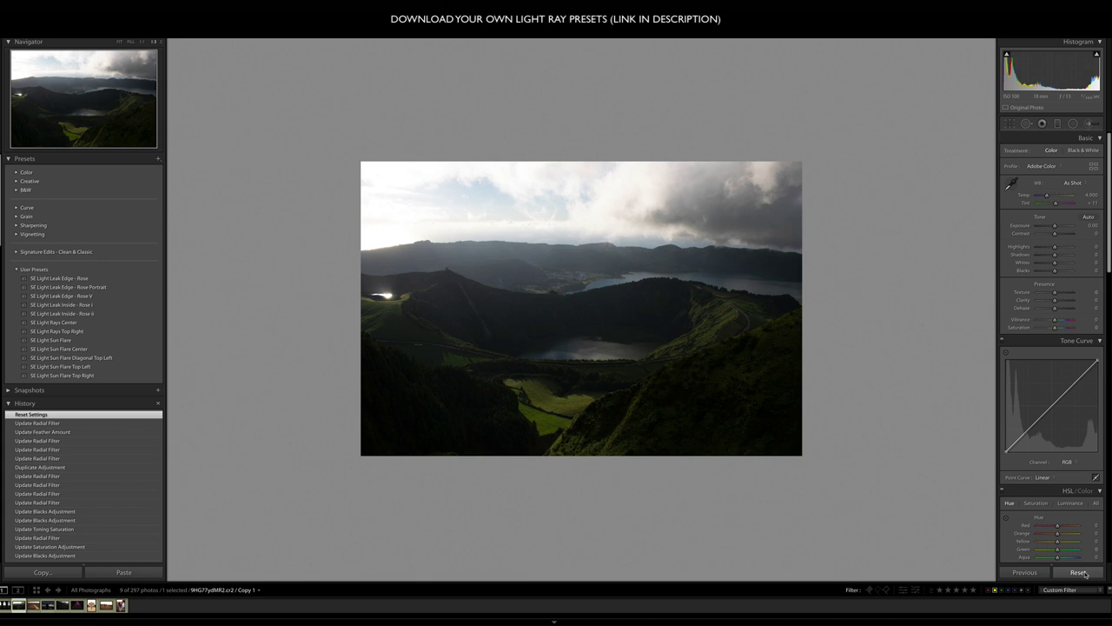
key(ctrl+z)
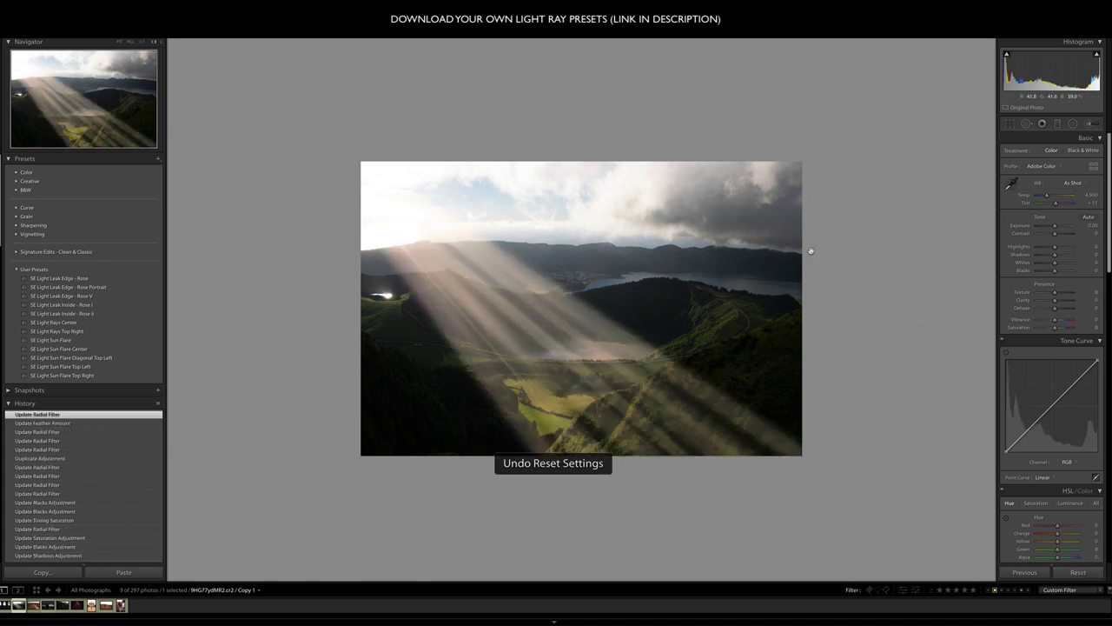
key(shift+m)
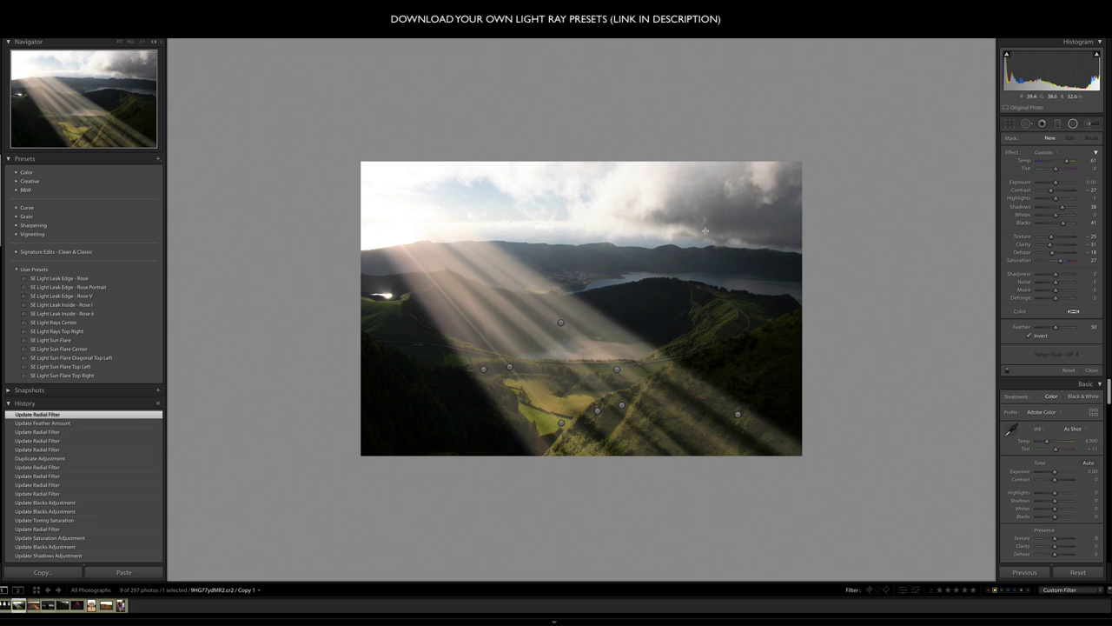
- Create a new develop preset named 'Light Rays Top Left'
click(158, 159)
click(171, 168)
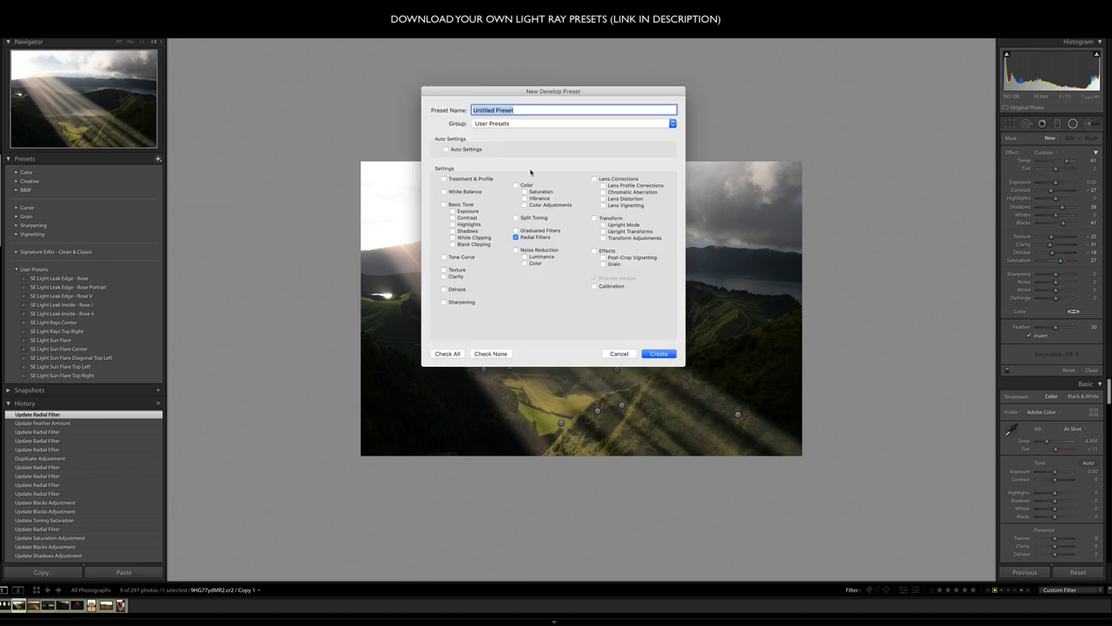
text(Light Rays Top Left)
click(659, 354)
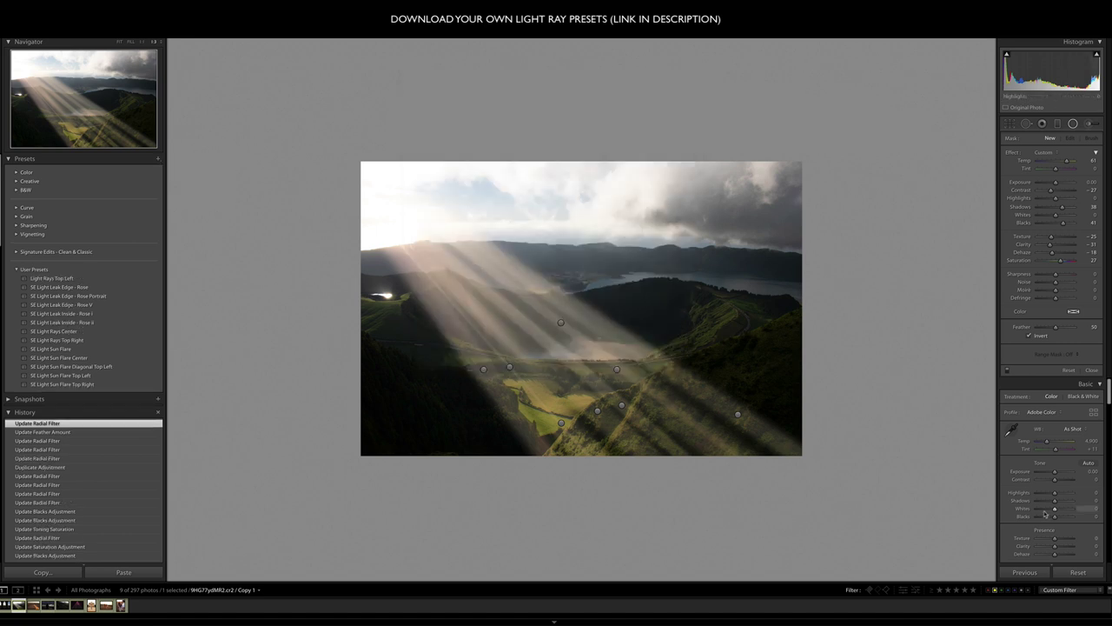
- Reset the lake photo, then switch to the purple concert photo and reset it too
click(1078, 572)
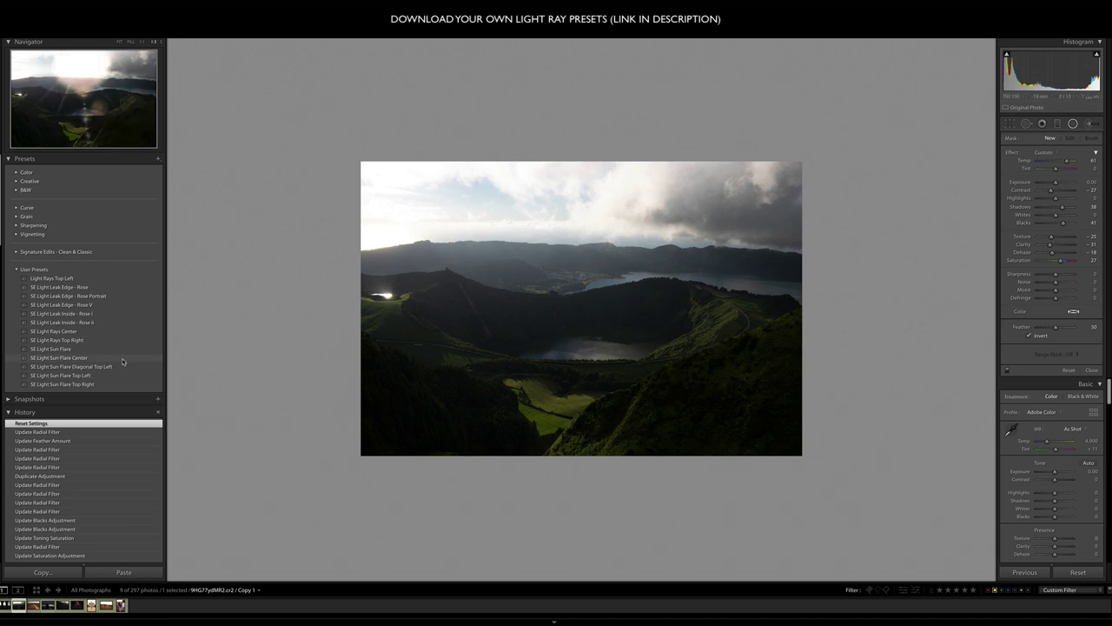
click(76, 605)
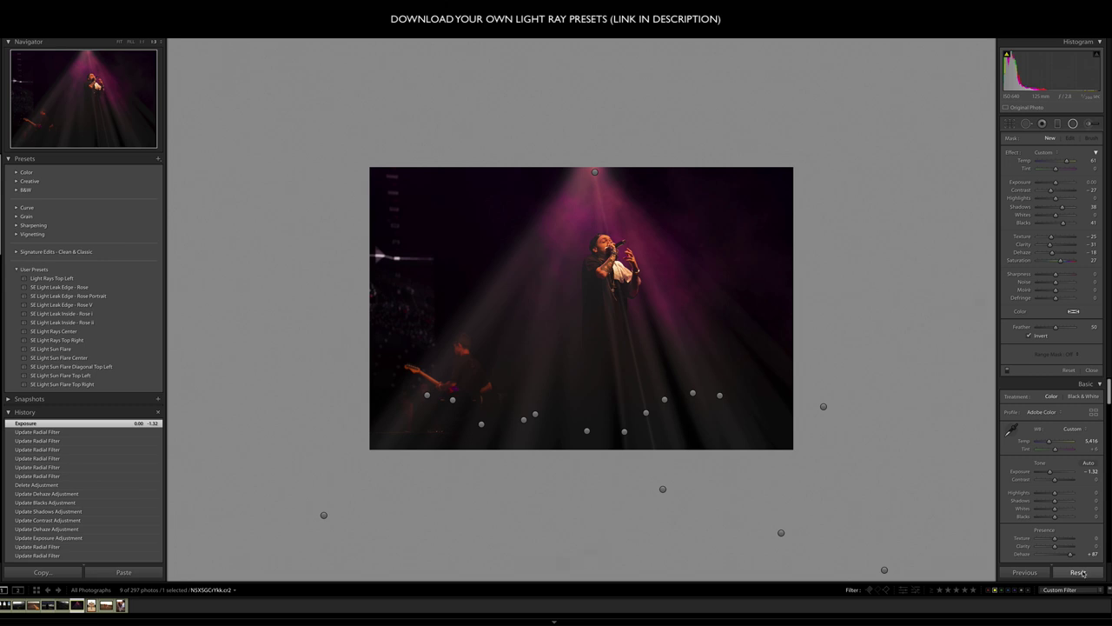
click(1078, 572)
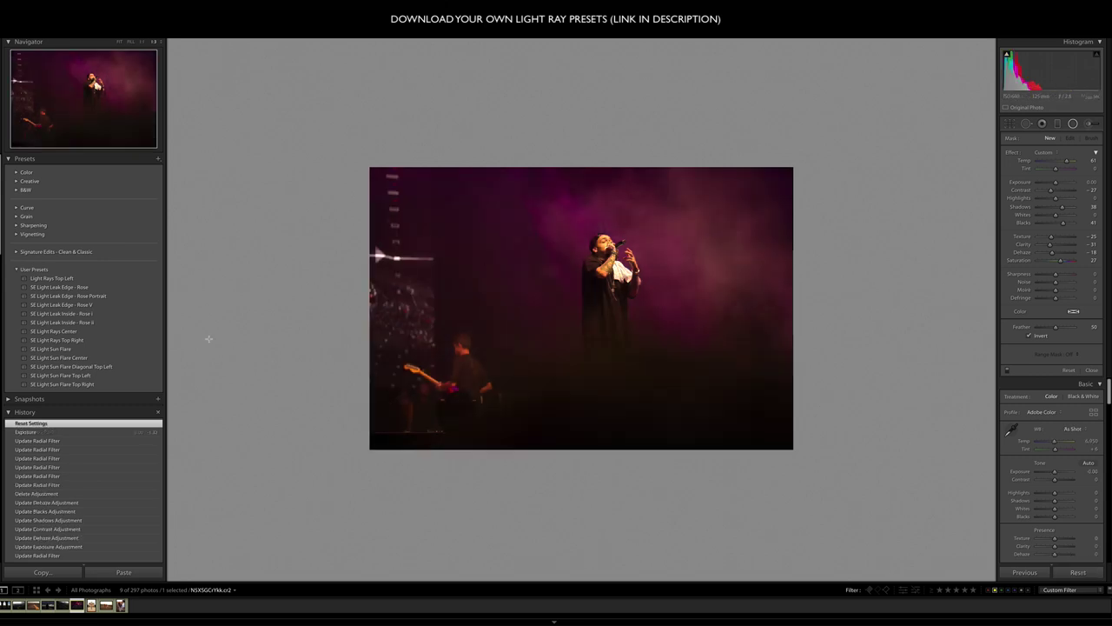
- Apply SE Light Rays Center to the concert photo and lower its exposure to -2.64
click(57, 331)
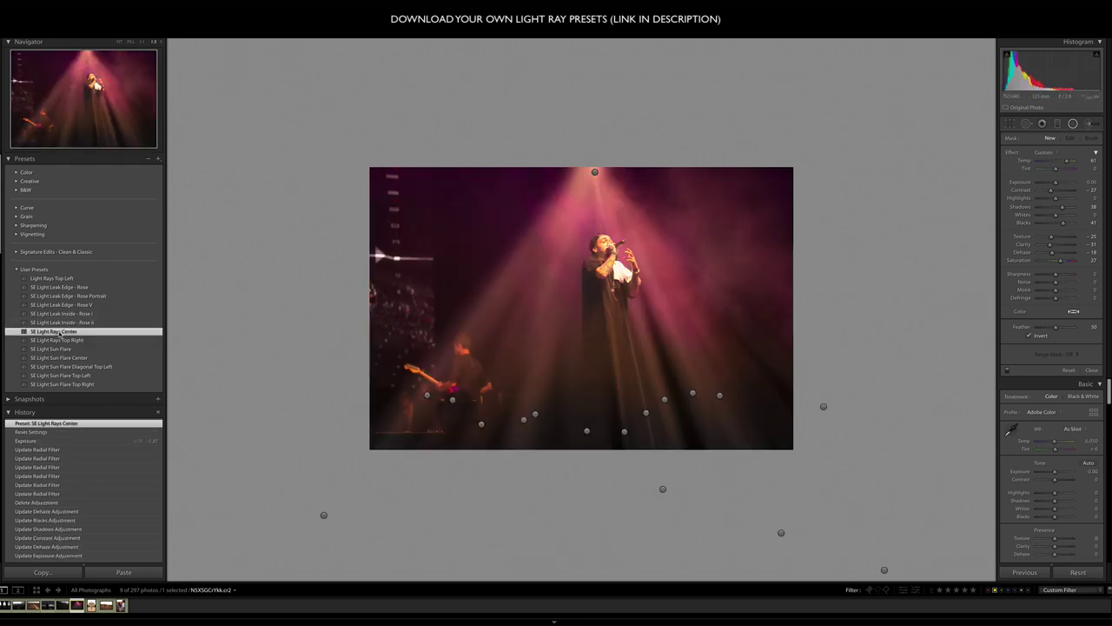
key(shift+minus)
key(shift+minus)
key(shift+minus)
key(shift+minus)
key(shift+minus)
key(shift+minus)
key(shift+minus)
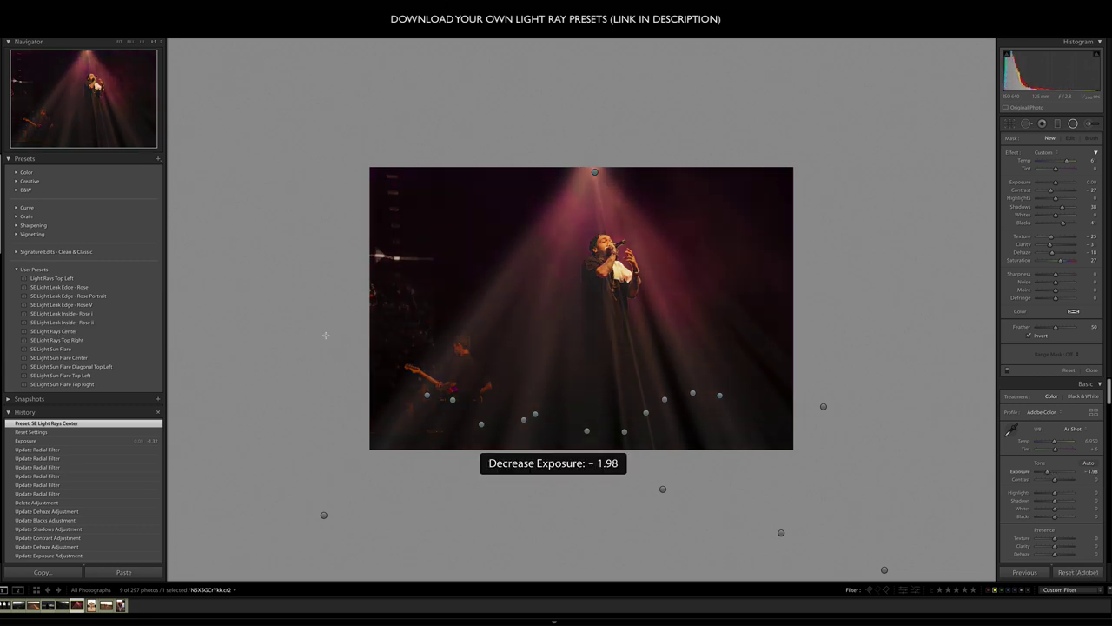
key(shift+minus)
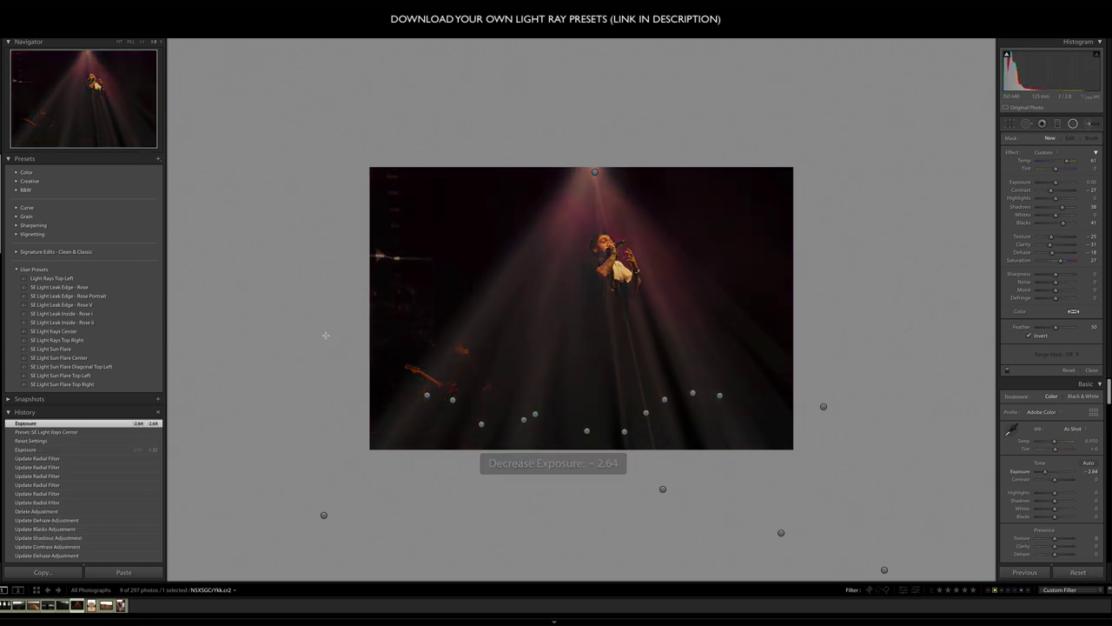
click(1079, 572)
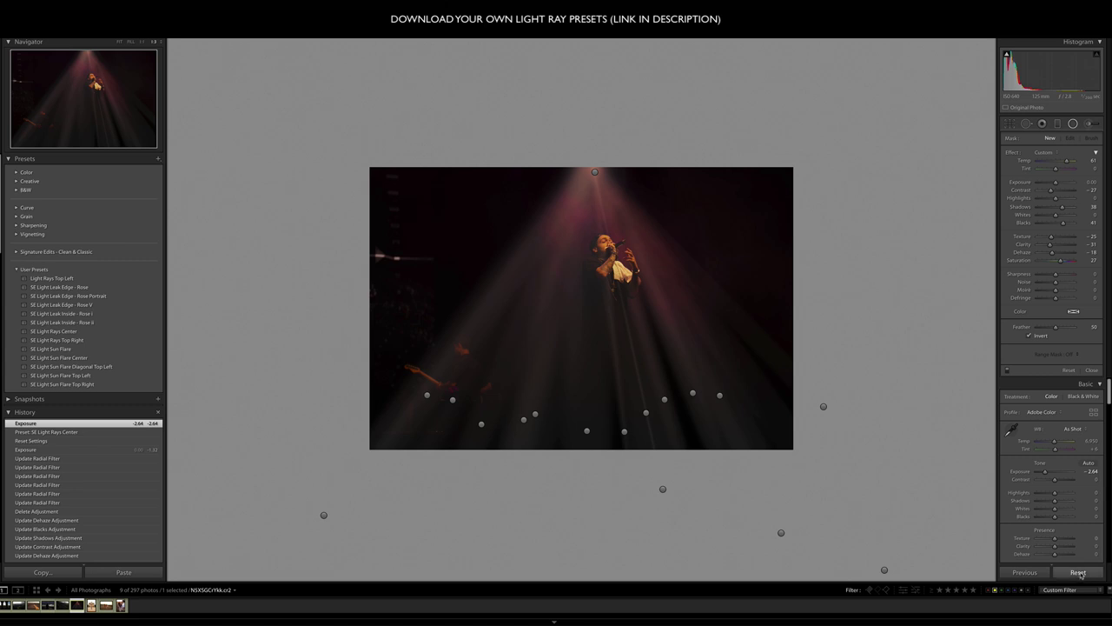
key(ctrl+z)
- Go back to the mountain photo, apply Light Rays Top Left and raise exposure to +1.65
key(ctrl+Left)
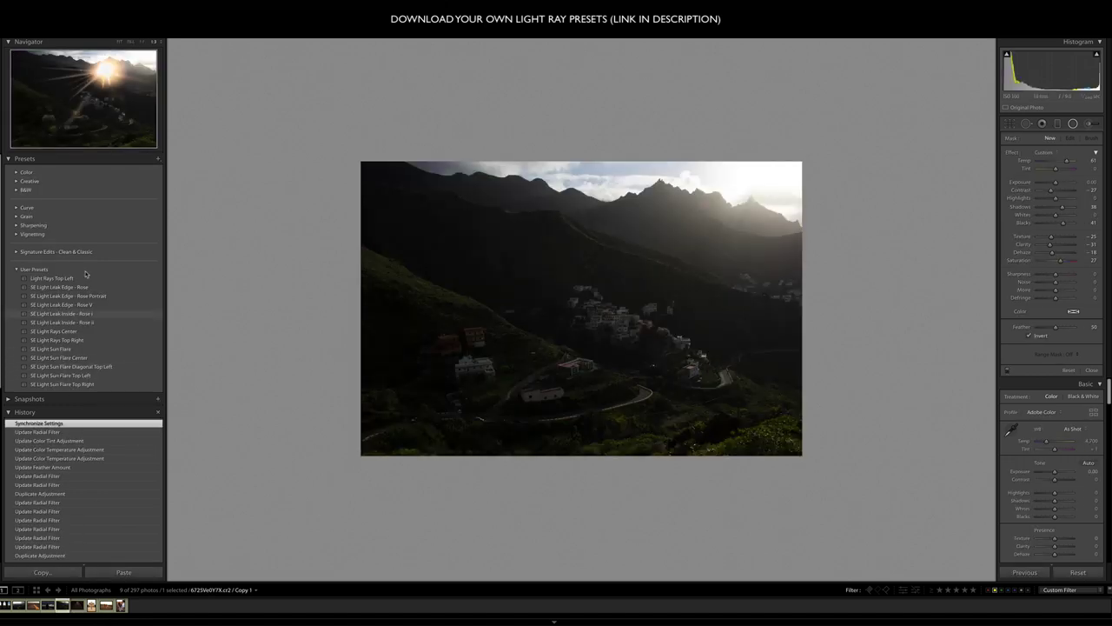
click(43, 280)
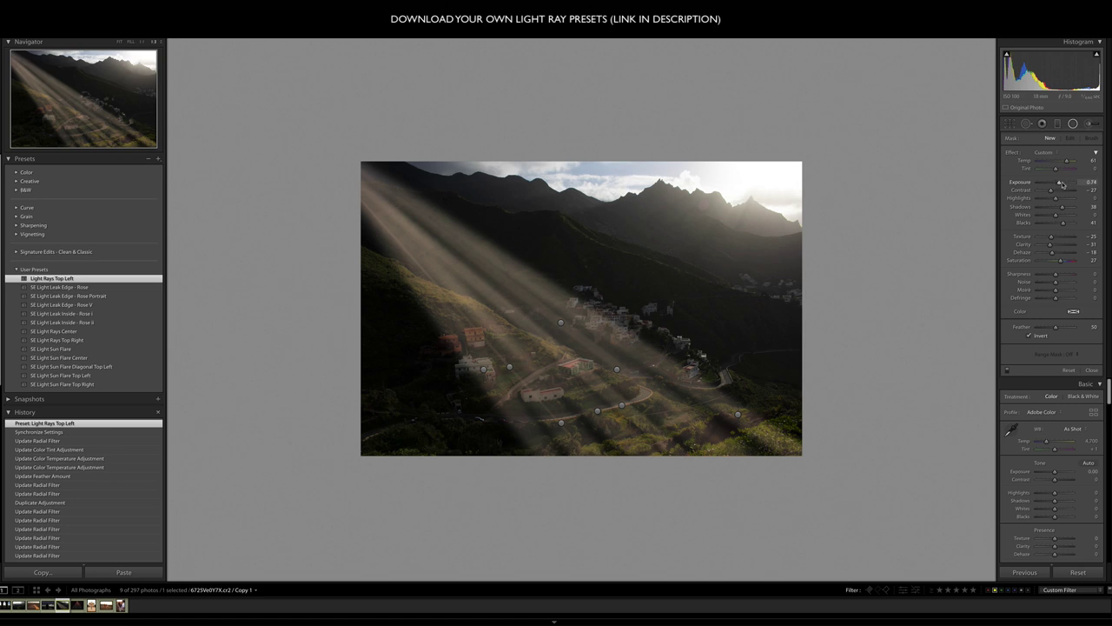
key(shift+m)
drag(1054, 227, 1060, 228)
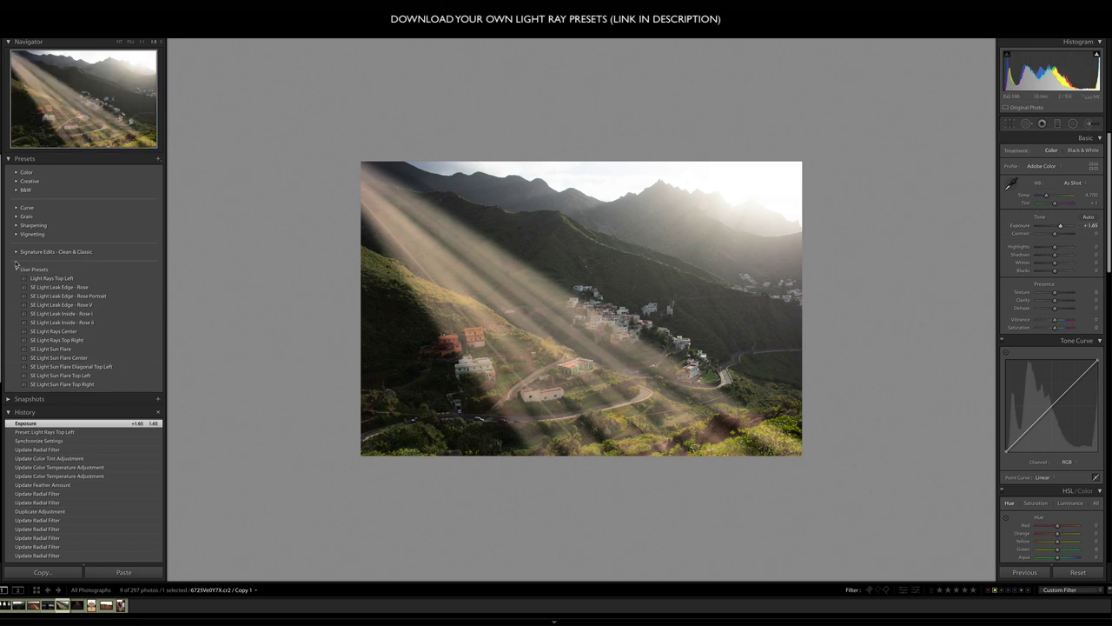
- Apply SE Clean & Classic Night Earthy and set exposure to +0.99, keeping the radial rays
click(16, 252)
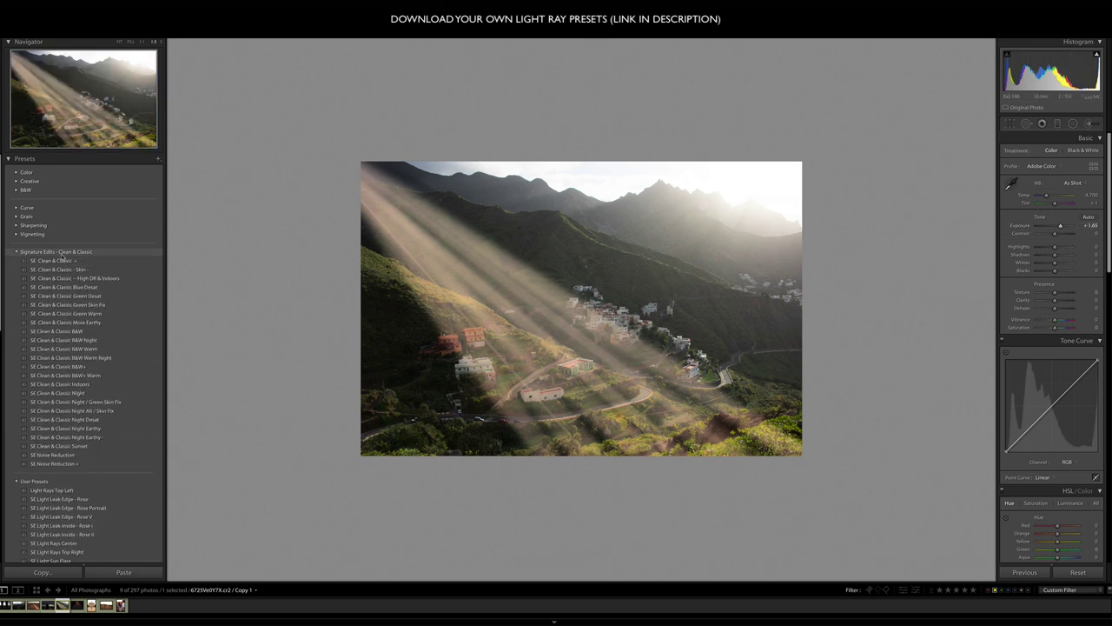
click(82, 393)
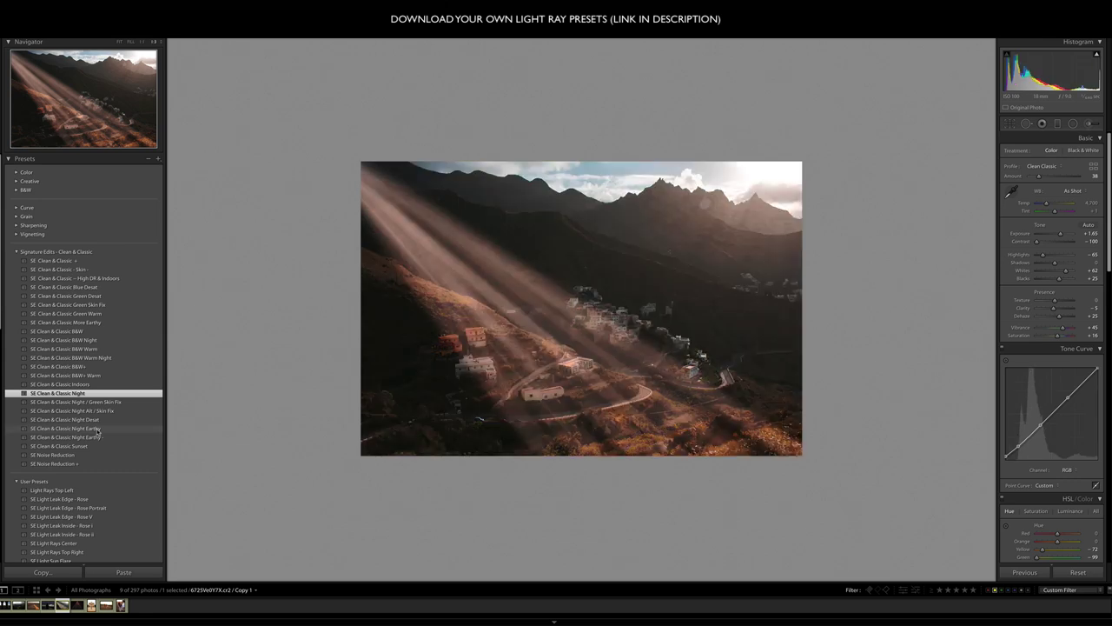
click(98, 429)
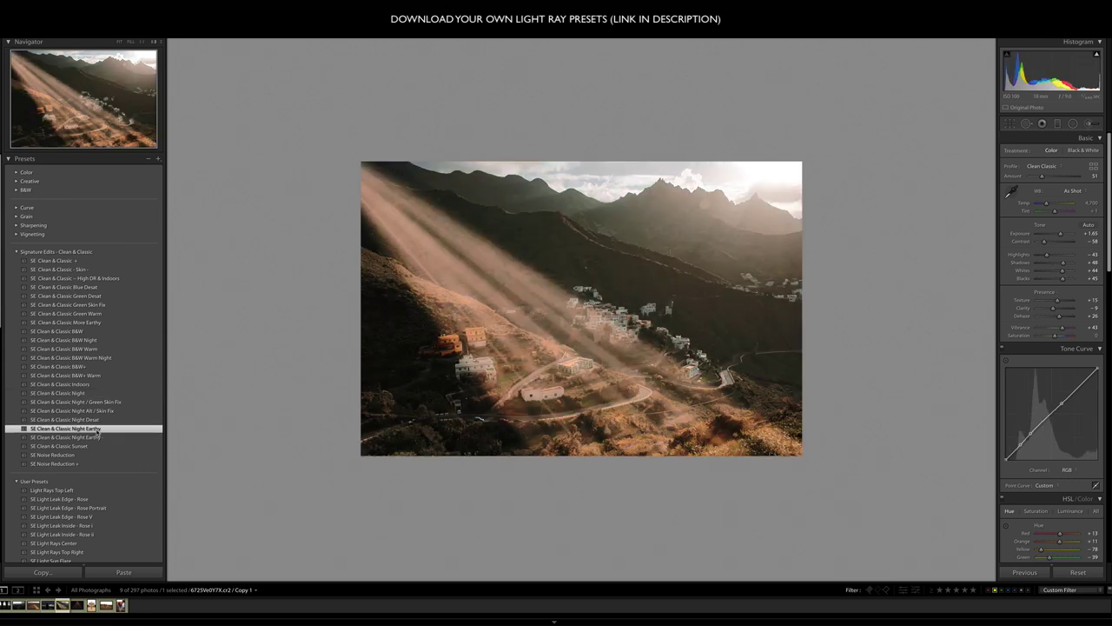
key(minus)
key(minus)
key(minus)
key(equal)
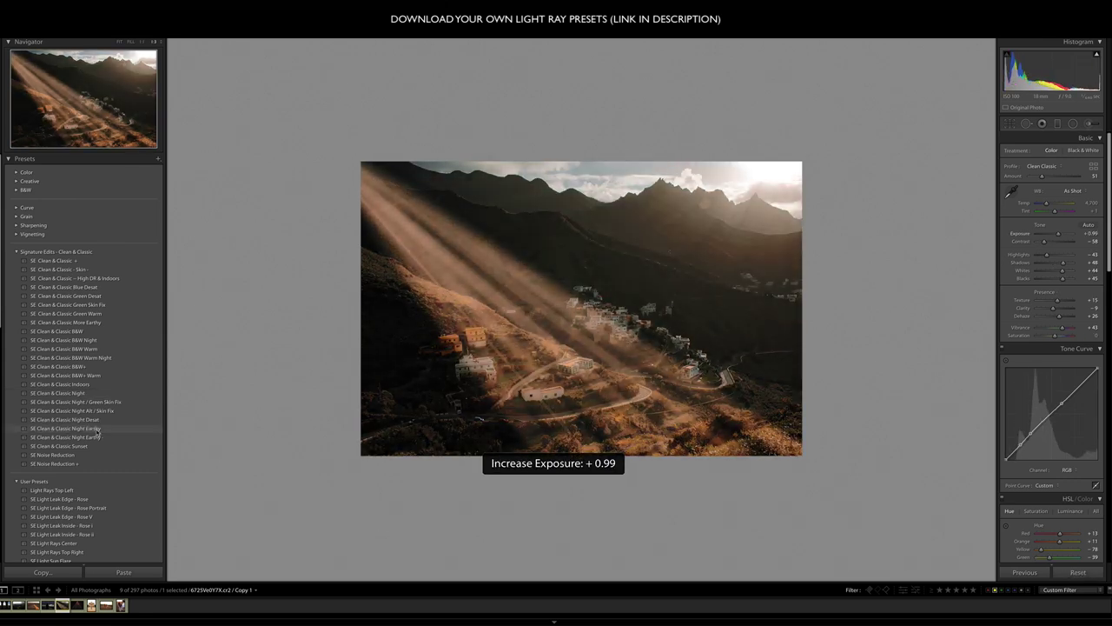
click(1072, 124)
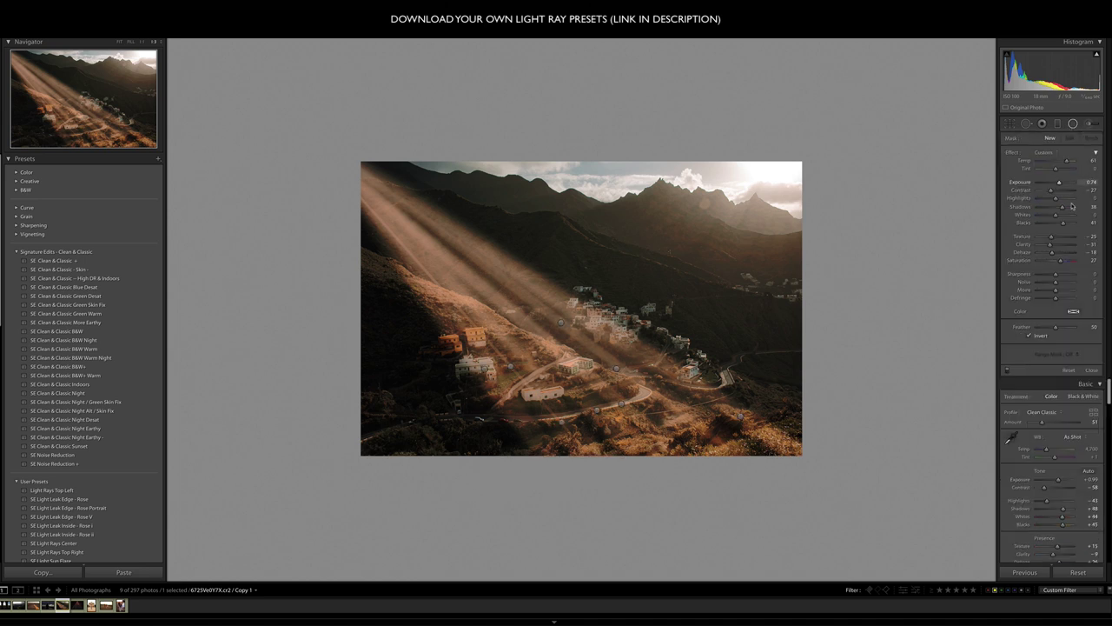
click(1069, 372)
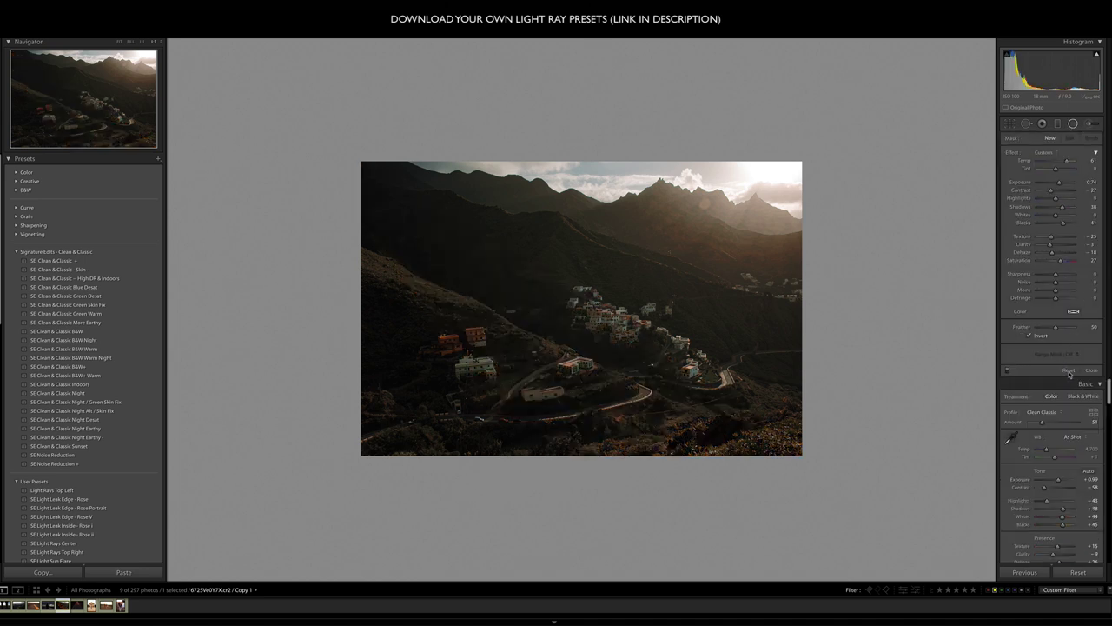
key(ctrl+z)
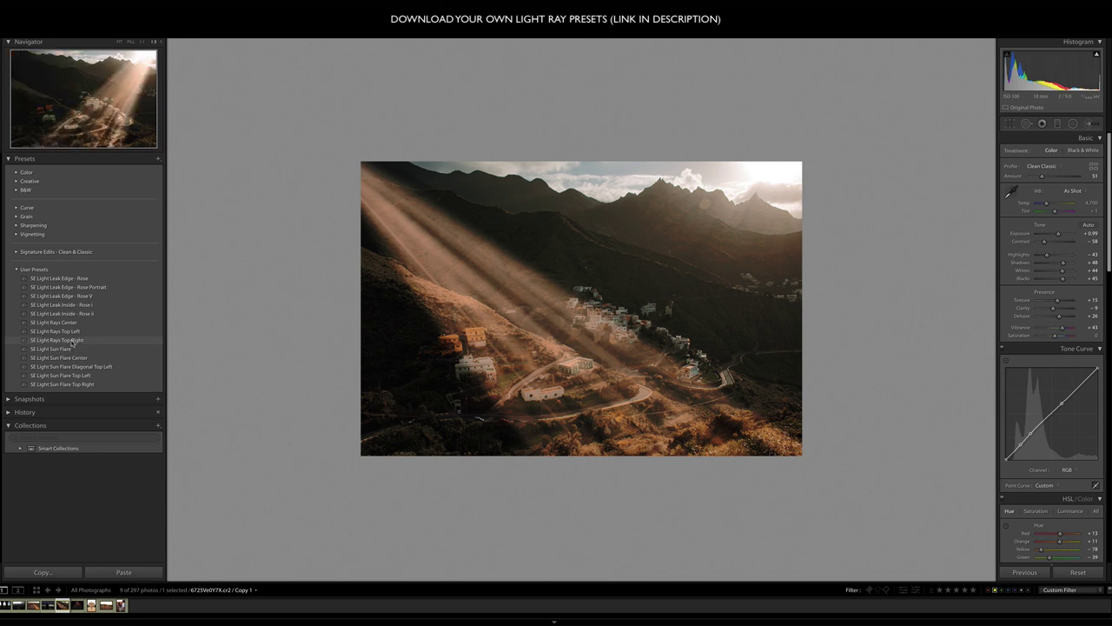
- Apply SE Light Rays Top Right, lower exposure to +0.33, and keep its radial filters intact
click(73, 342)
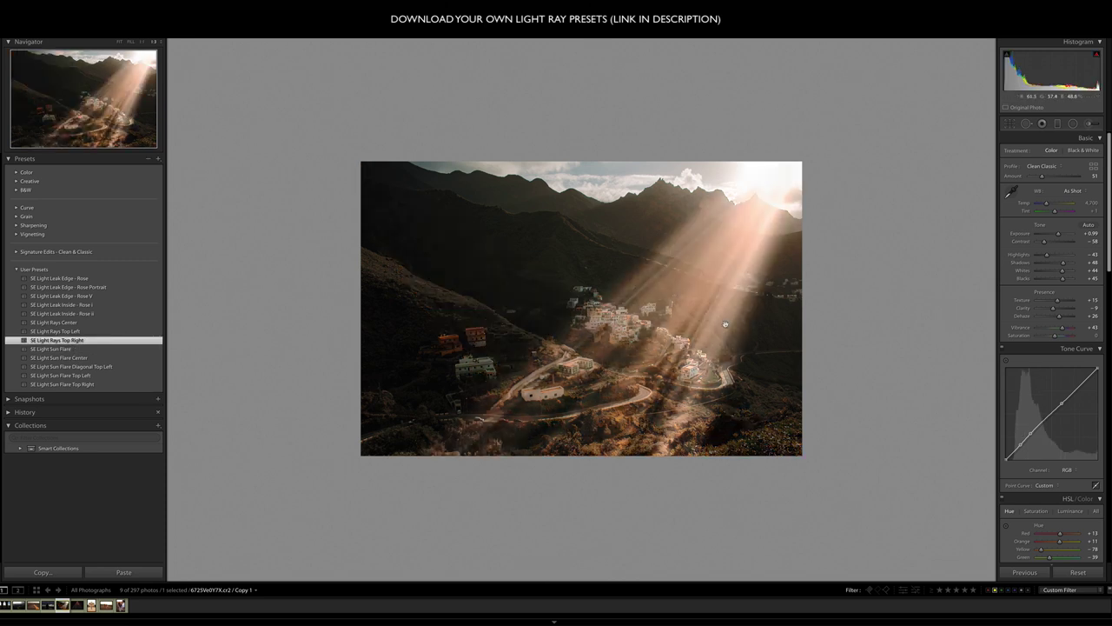
key(minus)
key(minus)
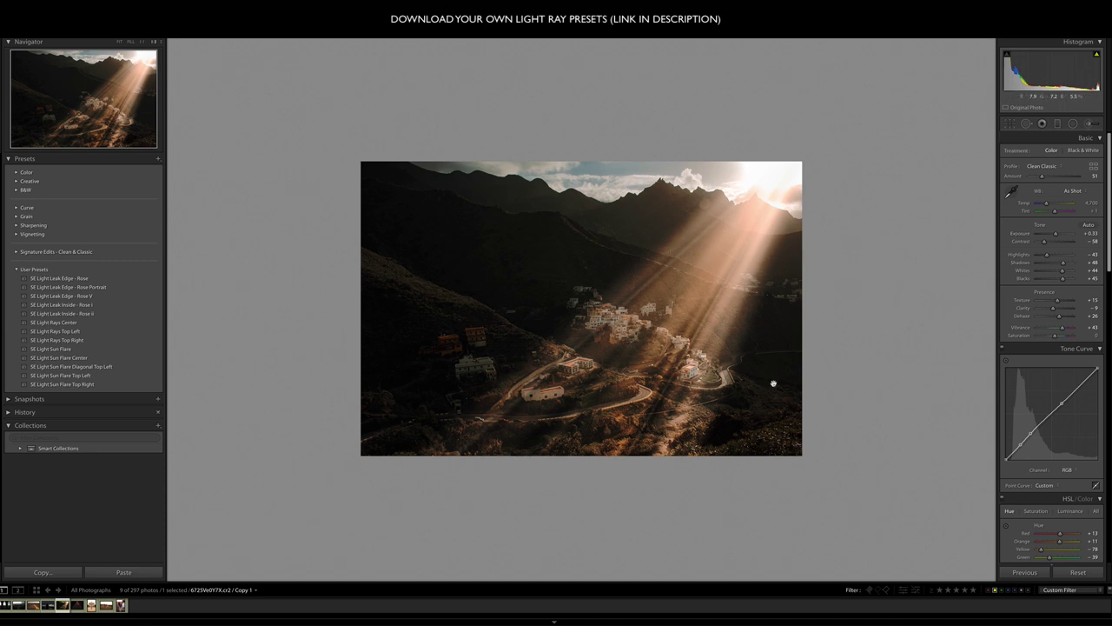
click(1073, 124)
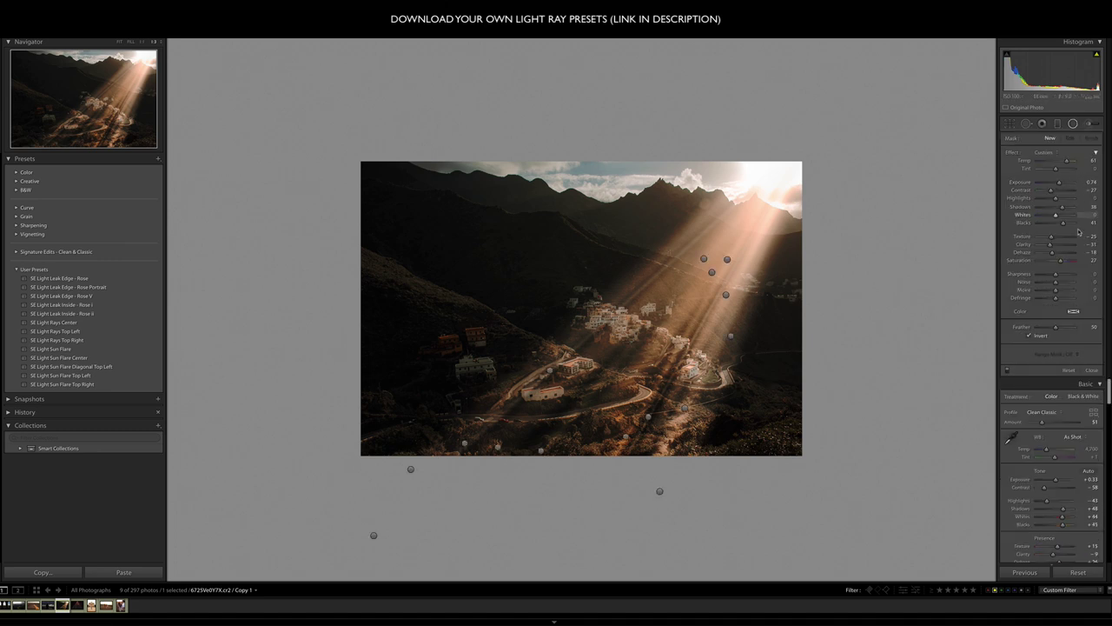
click(1074, 371)
key(ctrl+z)
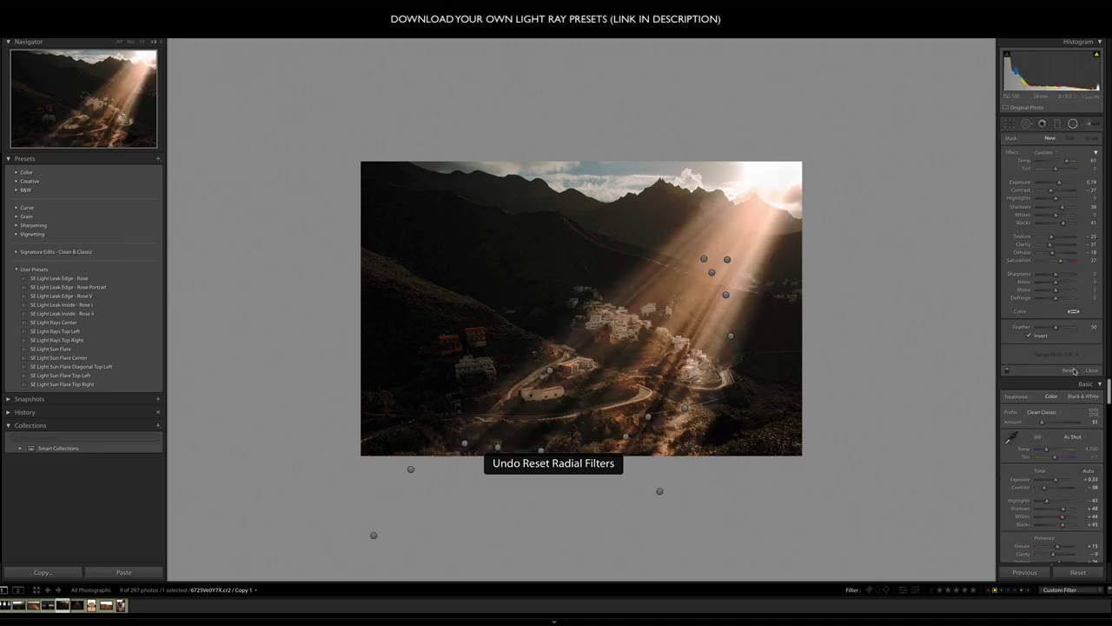
click(1092, 371)
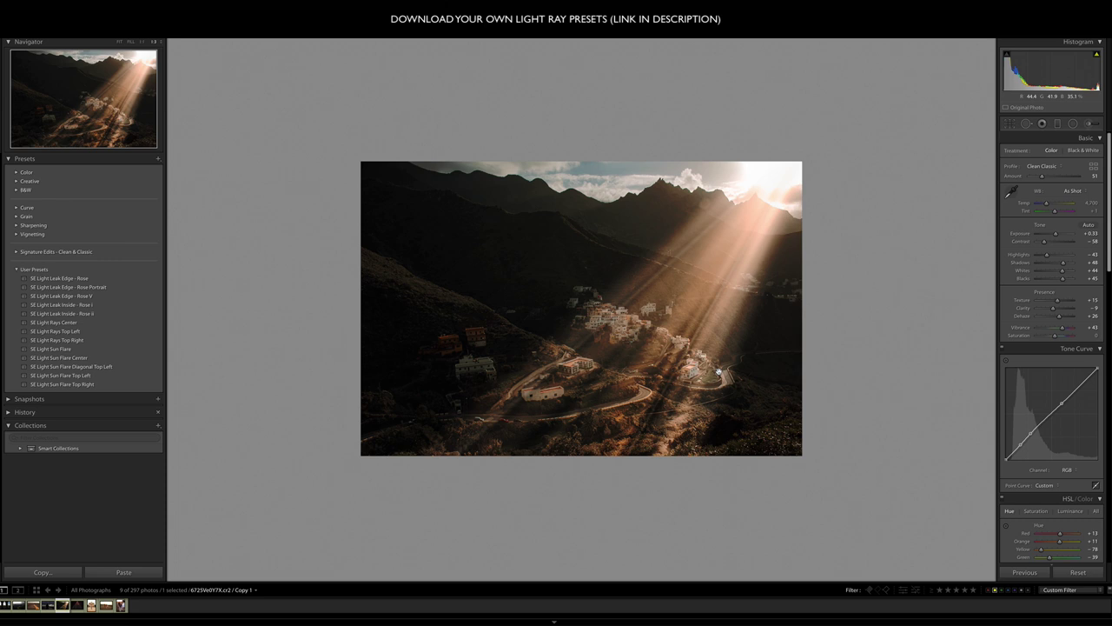
- Fit the photo to the view and compare the SE Light Rays Center, Top Left and Top Right presets
click(56, 340)
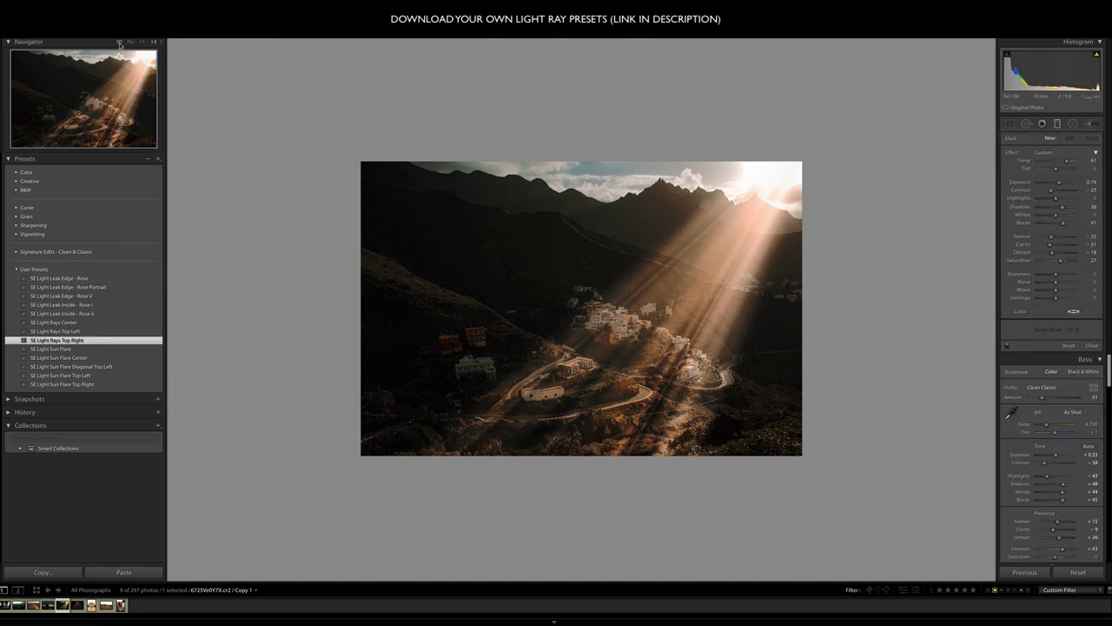
click(119, 42)
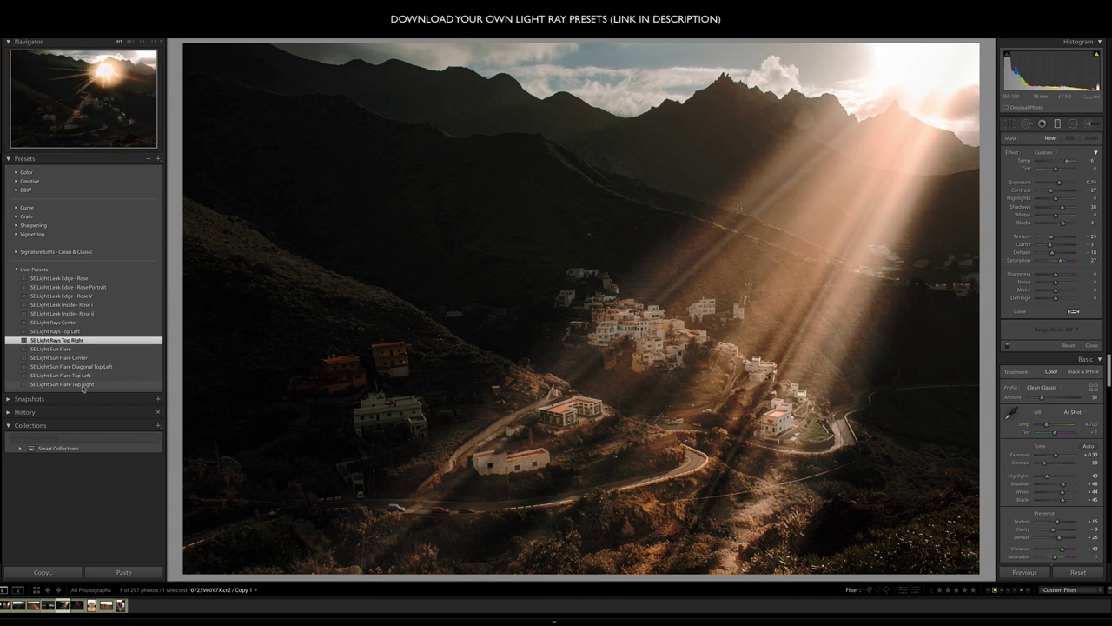
click(82, 324)
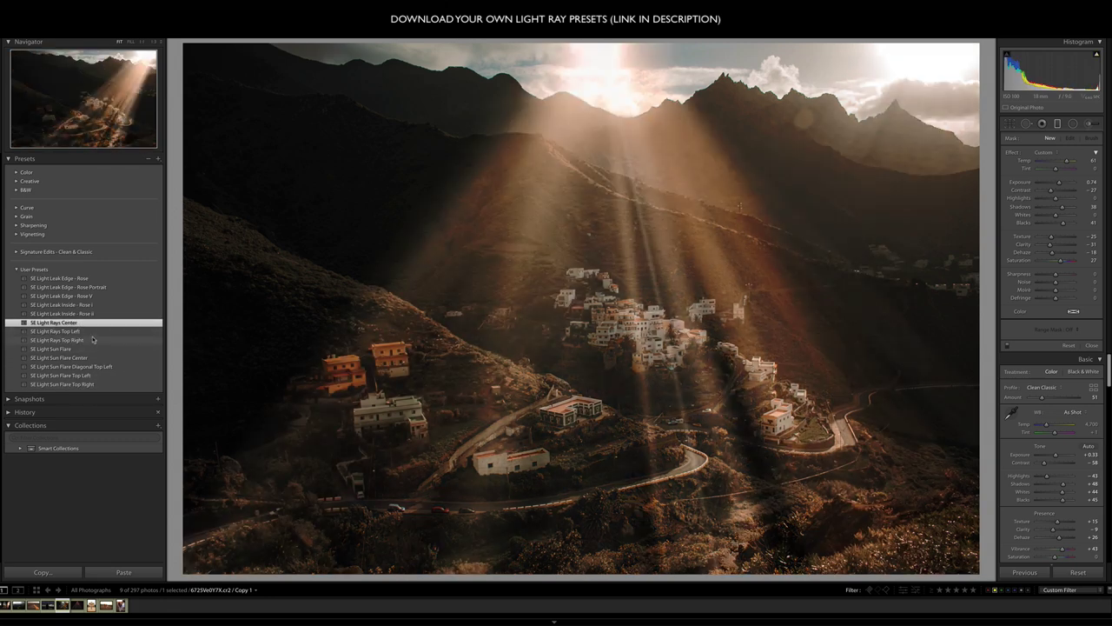
click(94, 333)
click(97, 341)
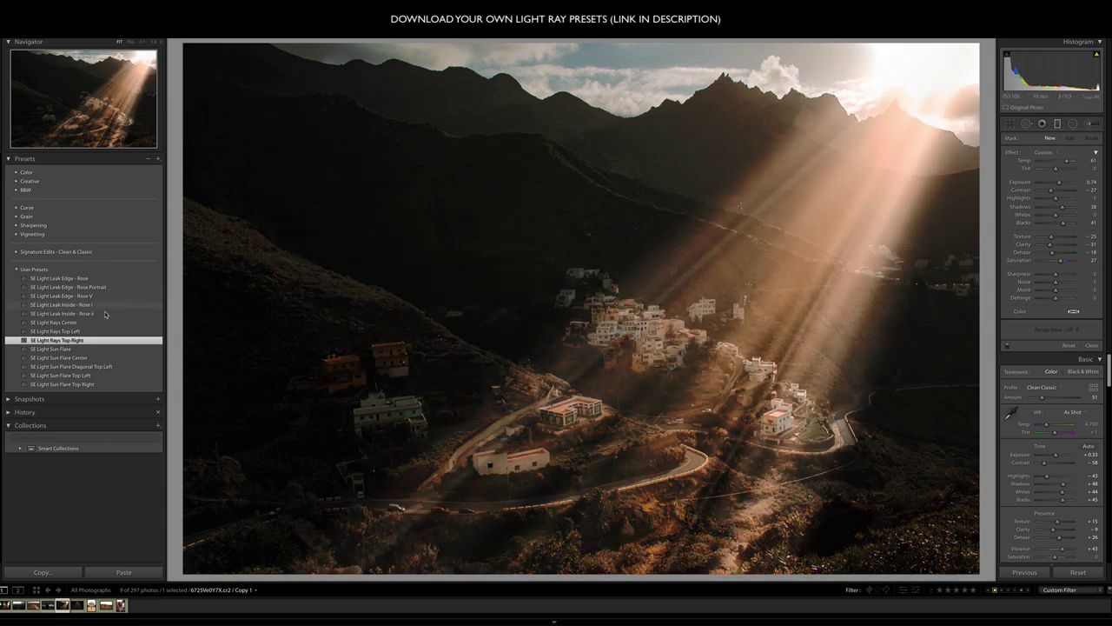
- Try the SE Light Sun Flare presets, then reset and apply SE Light Leak Edge - Rose
click(98, 350)
click(84, 358)
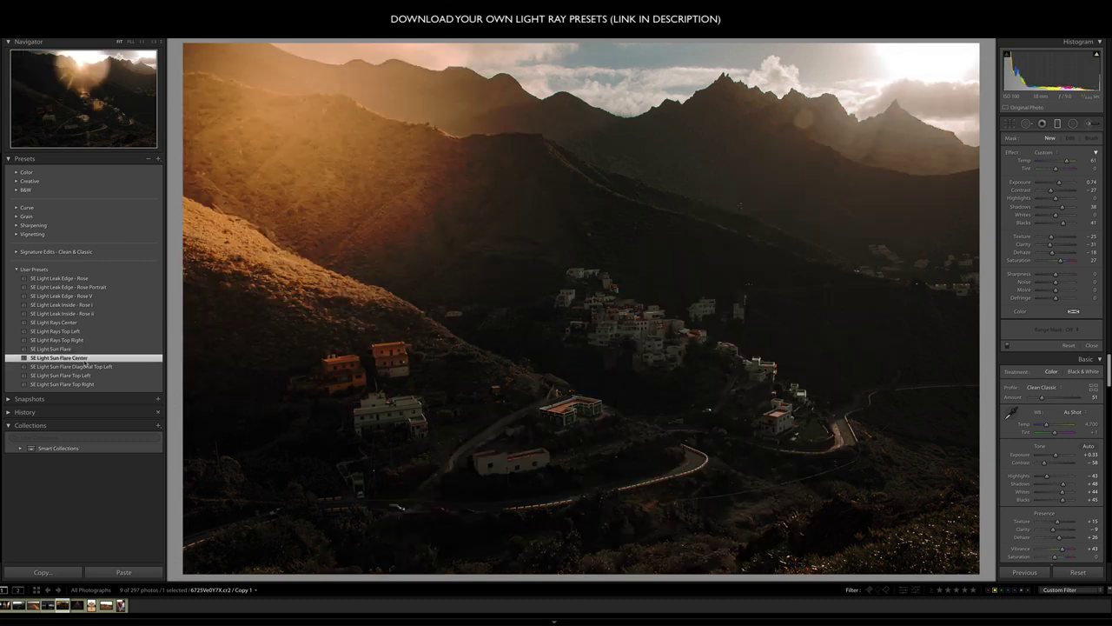
click(104, 366)
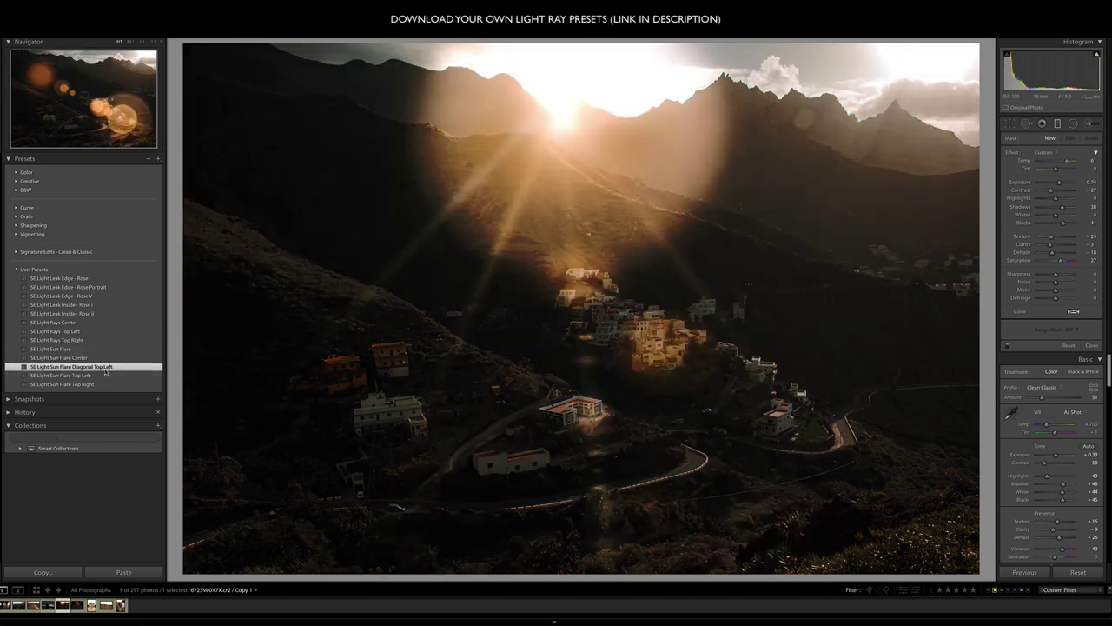
click(96, 385)
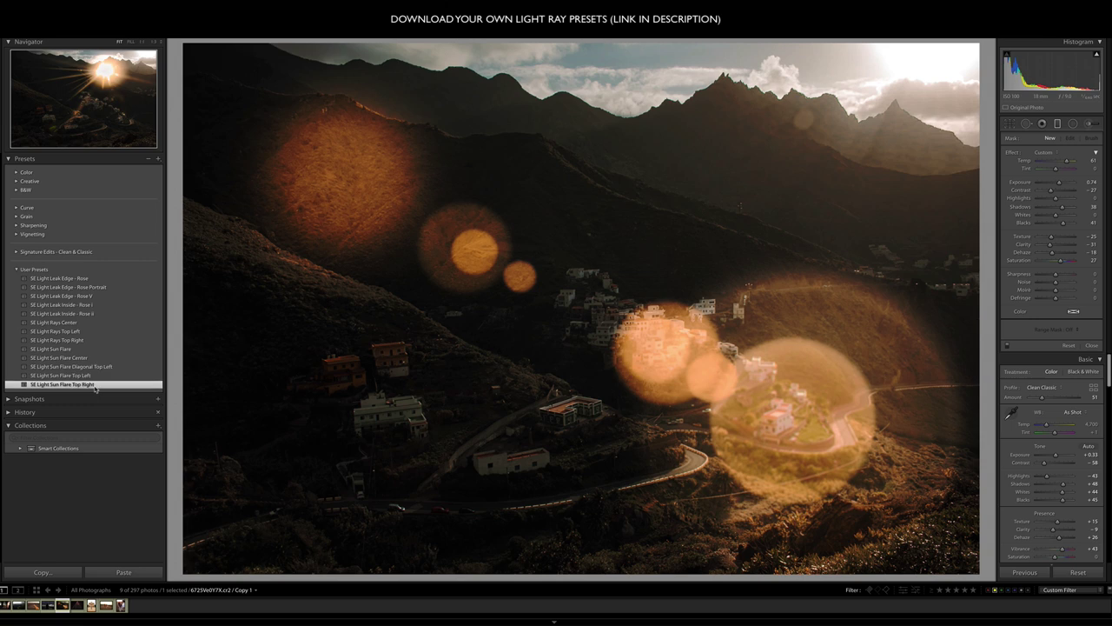
click(1078, 573)
click(93, 279)
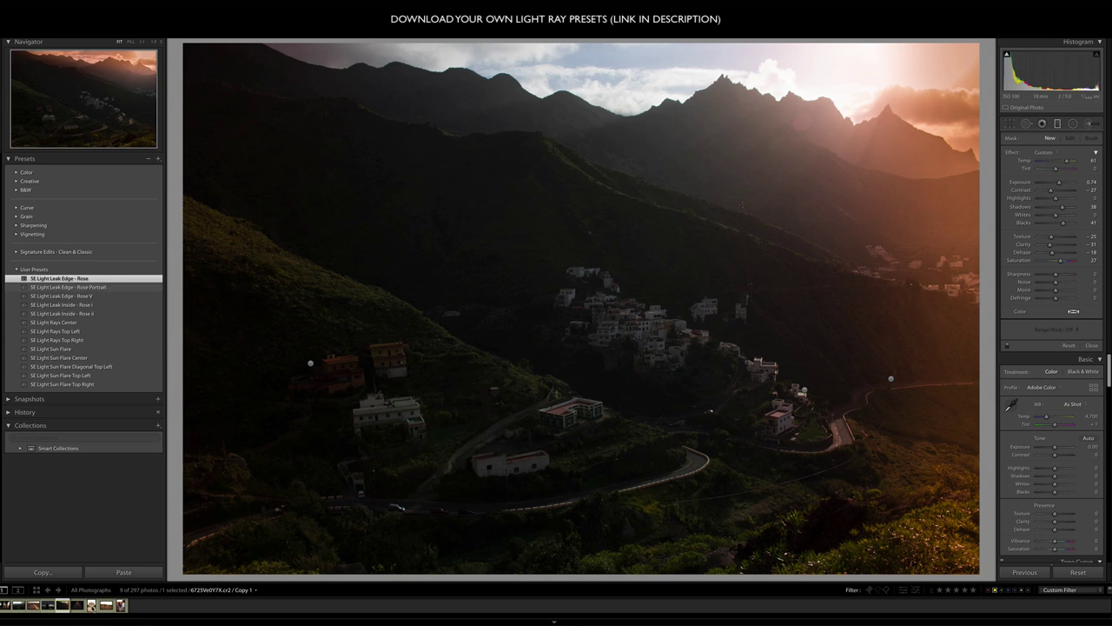
- Open the Arc de Triomphe photo and try Rose, Rose Portrait, Rose V, ending on Inside - Rose I
click(91, 605)
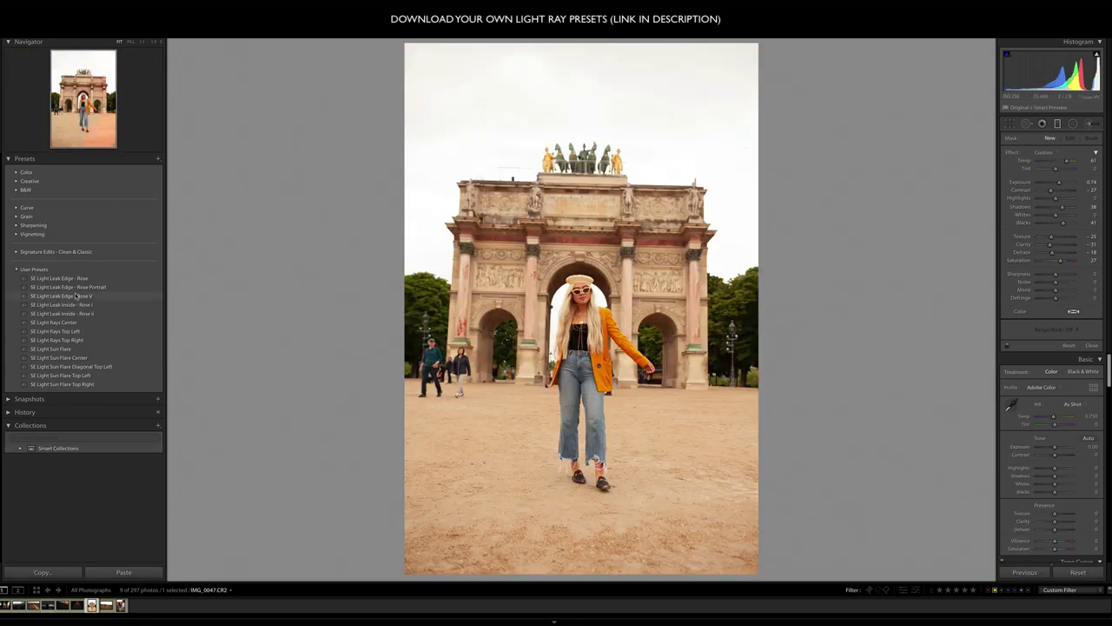
click(79, 278)
click(102, 287)
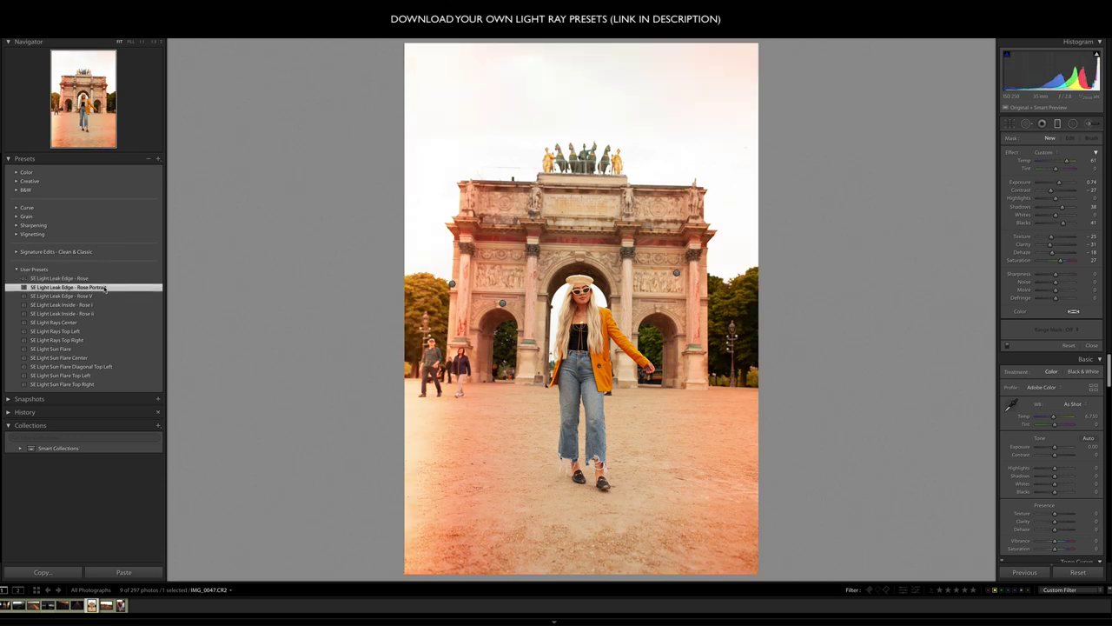
click(102, 295)
click(103, 304)
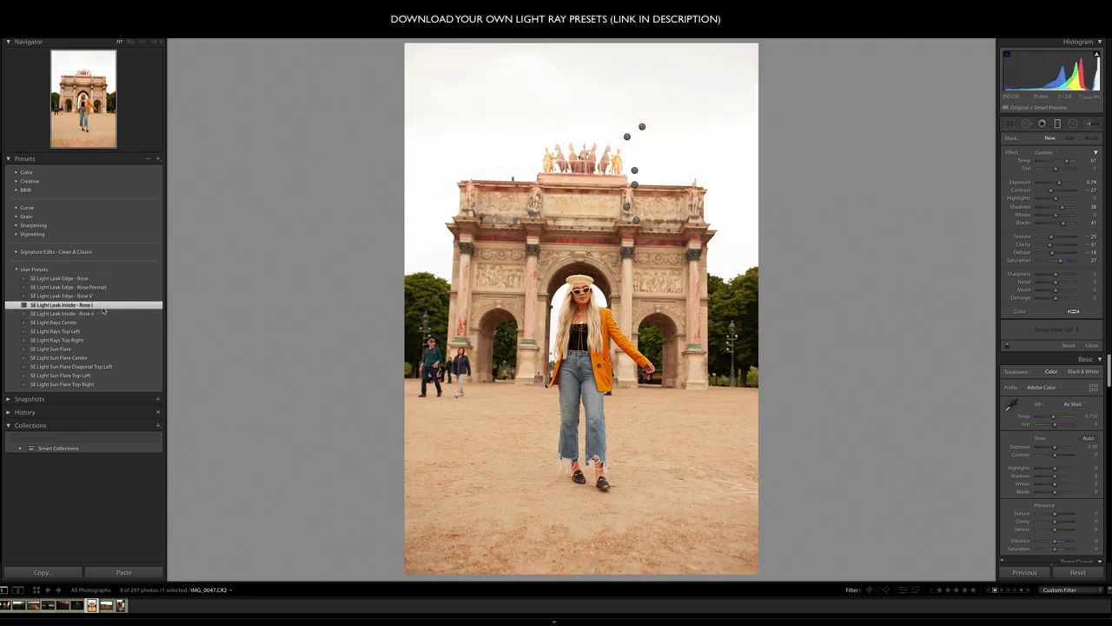
- Open and reset the desert sunset photo, apply SE Light Sun Flare Center, set exposure -1.98
click(107, 606)
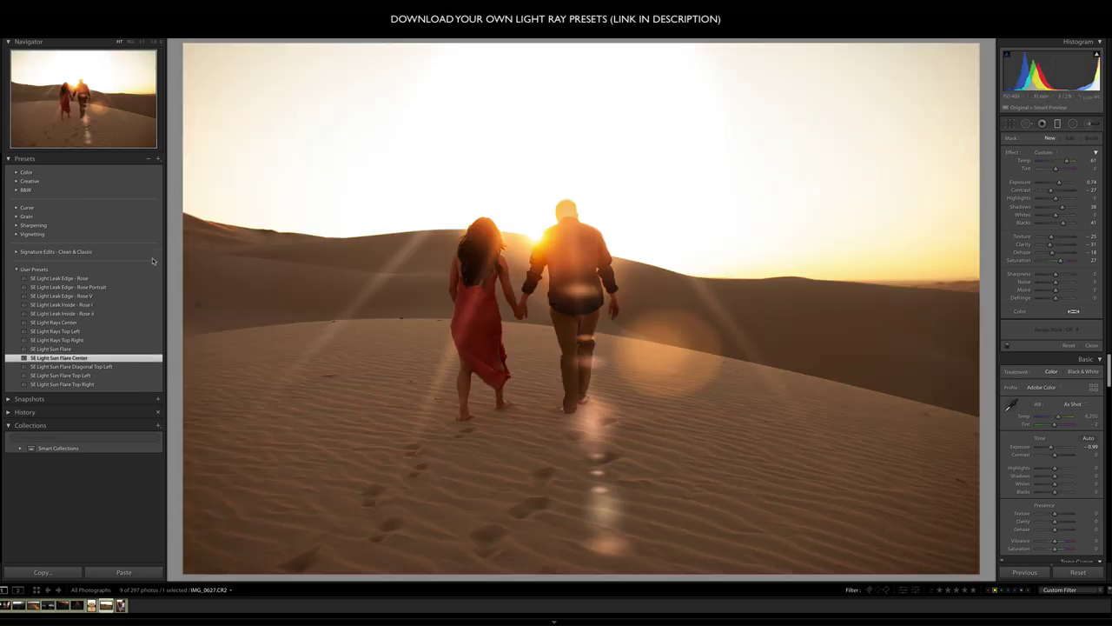
click(1078, 572)
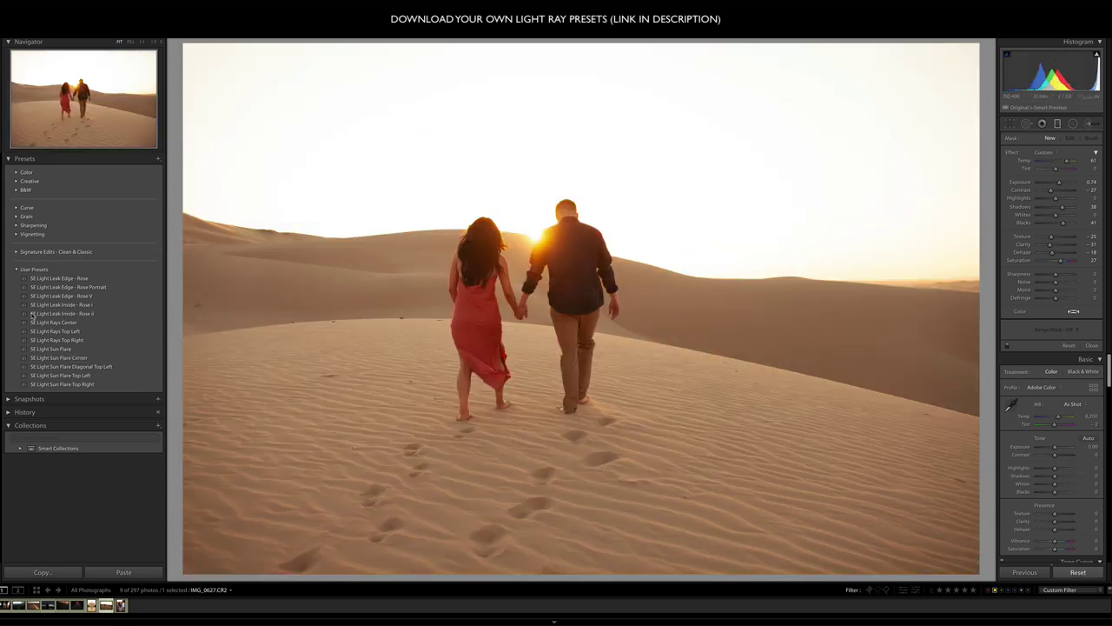
click(78, 358)
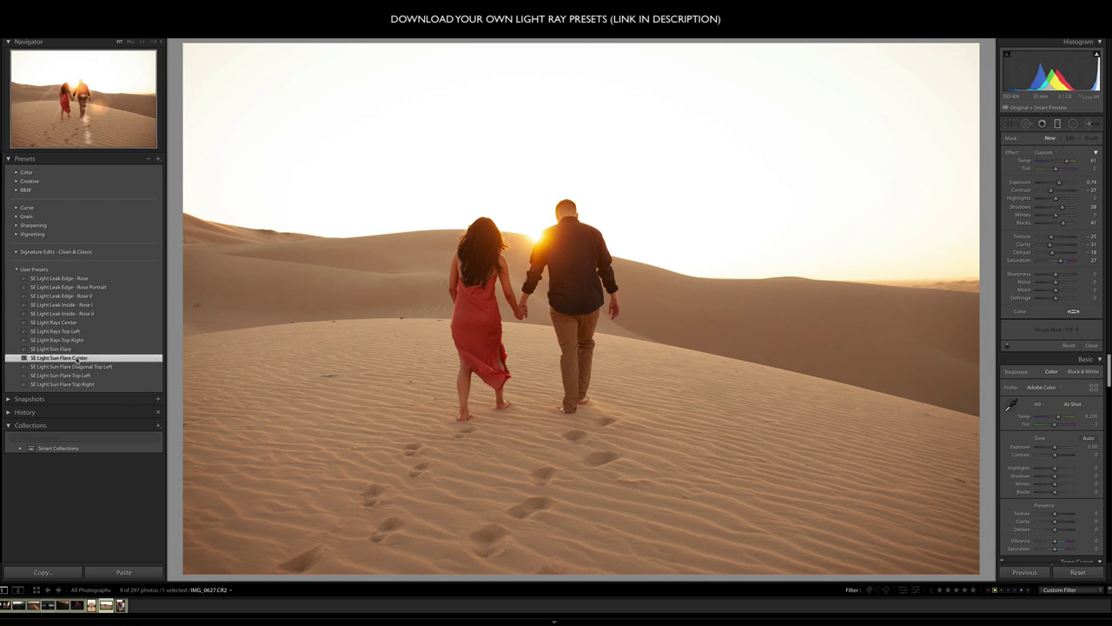
key(minus)
key(minus)
key(minus)
key(minus)
key(minus)
key(minus)
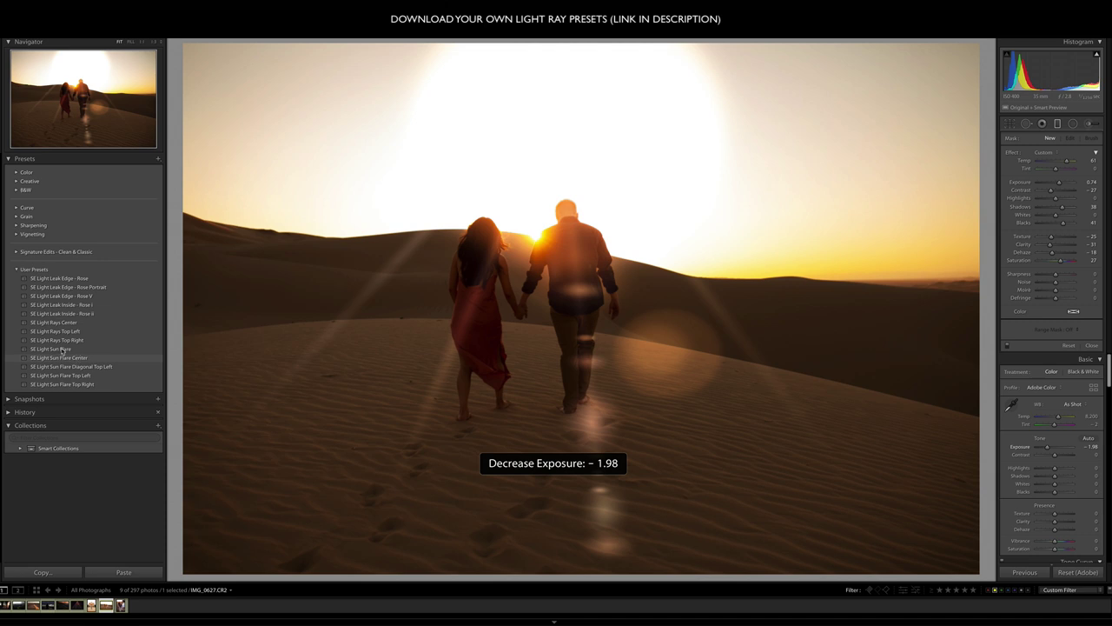
- Apply SE Light Sun Flare instead and drag its radial glow onto the sun
click(63, 349)
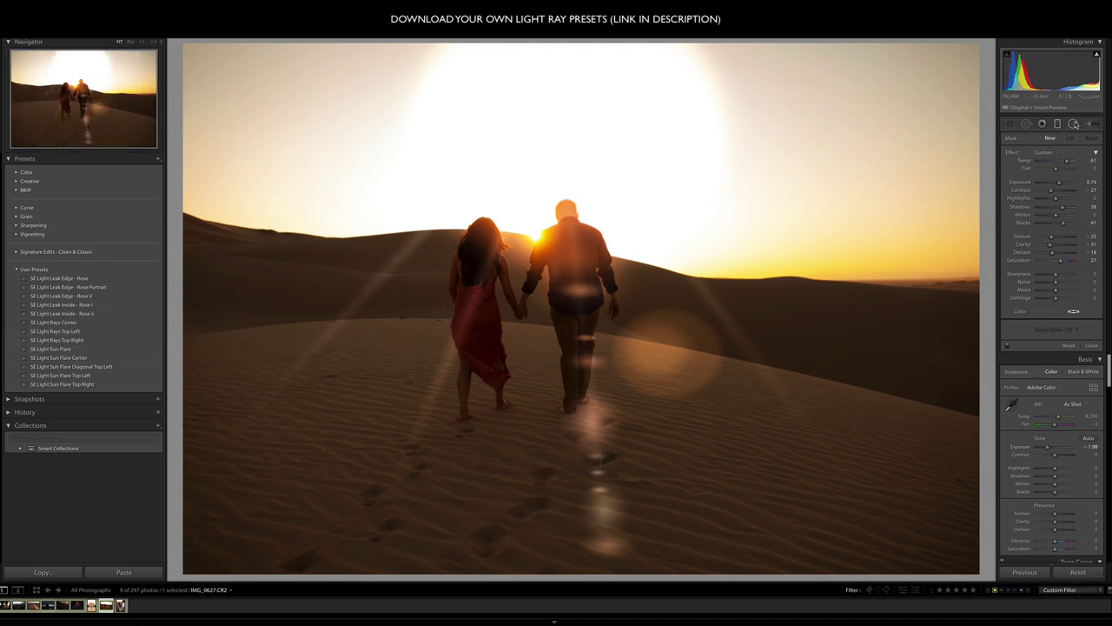
click(1074, 123)
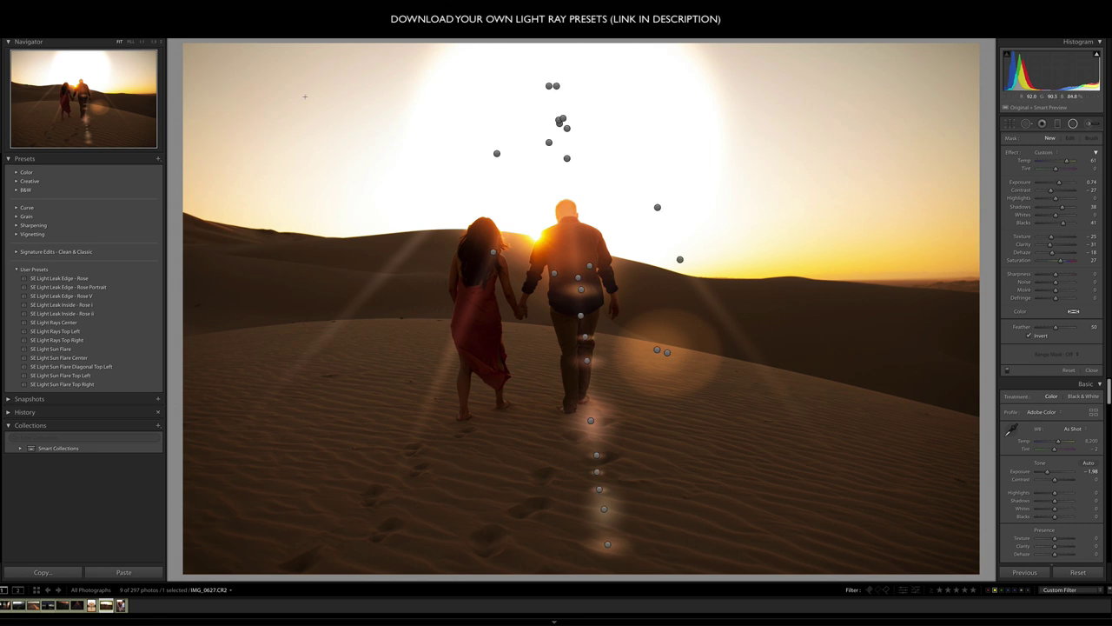
click(1069, 371)
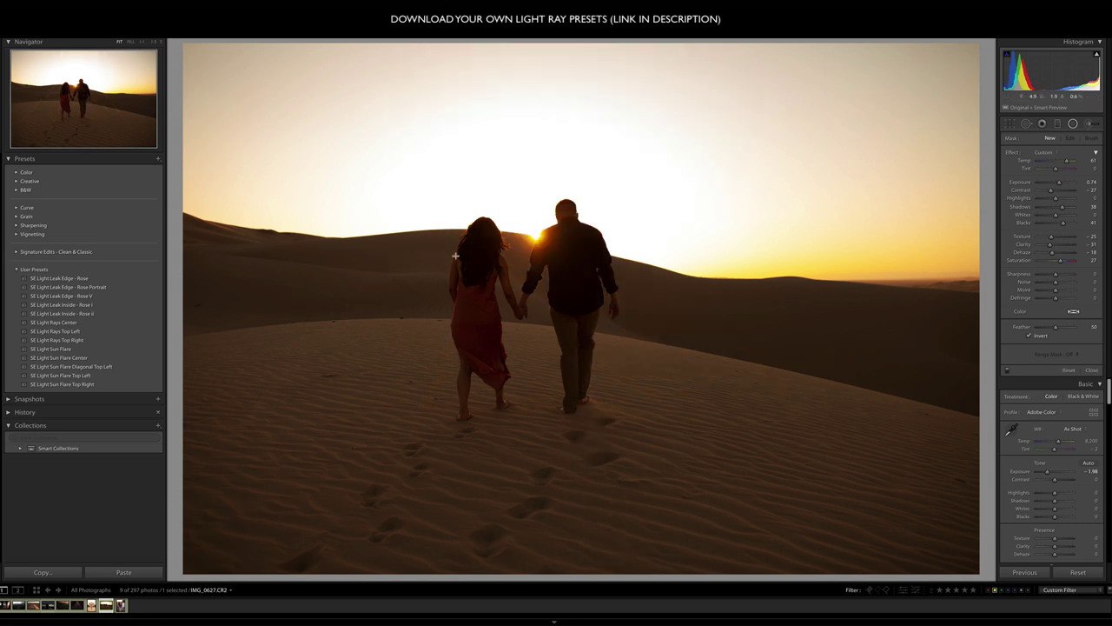
click(52, 349)
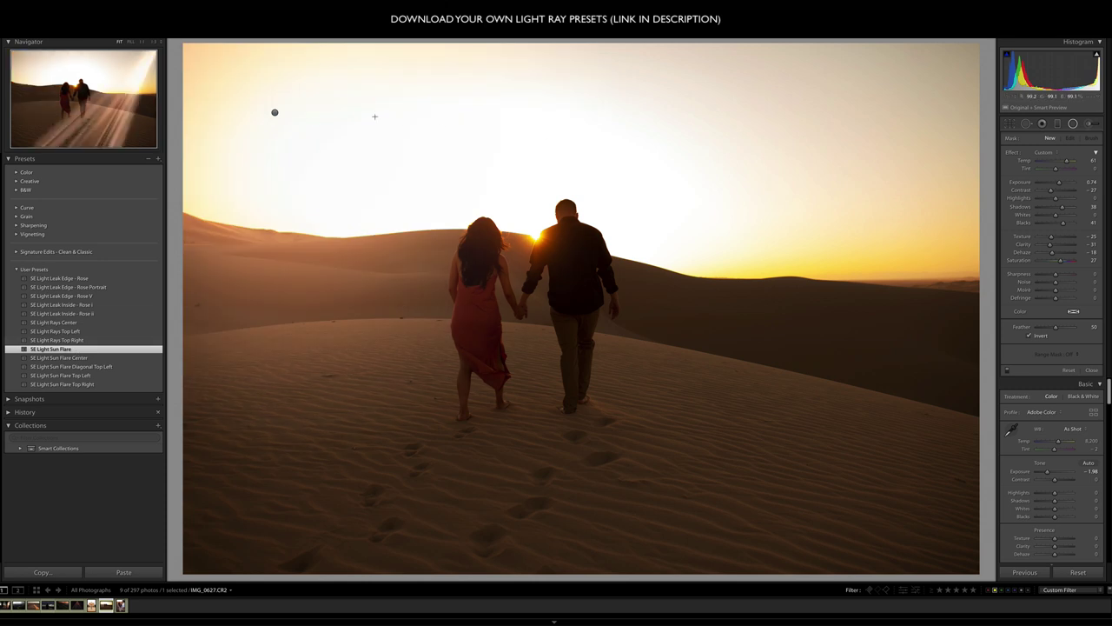
click(274, 113)
drag(274, 114, 569, 92)
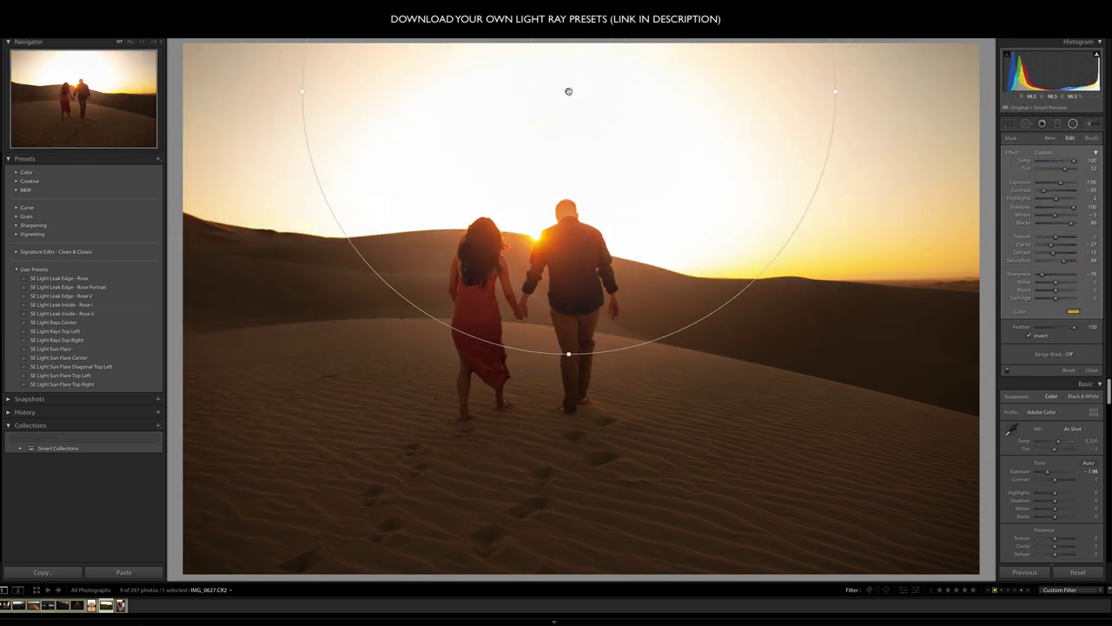